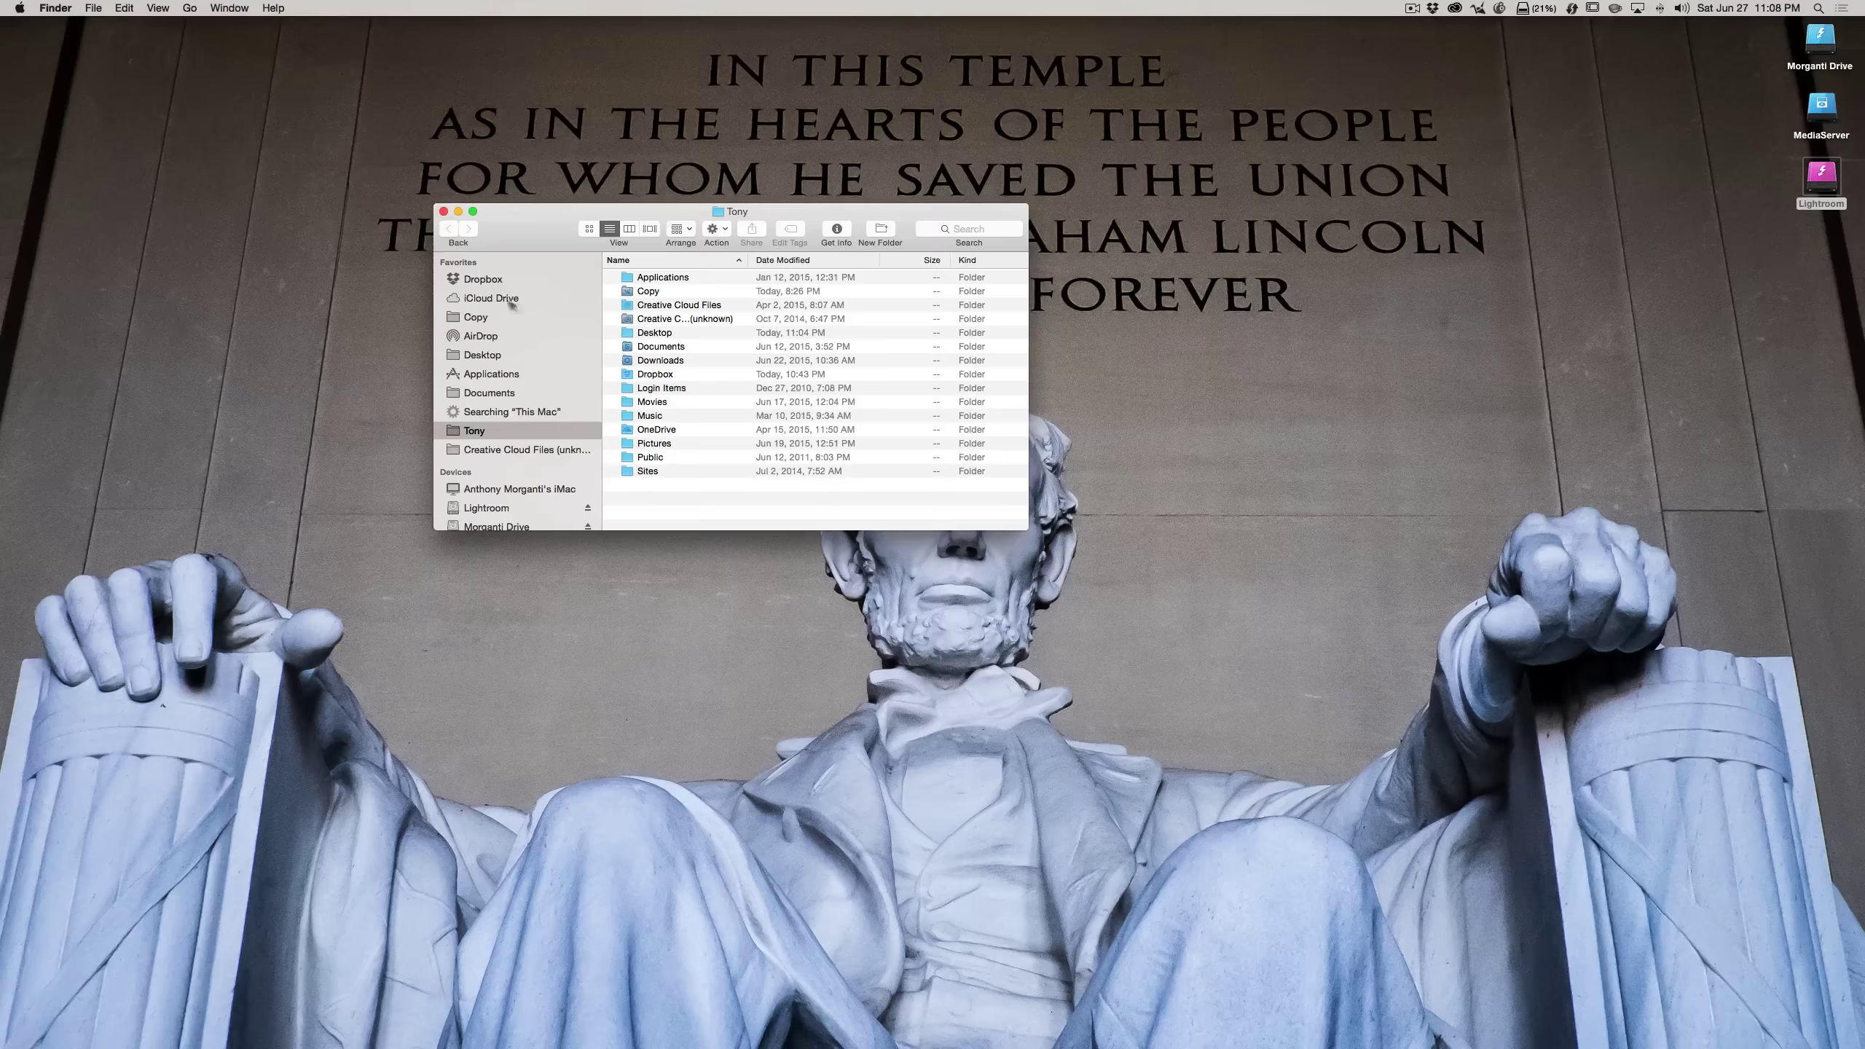
# Open the Dropbox folder in Finder and select its Lightroom RAW Files folder.
pyautogui.click(483, 280)
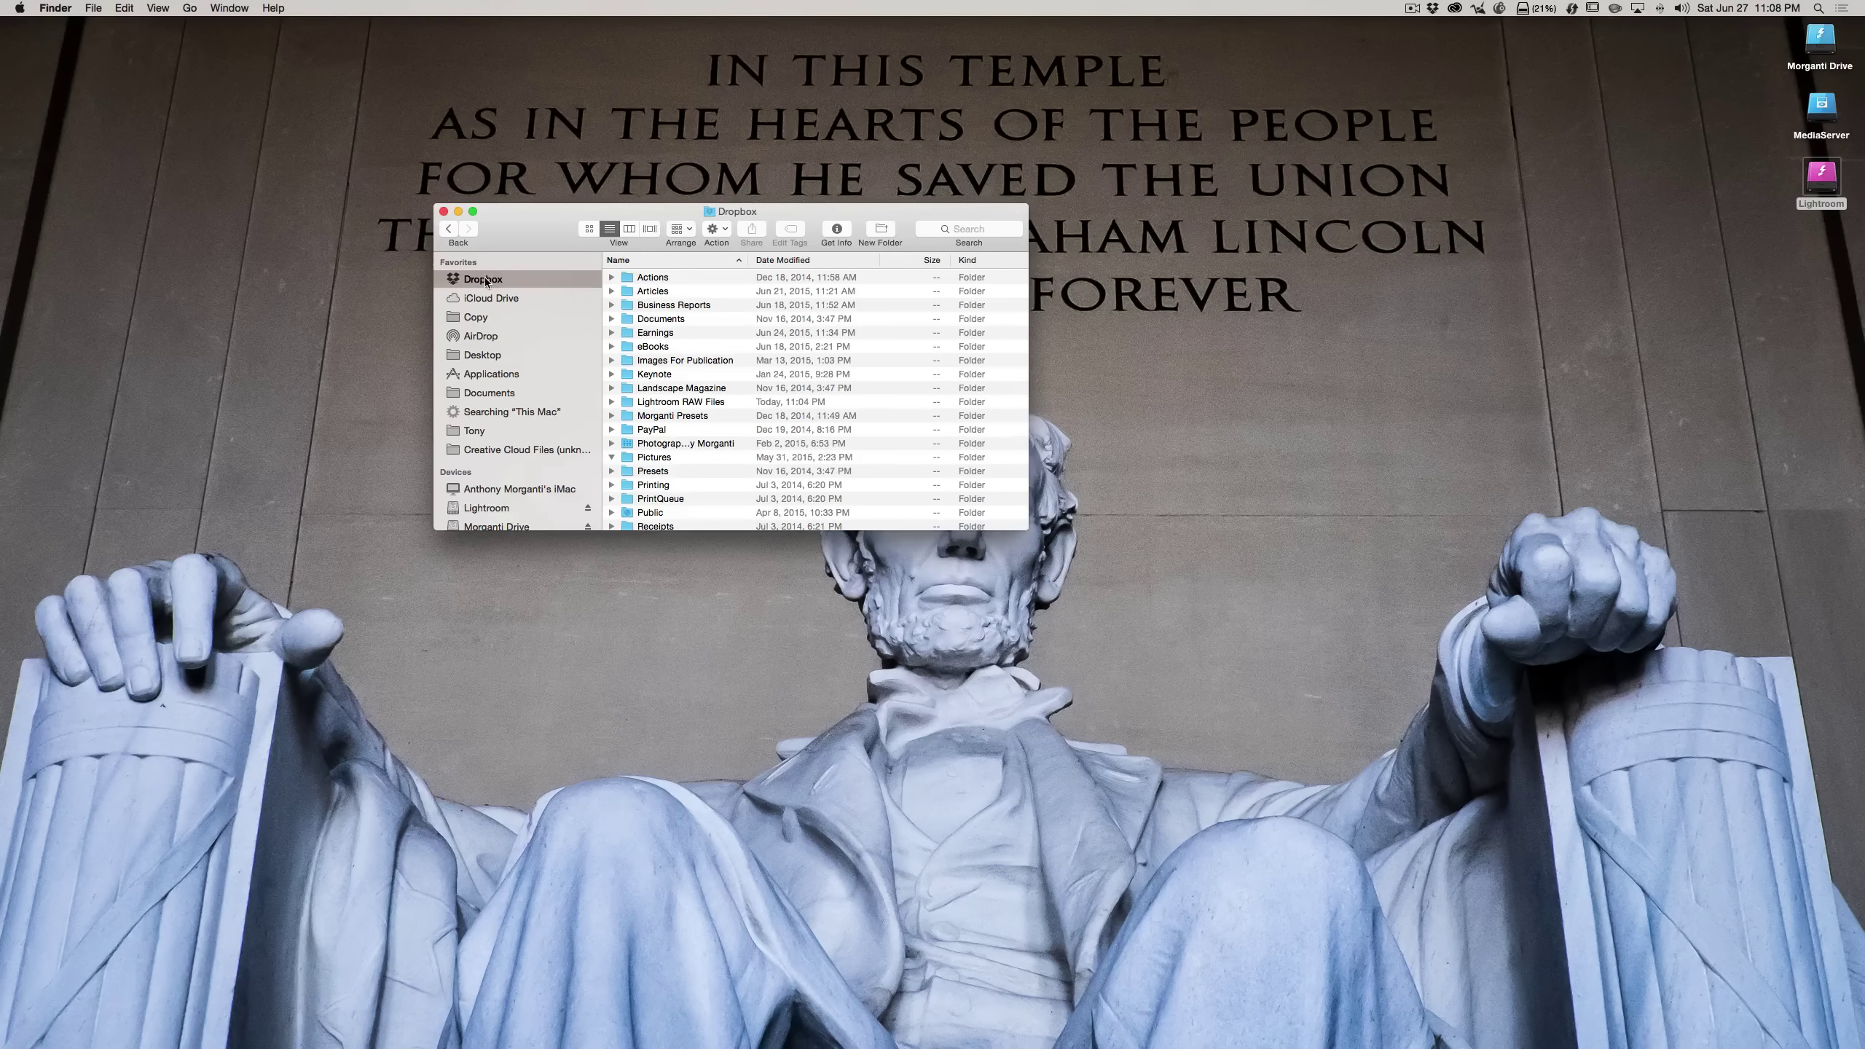
pyautogui.click(675, 402)
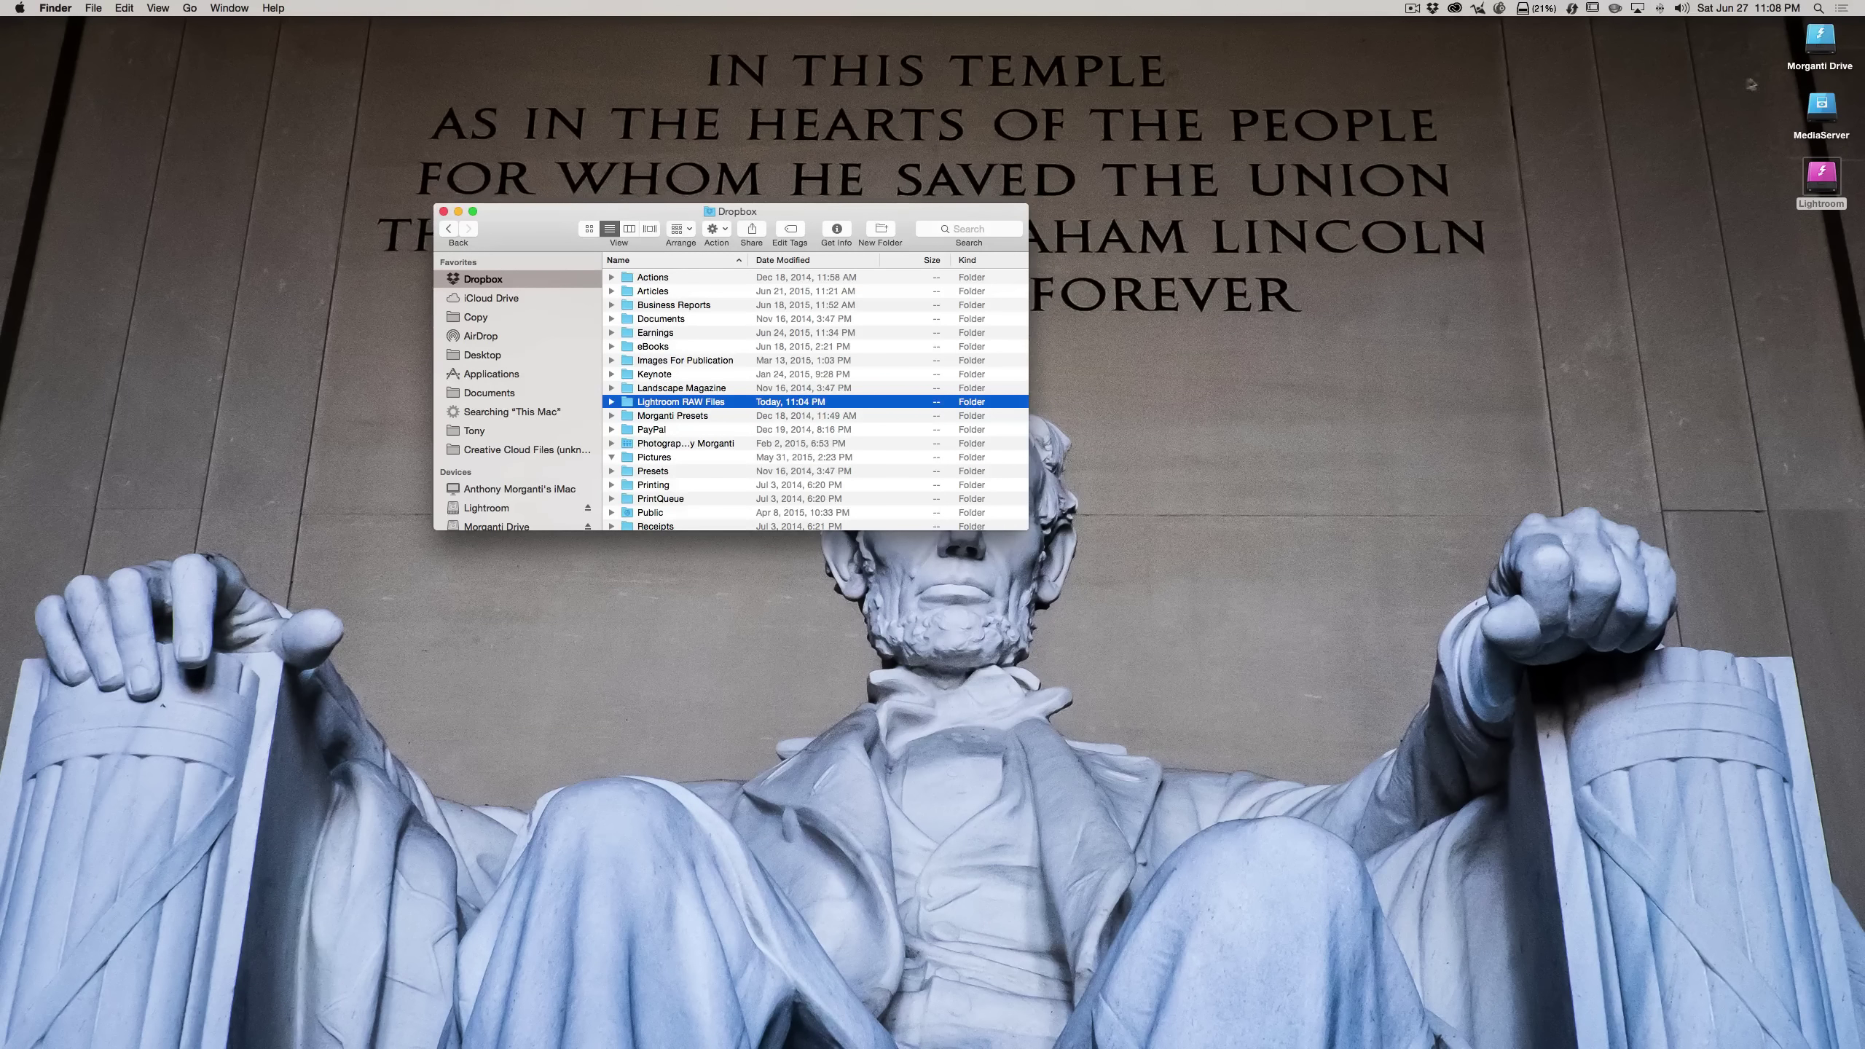
# Show the SyncTime window clear of the Finder window and examine the Lightroom Library Backup #1 and #2 sync items.
pyautogui.click(1572, 9)
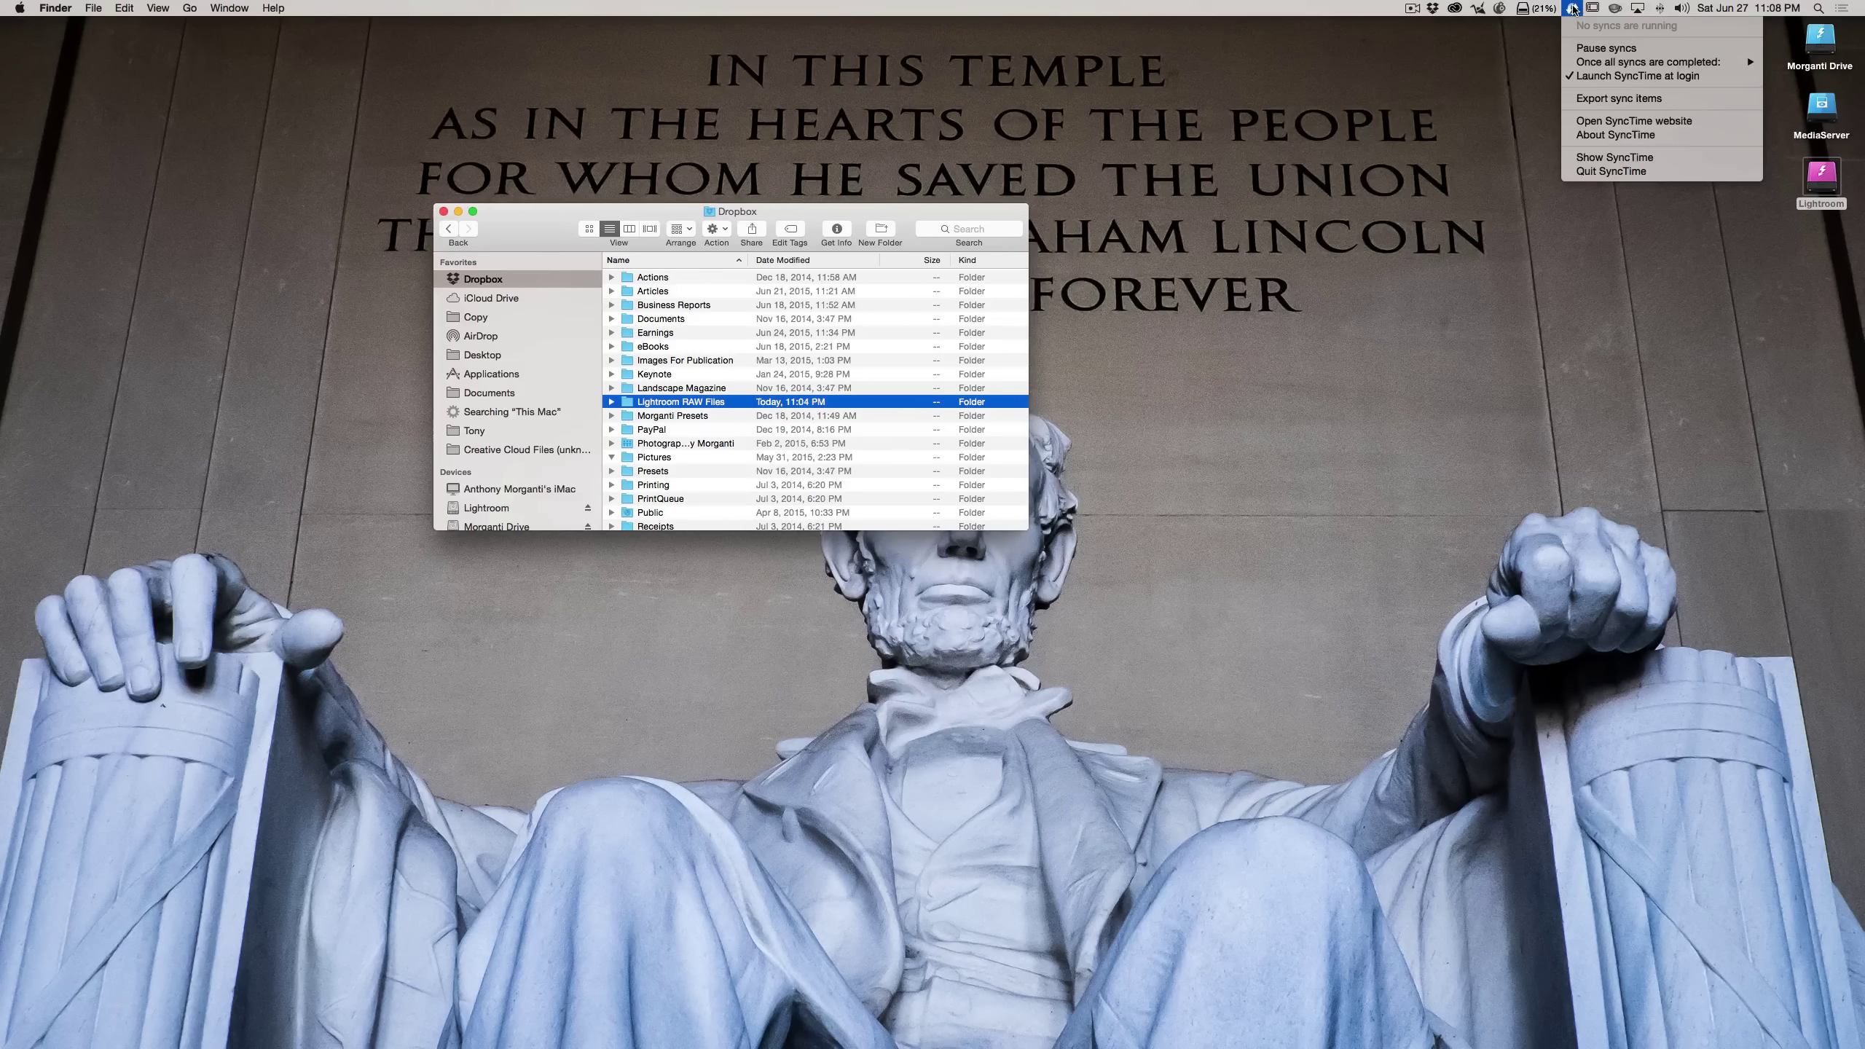
pyautogui.click(1606, 159)
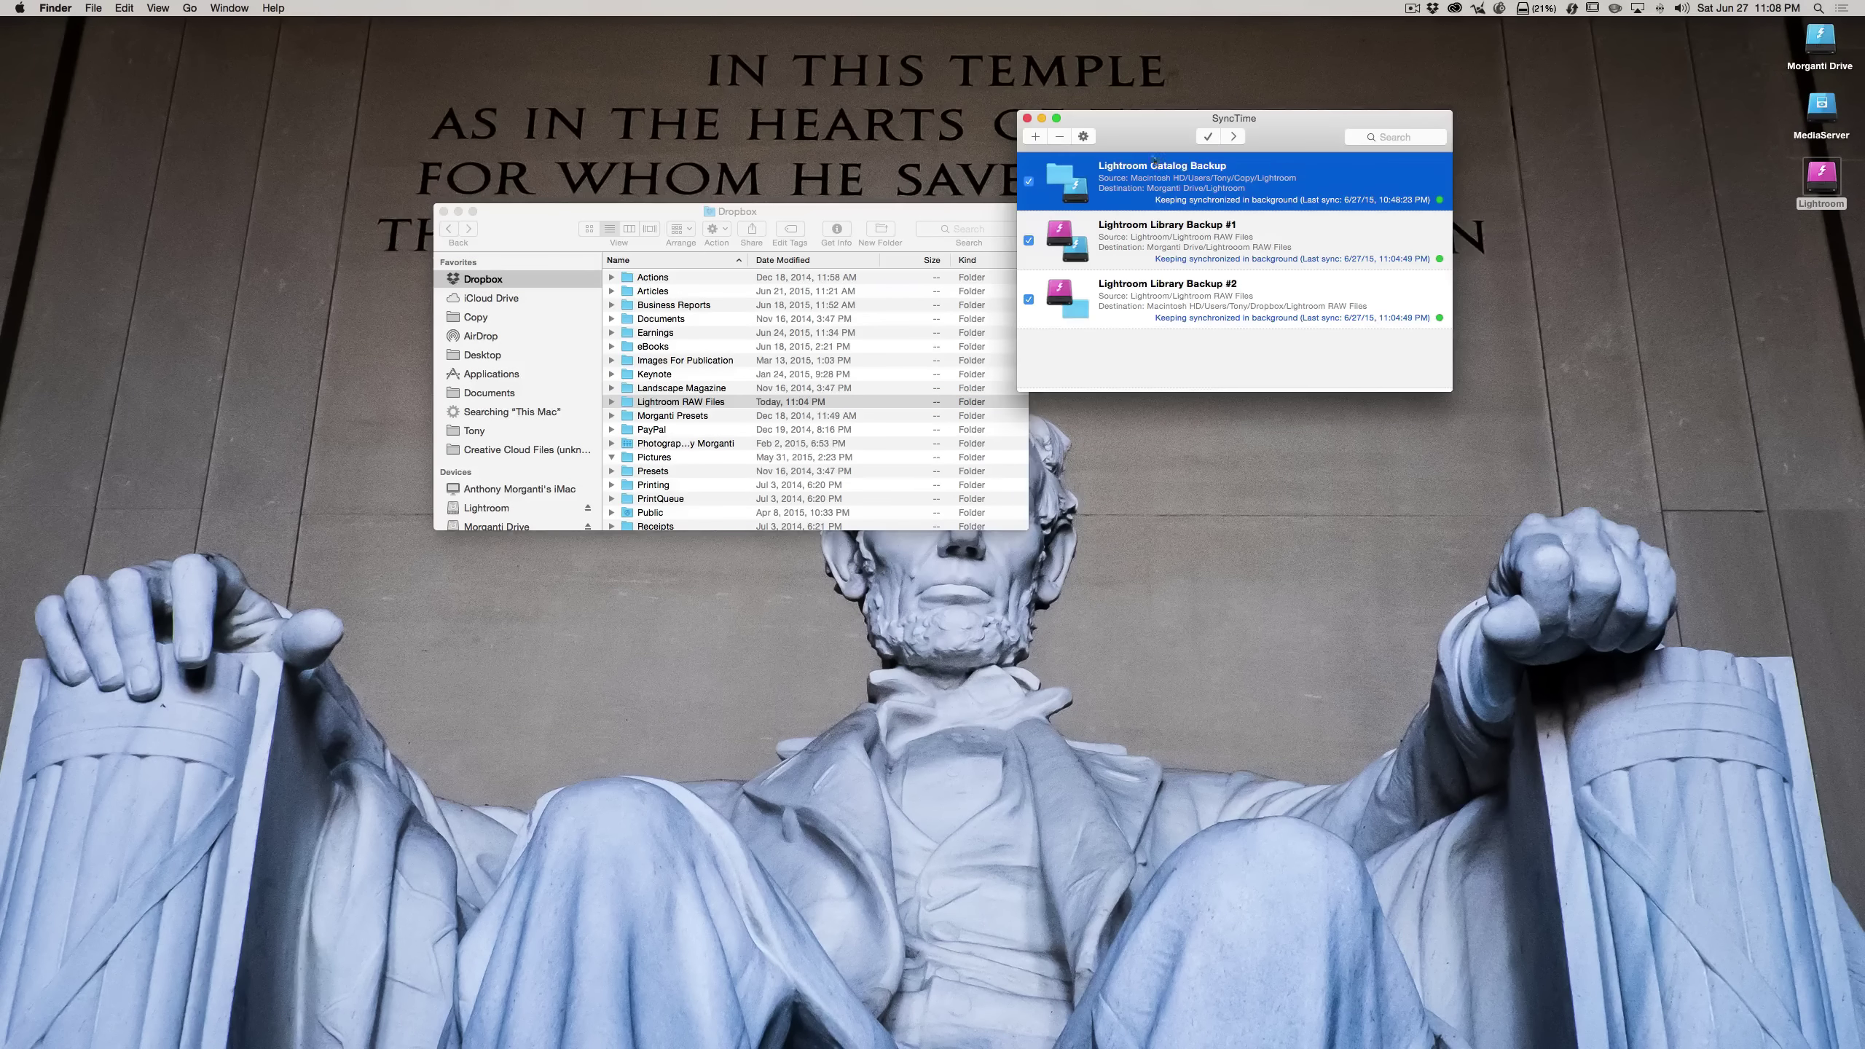
pyautogui.moveTo(1142, 140); pyautogui.dragTo(1287, 137)
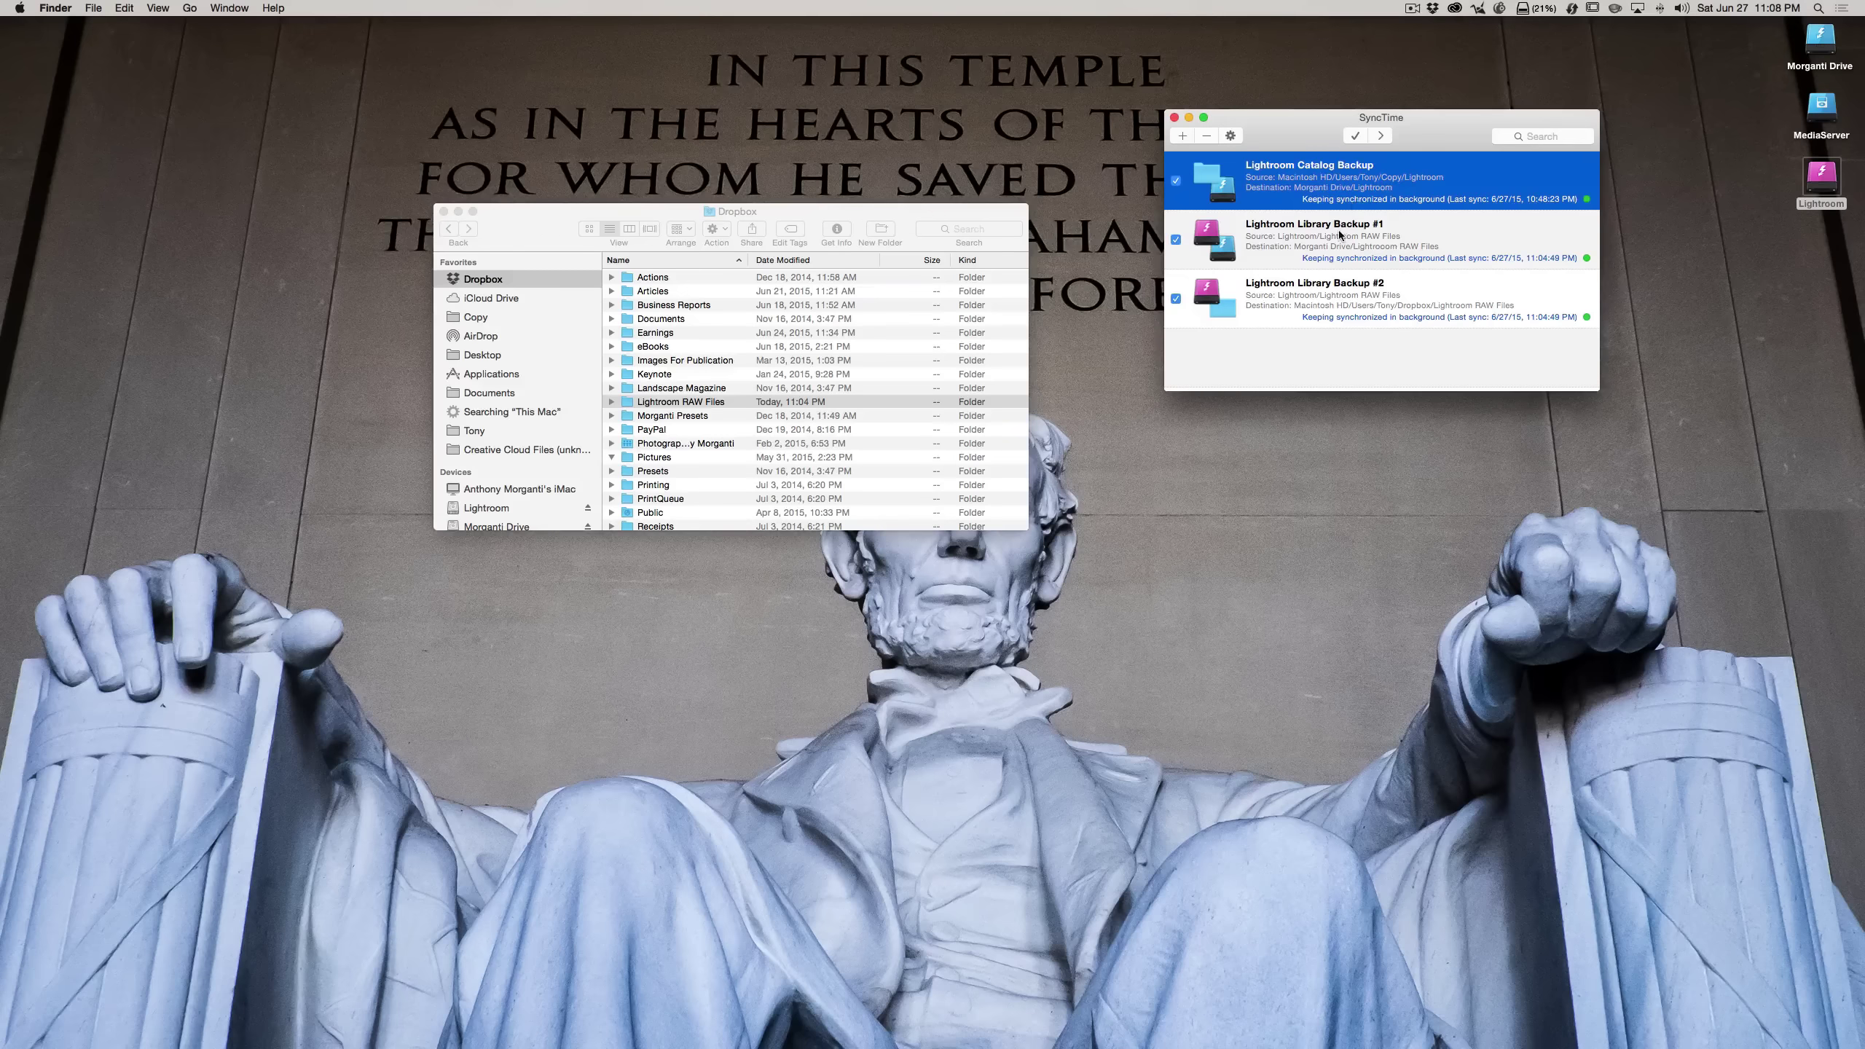
pyautogui.click(1337, 250)
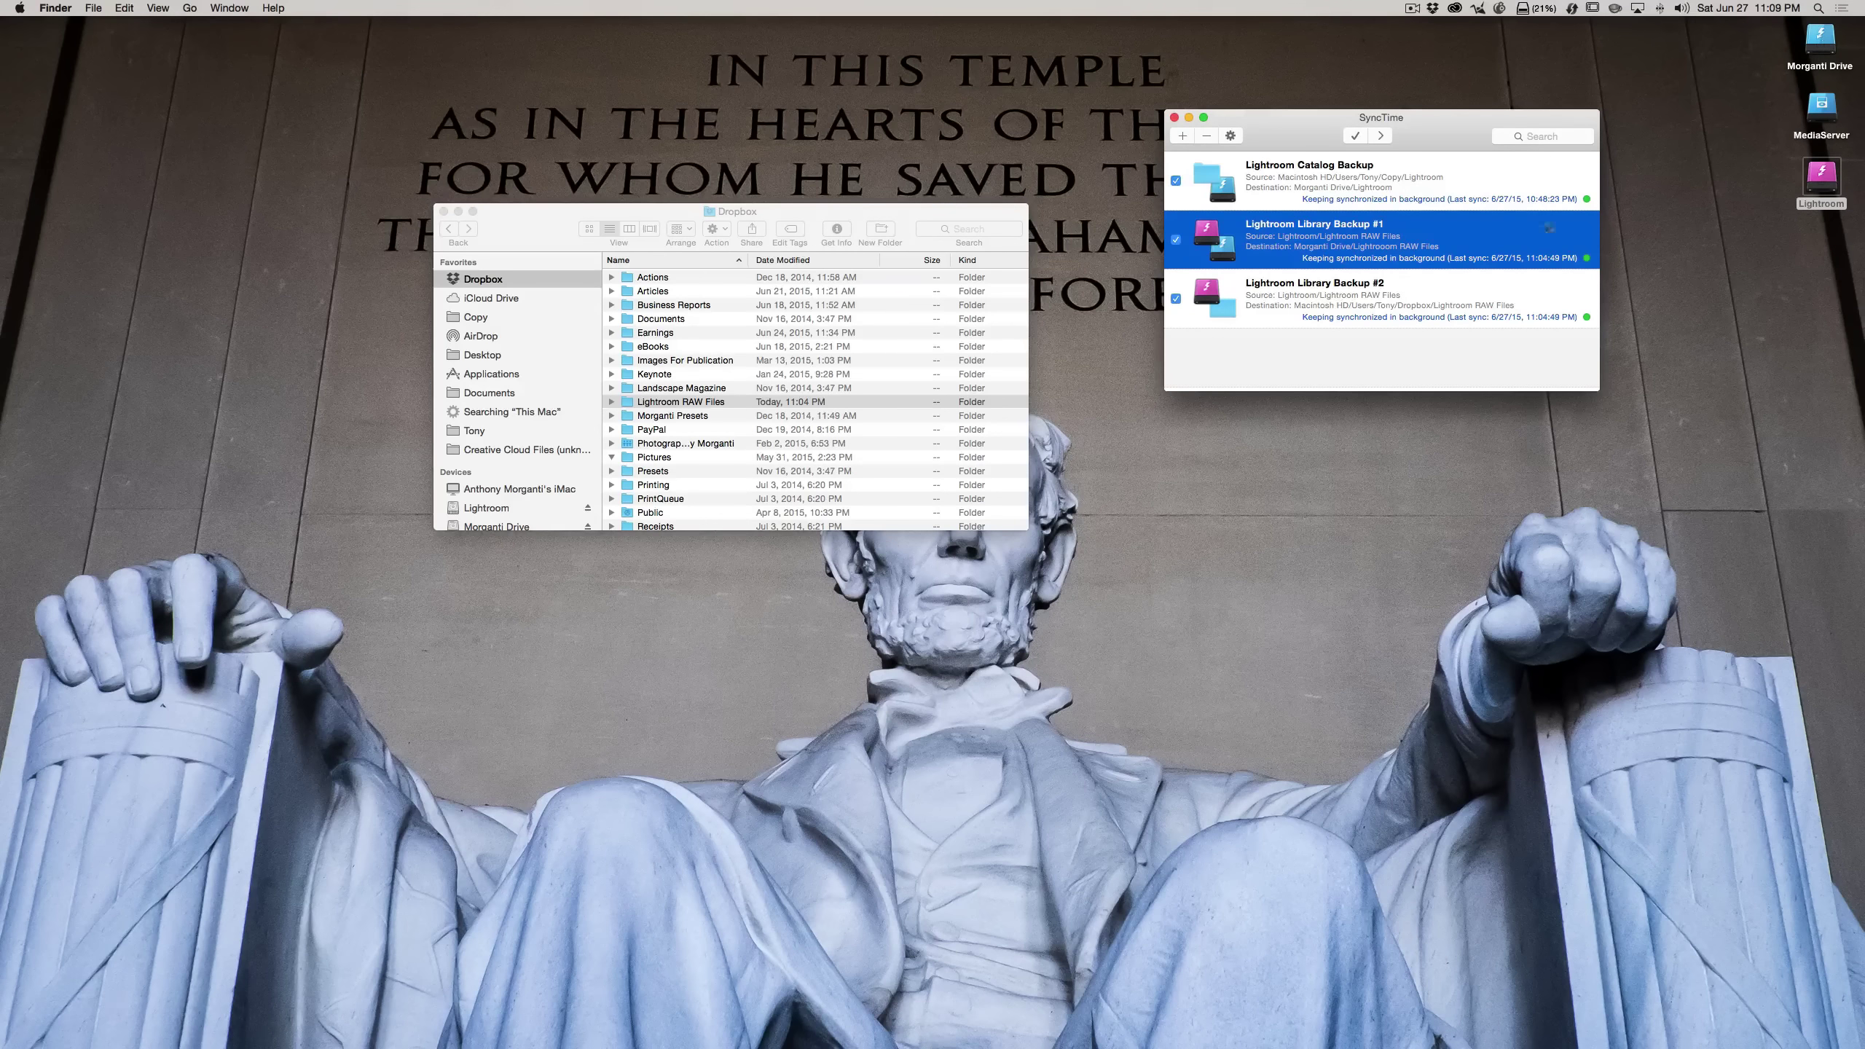
pyautogui.click(1442, 284)
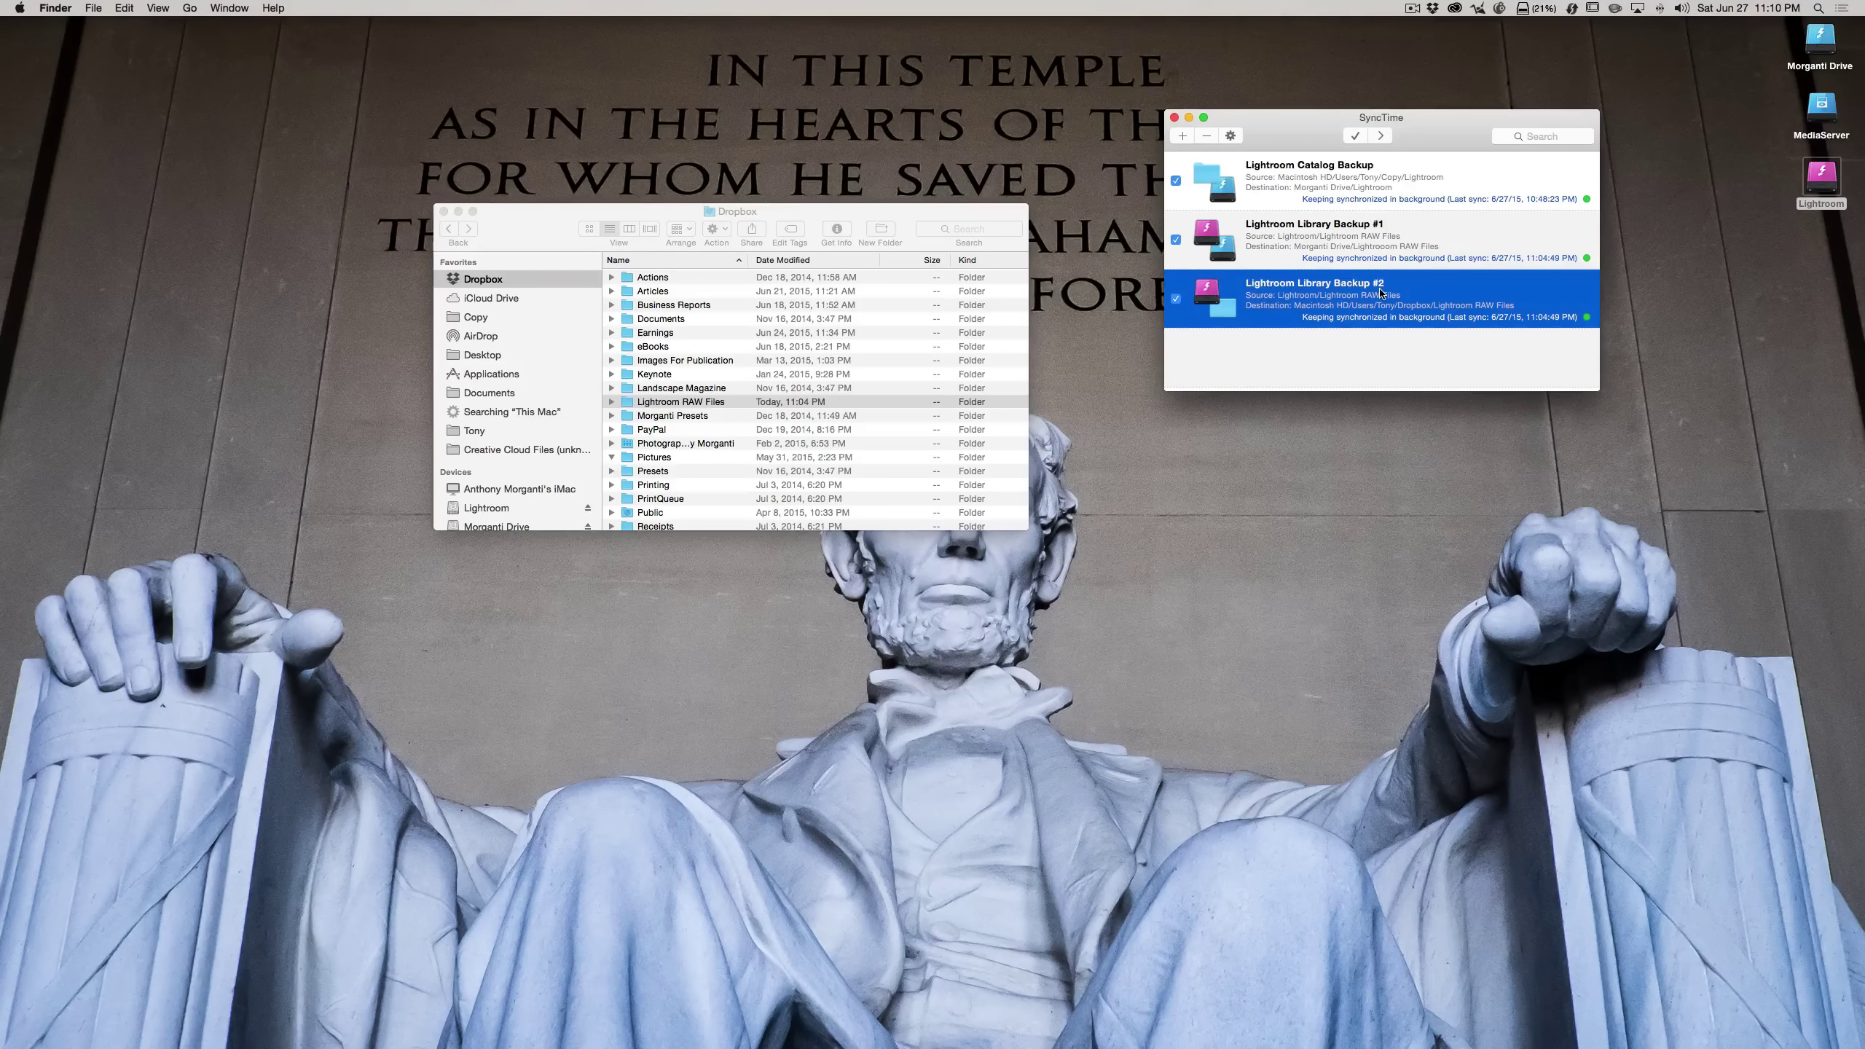
# Check Dropbox's recently changed files and its option to pause syncing.
pyautogui.click(1432, 8)
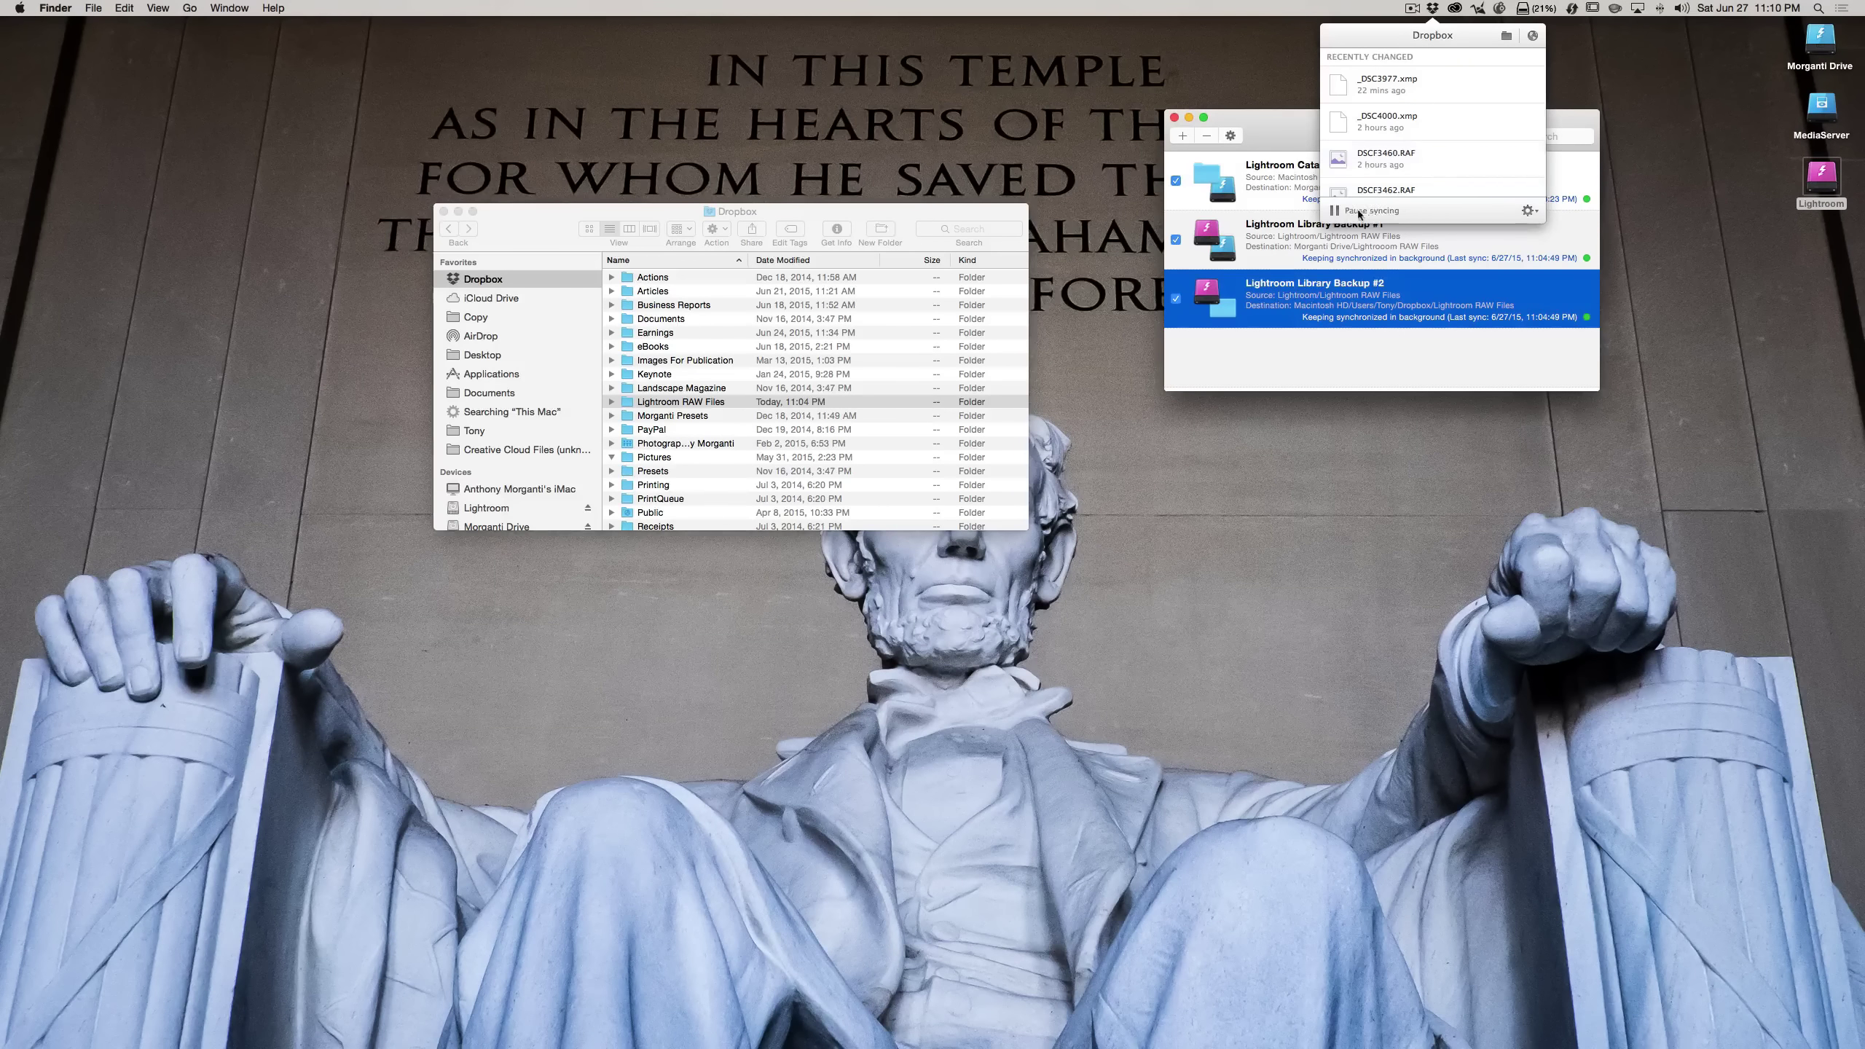
pyautogui.moveTo(1380, 212)
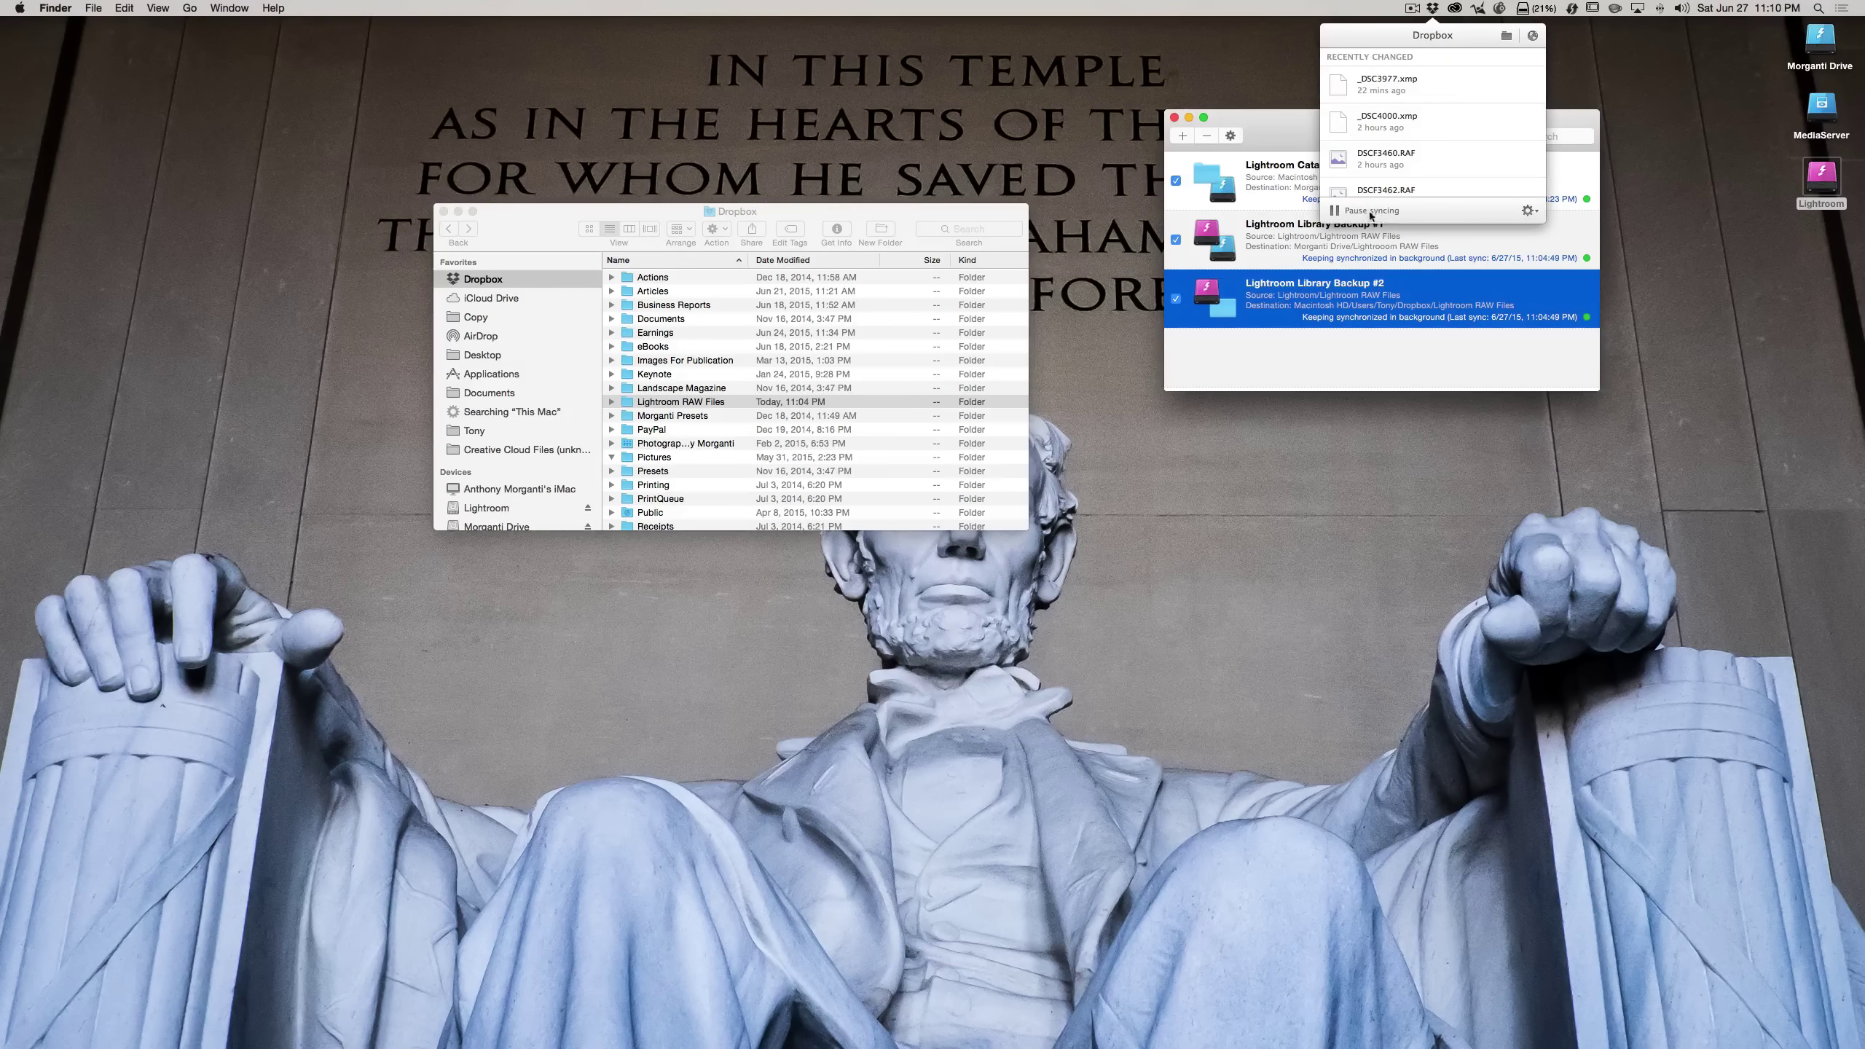
pyautogui.click(1432, 8)
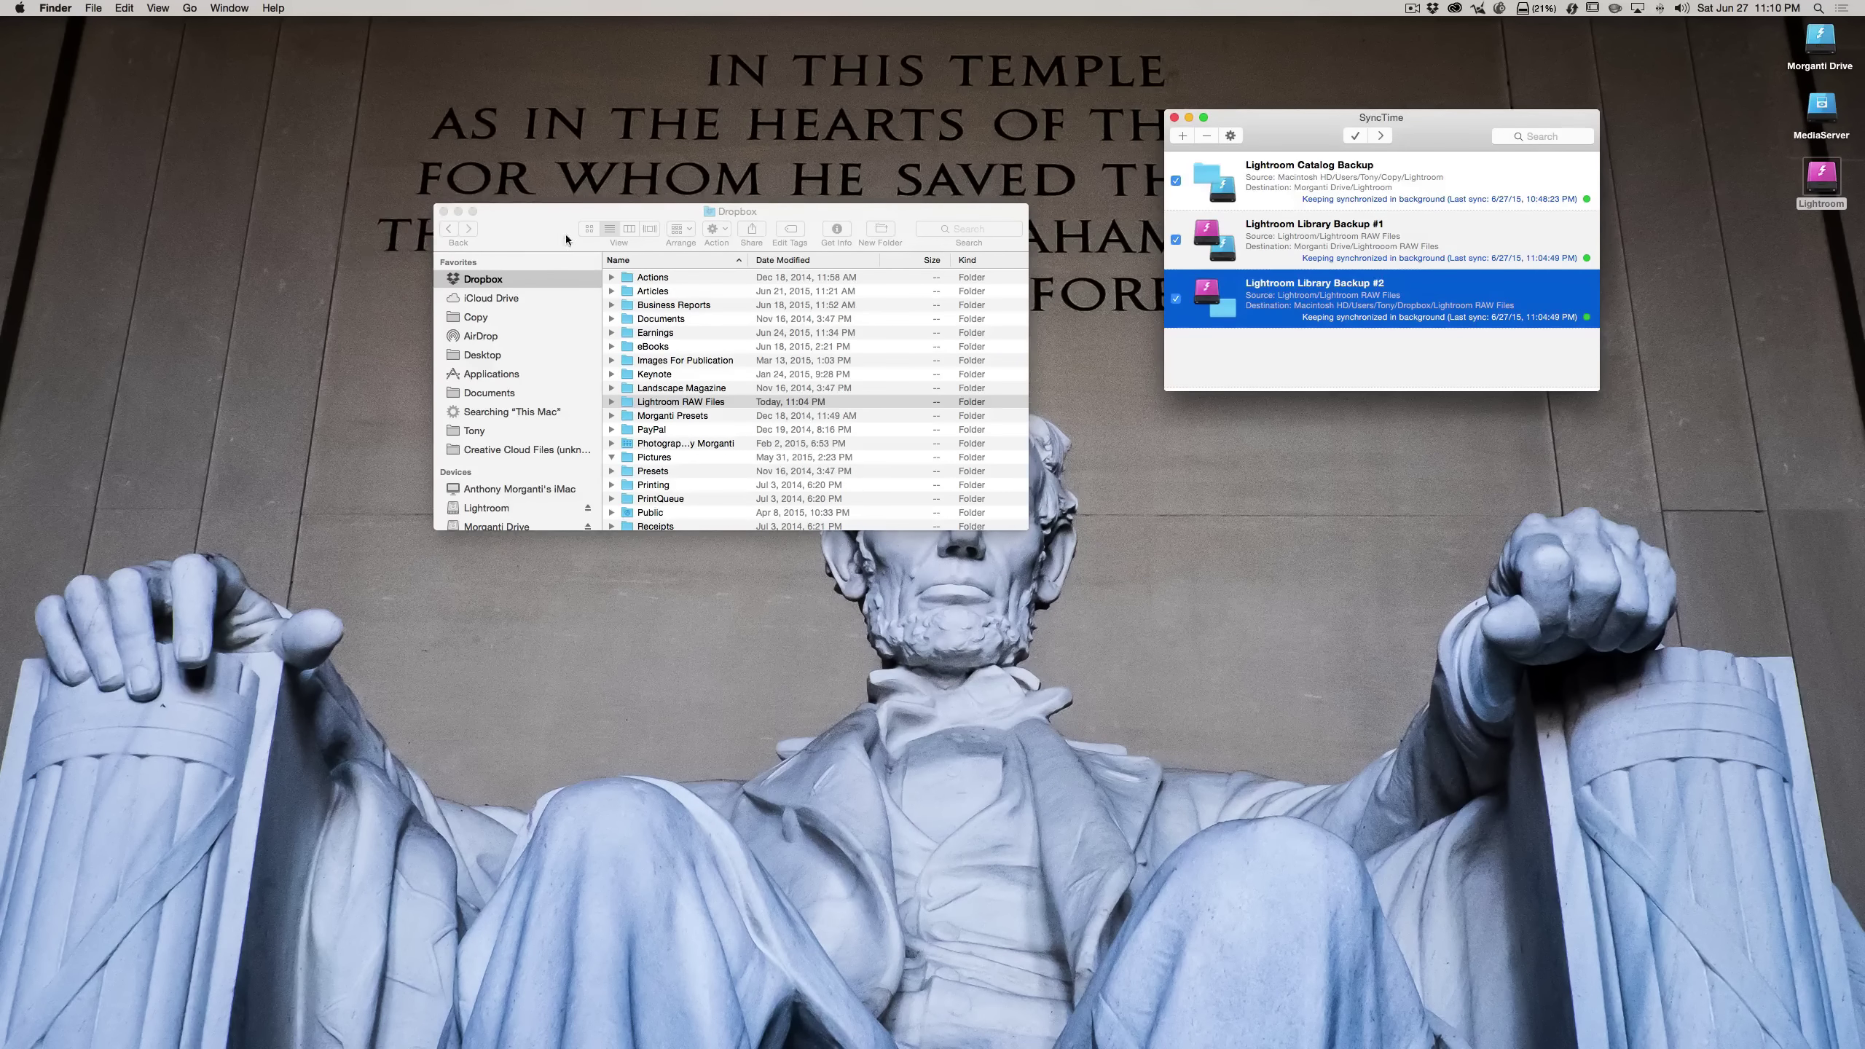
# Open the Lightroom folder inside the Copy folder in Finder to view the catalog files.
pyautogui.click(514, 227)
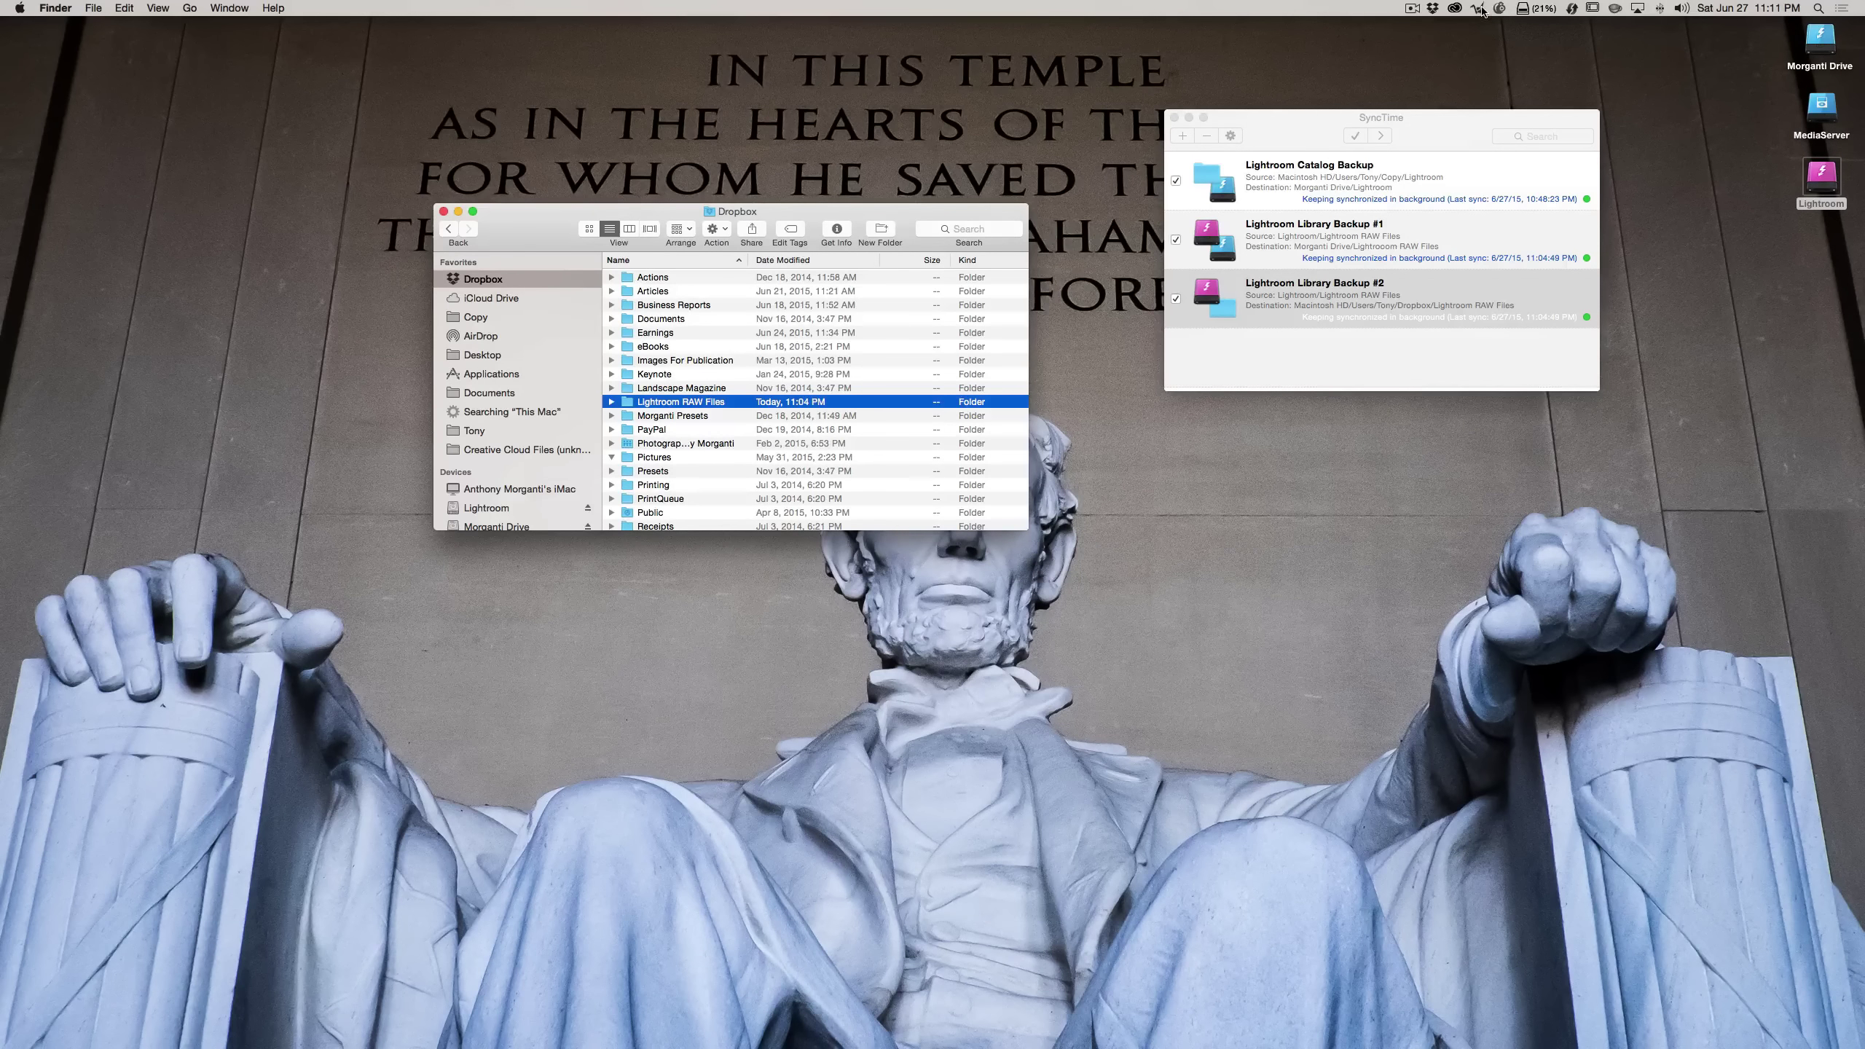
pyautogui.click(475, 318)
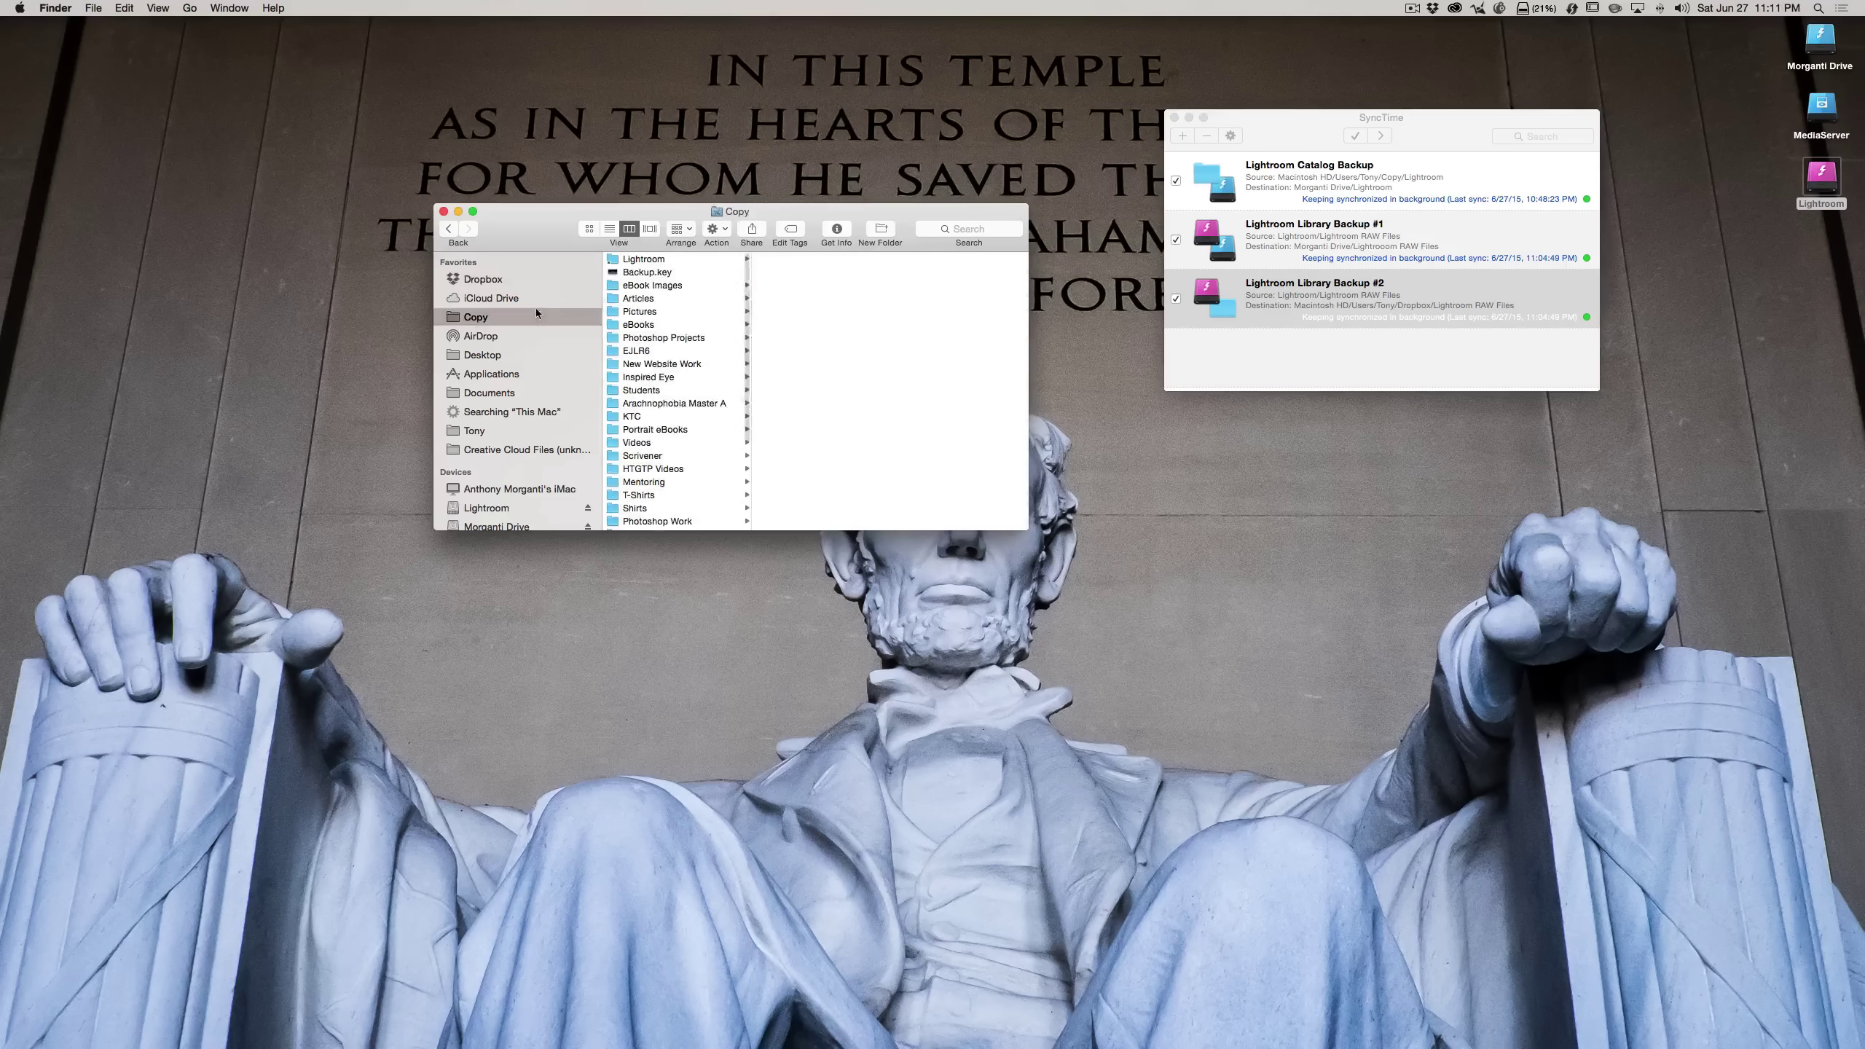
pyautogui.click(633, 262)
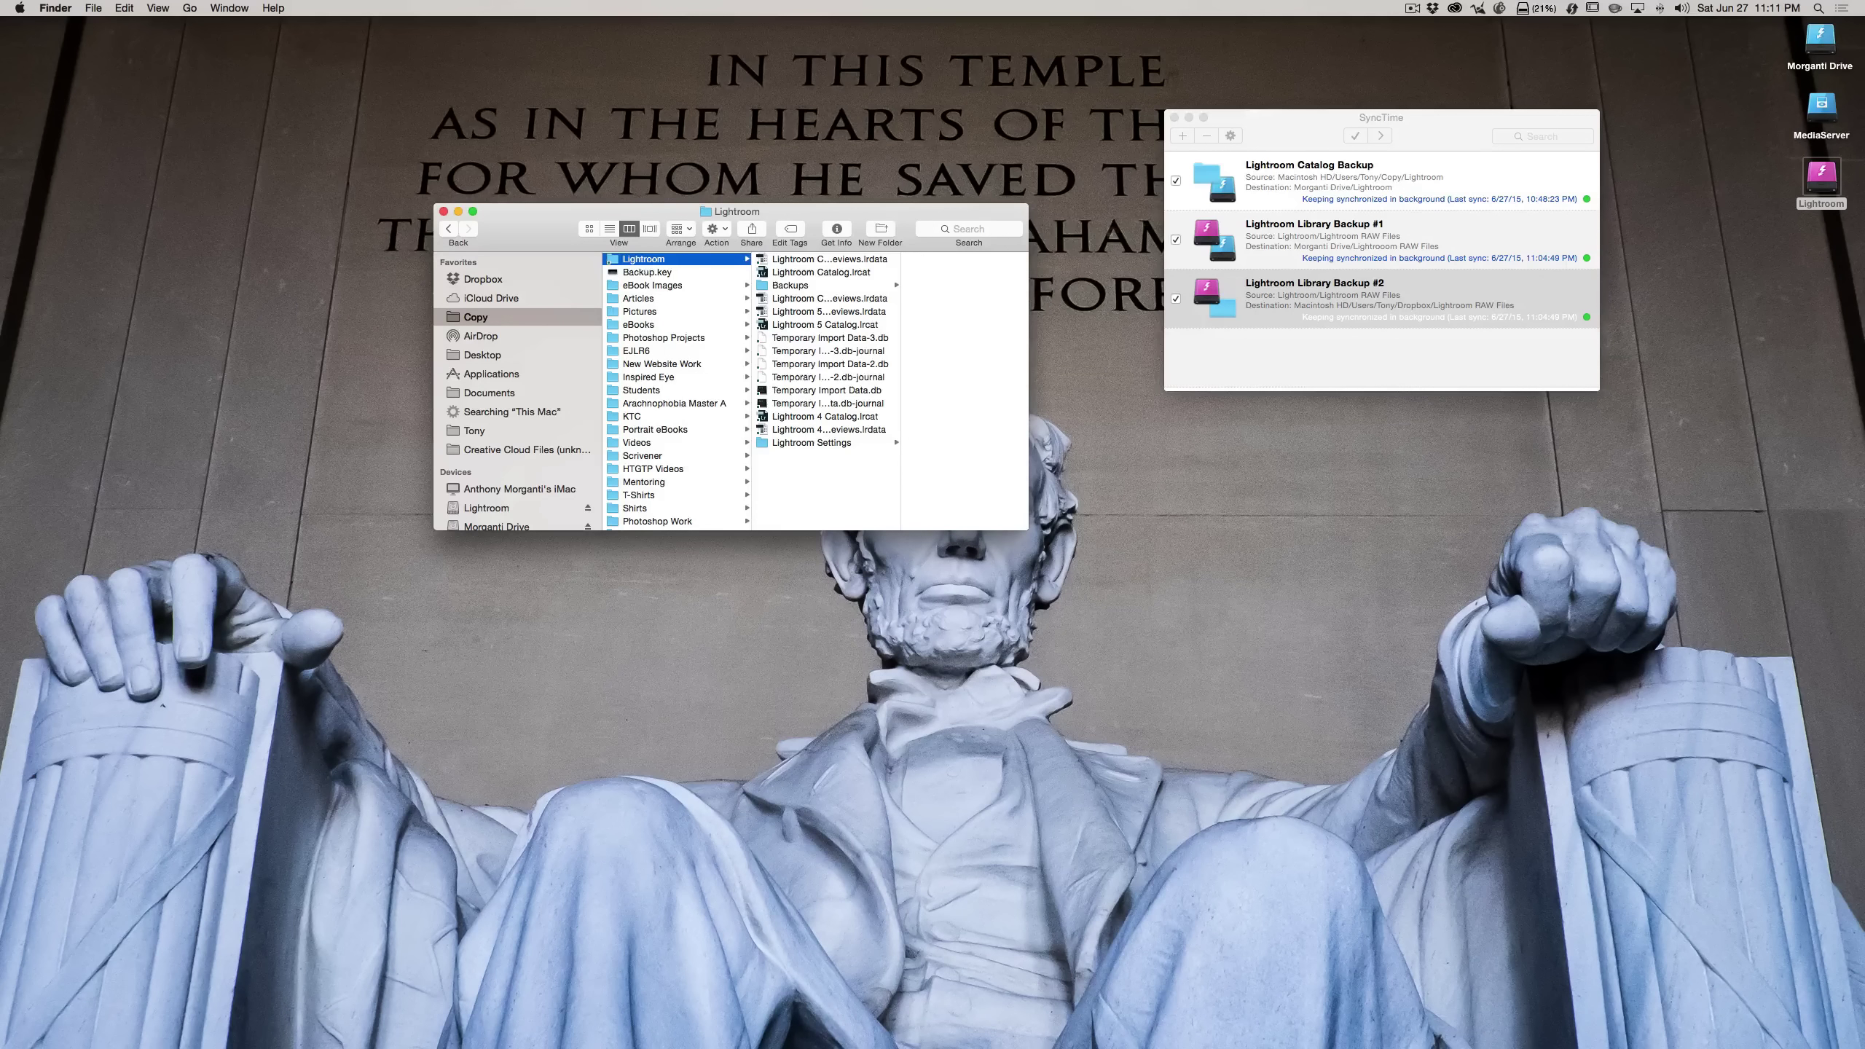
# Review the Lightroom Catalog Backup item in SyncTime against its source, the Lightroom folder in Copy.
pyautogui.click(1298, 177)
pyautogui.click(1301, 179)
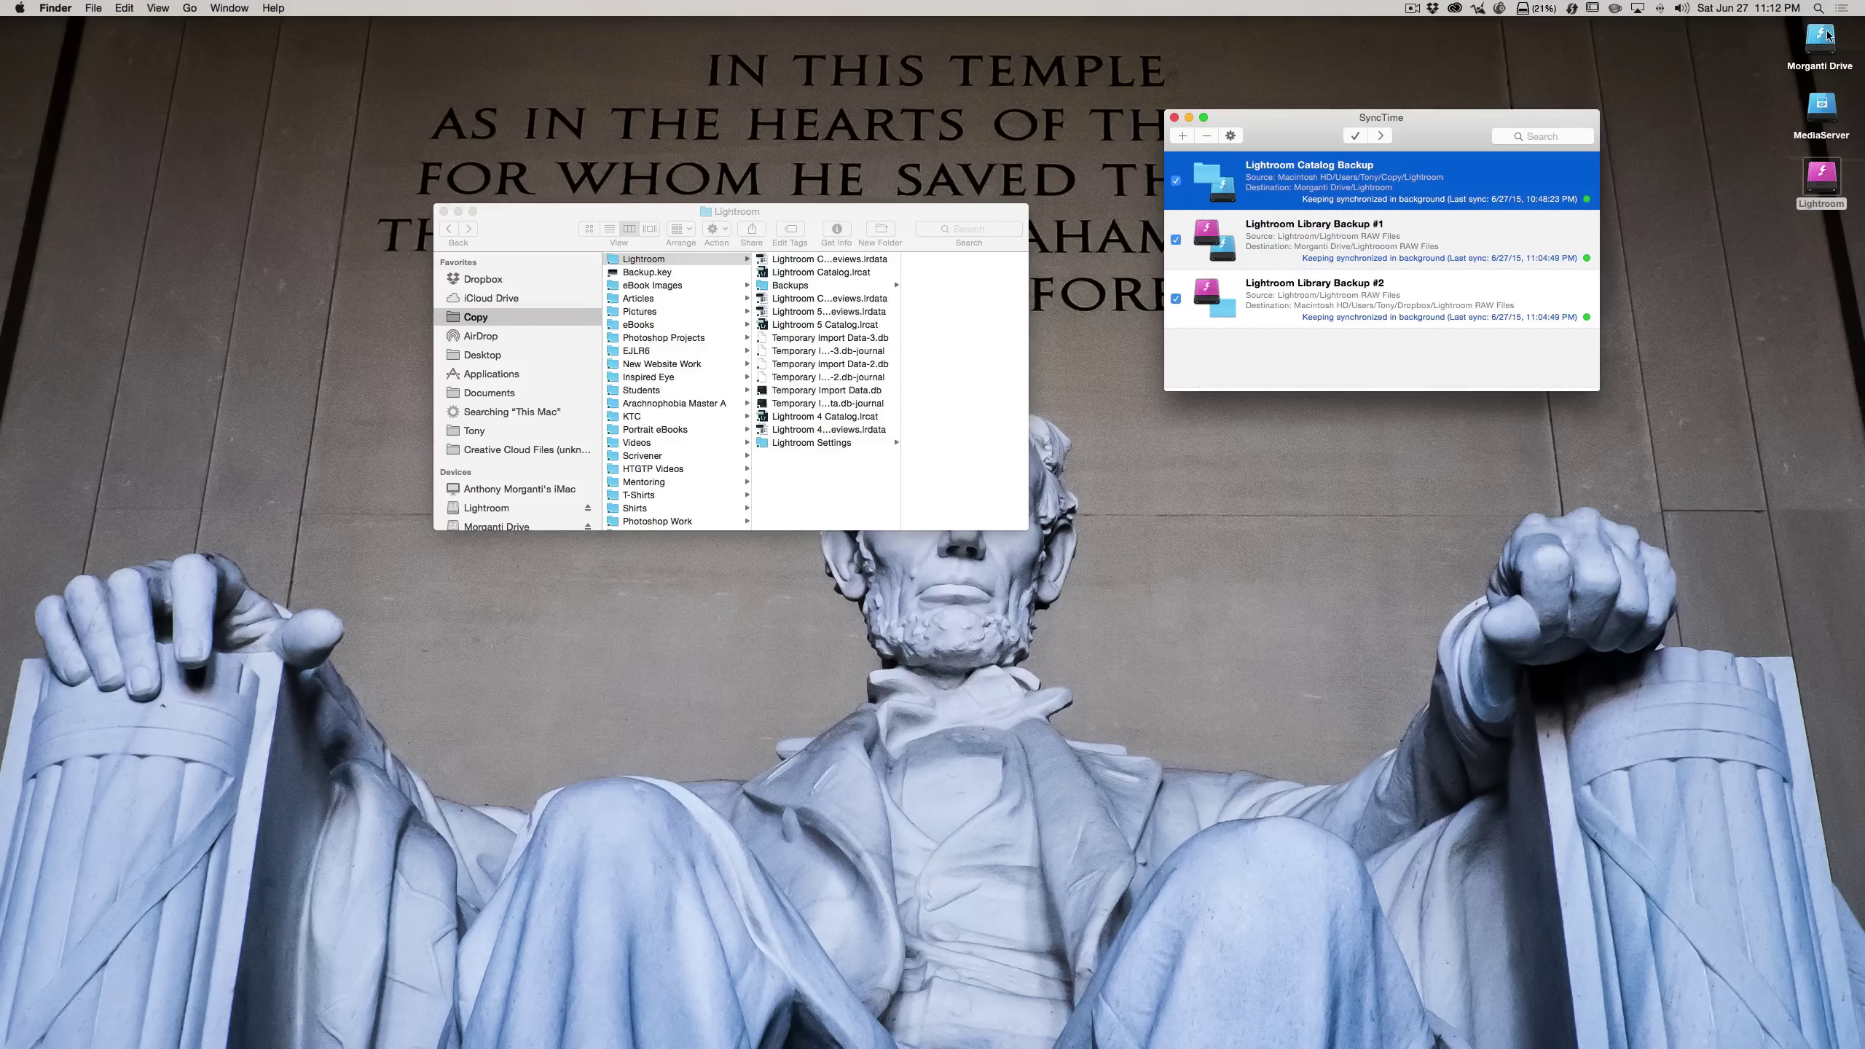
pyautogui.click(682, 259)
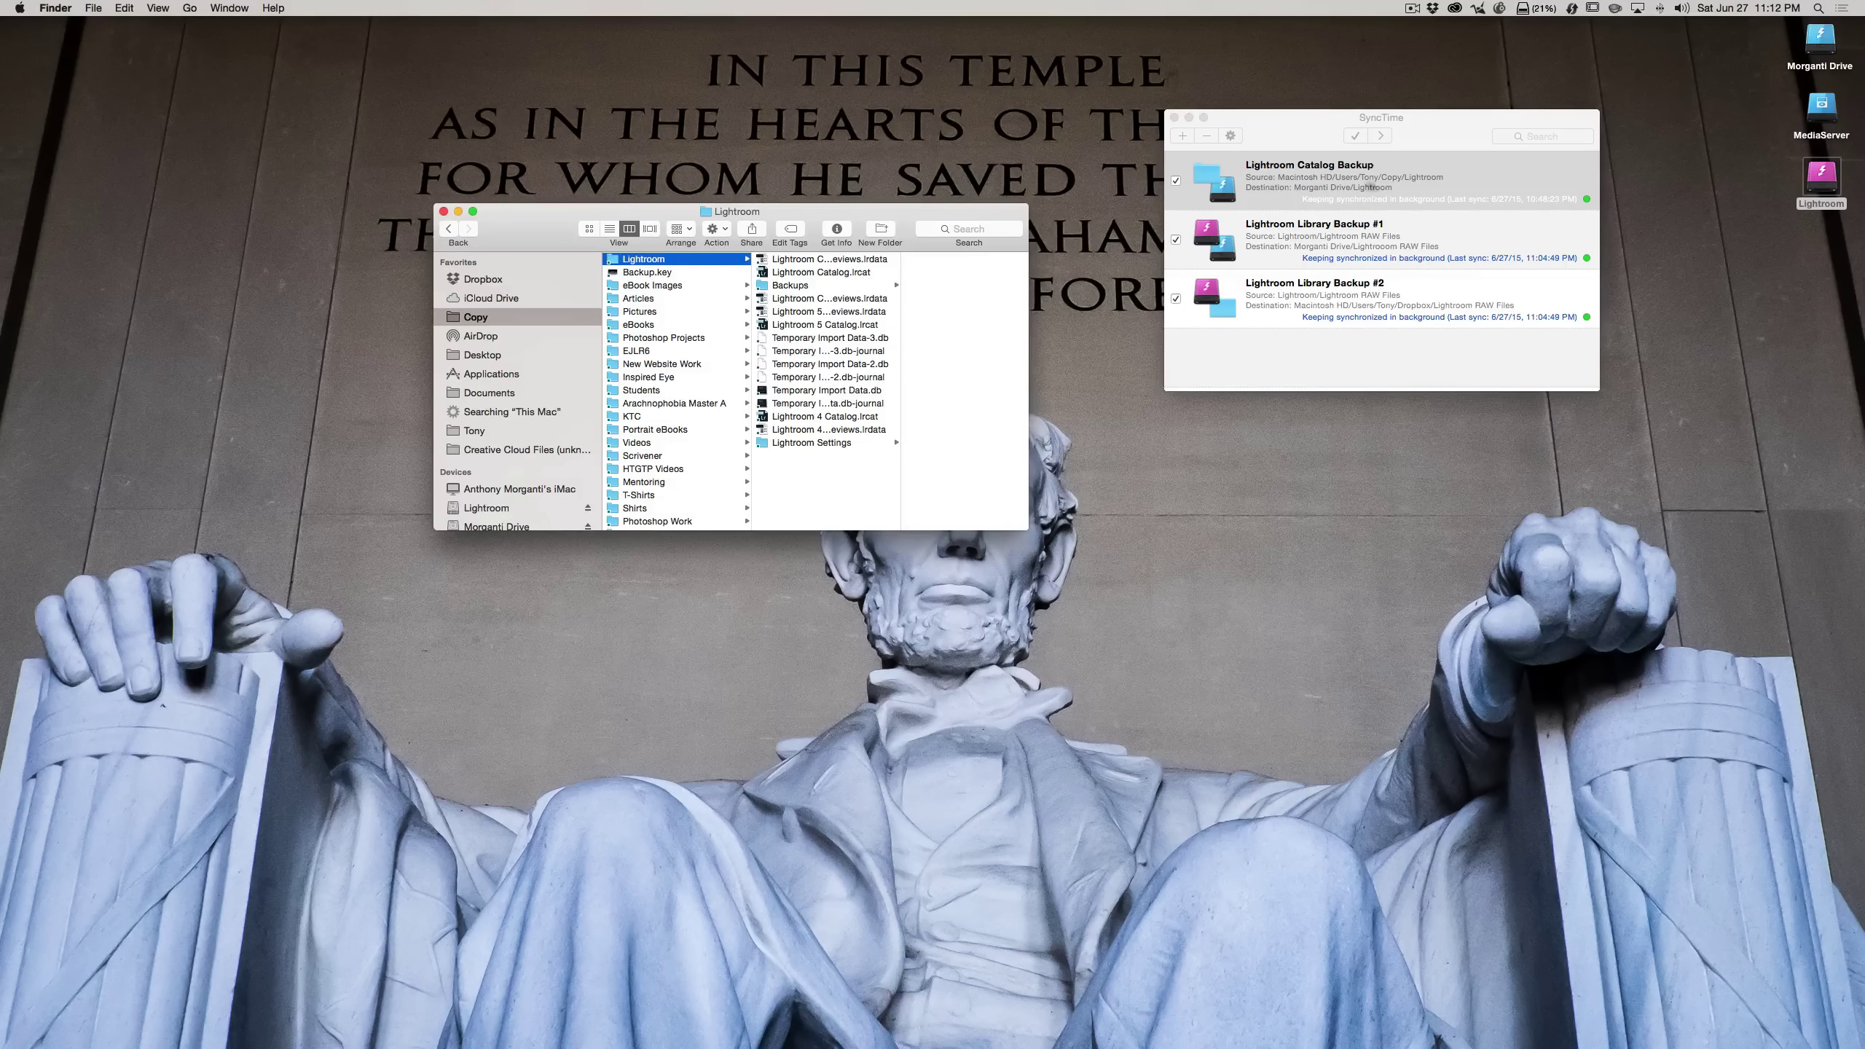
pyautogui.click(1415, 179)
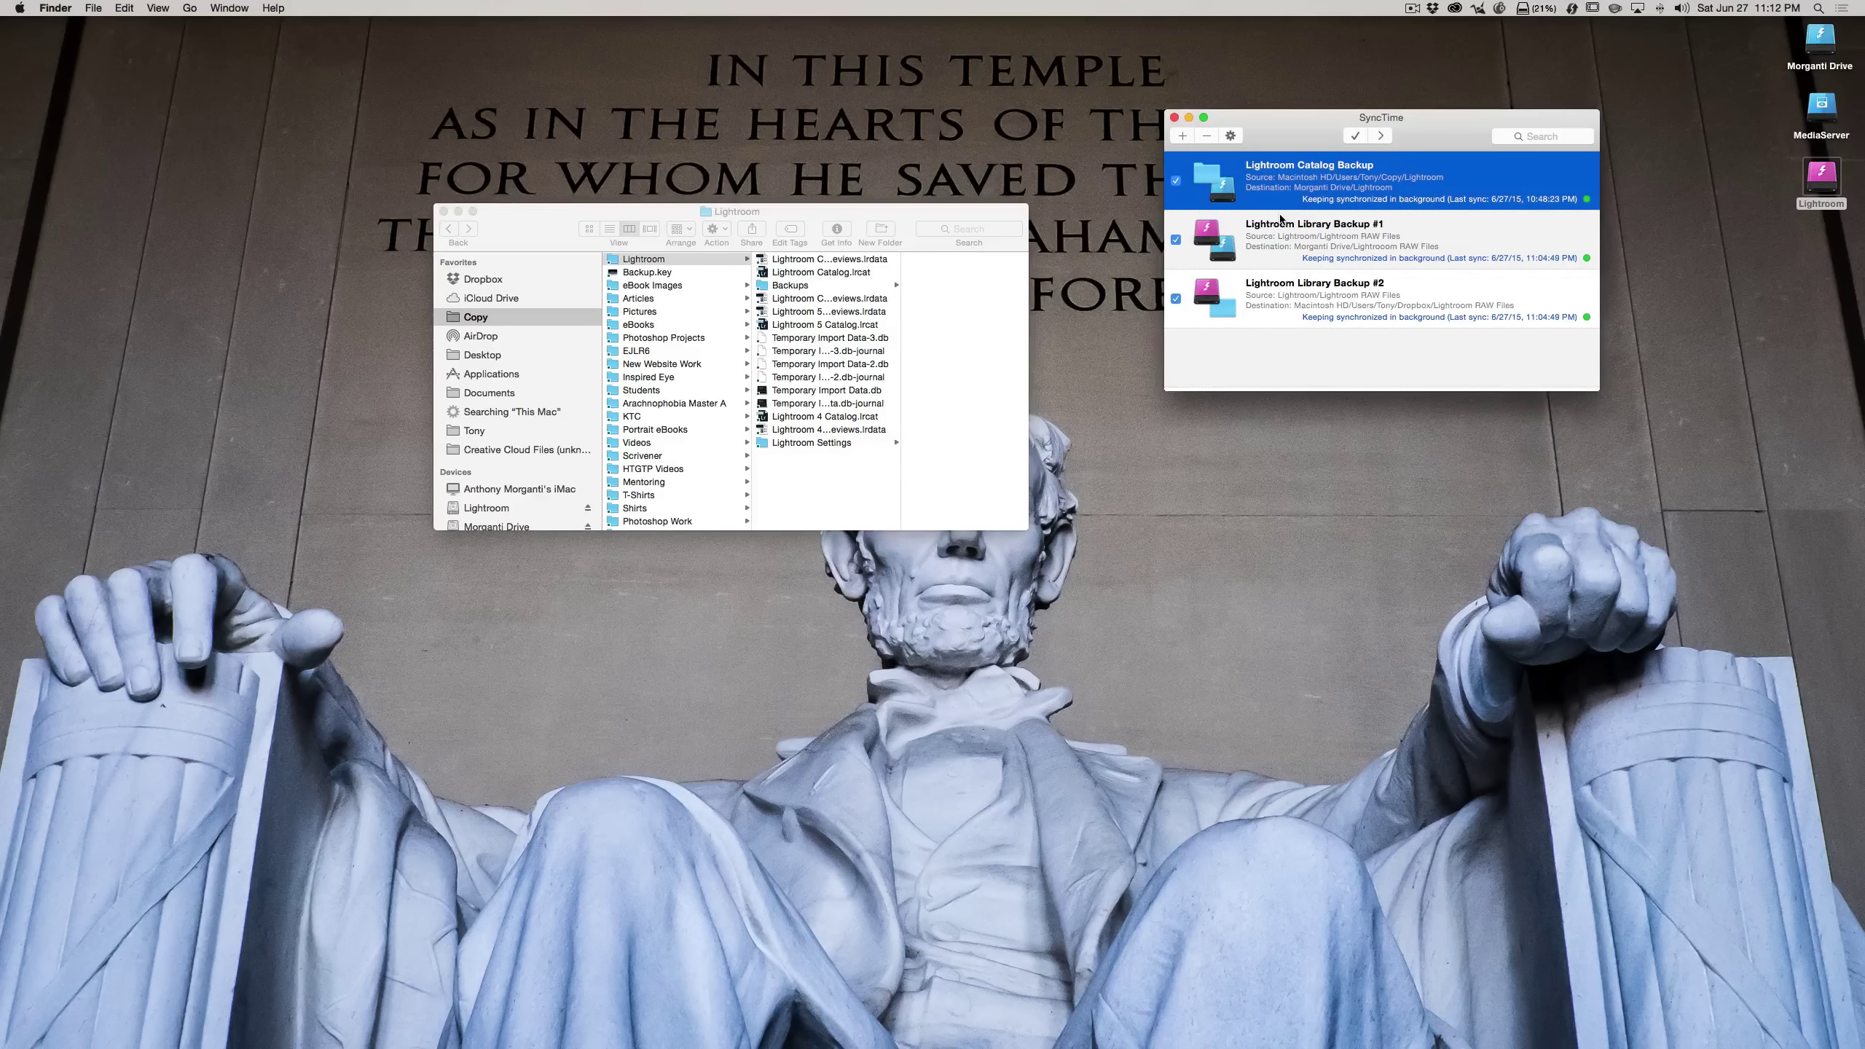
# Close the SyncTime and Finder windows and launch Lightroom.
pyautogui.click(1172, 118)
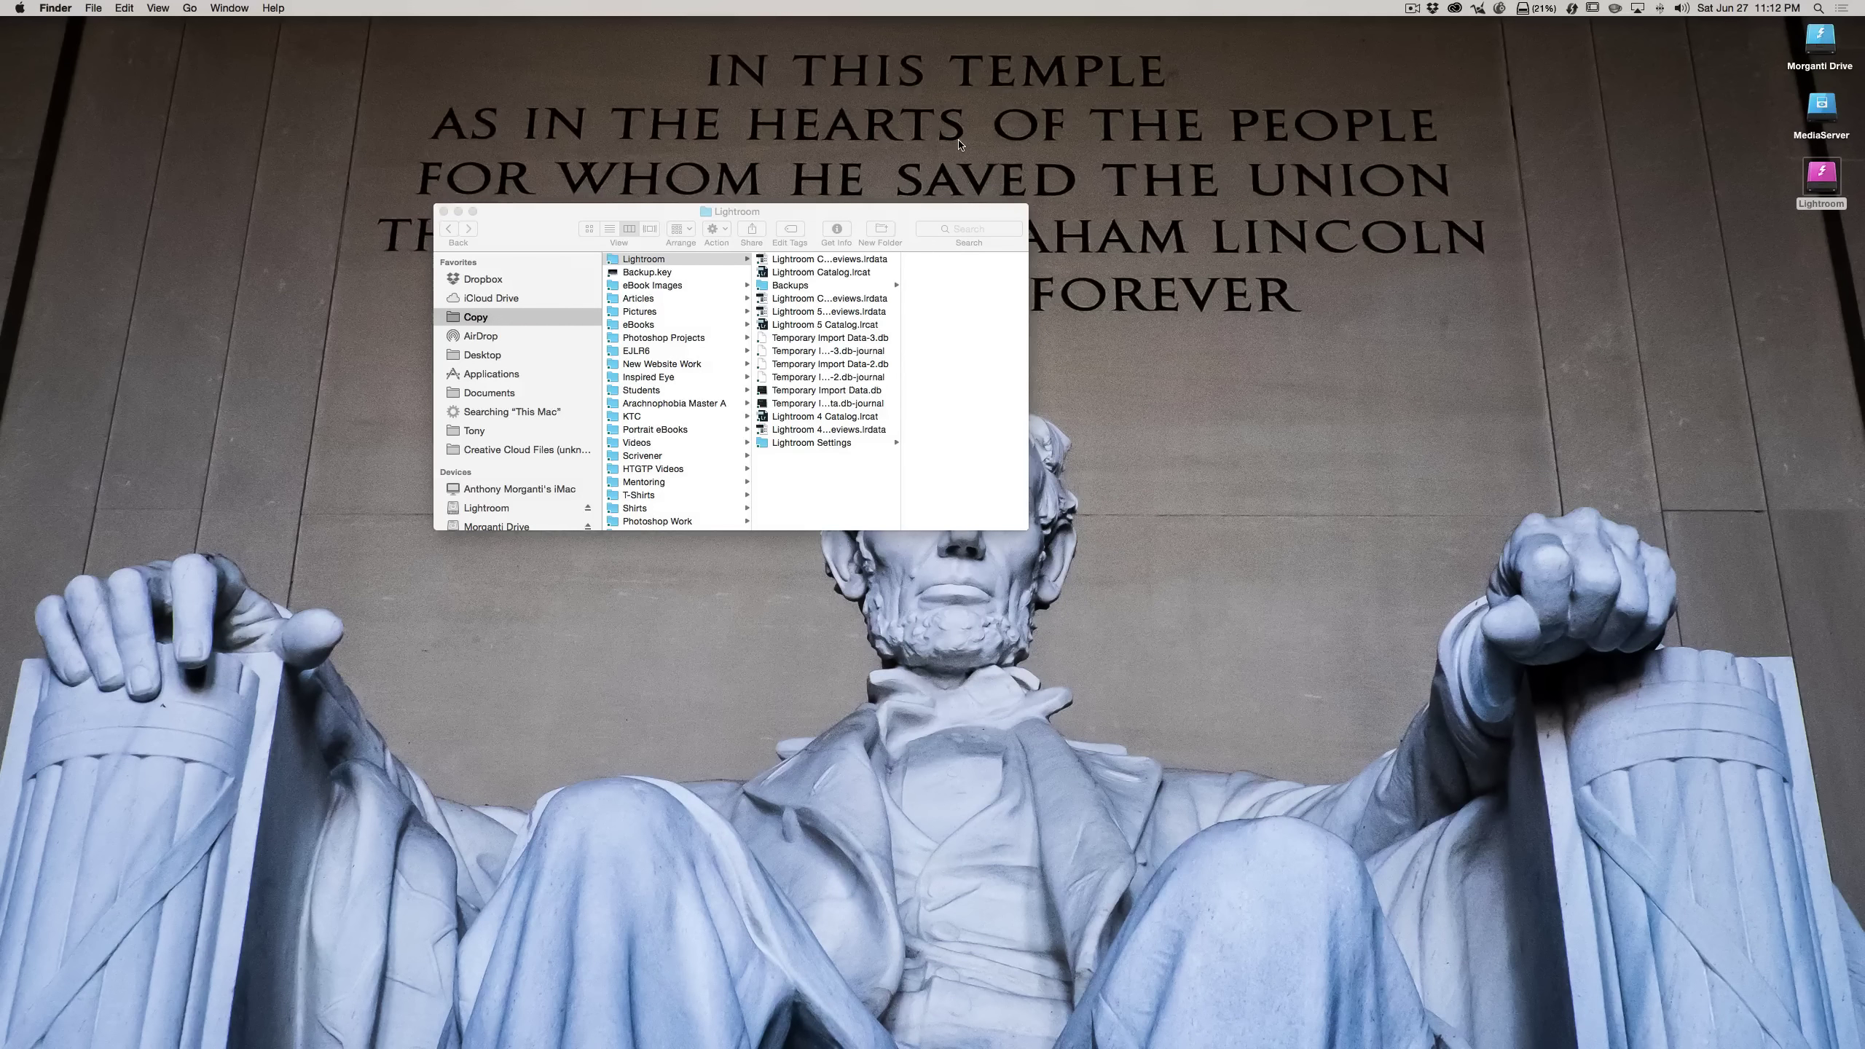
pyautogui.click(443, 211)
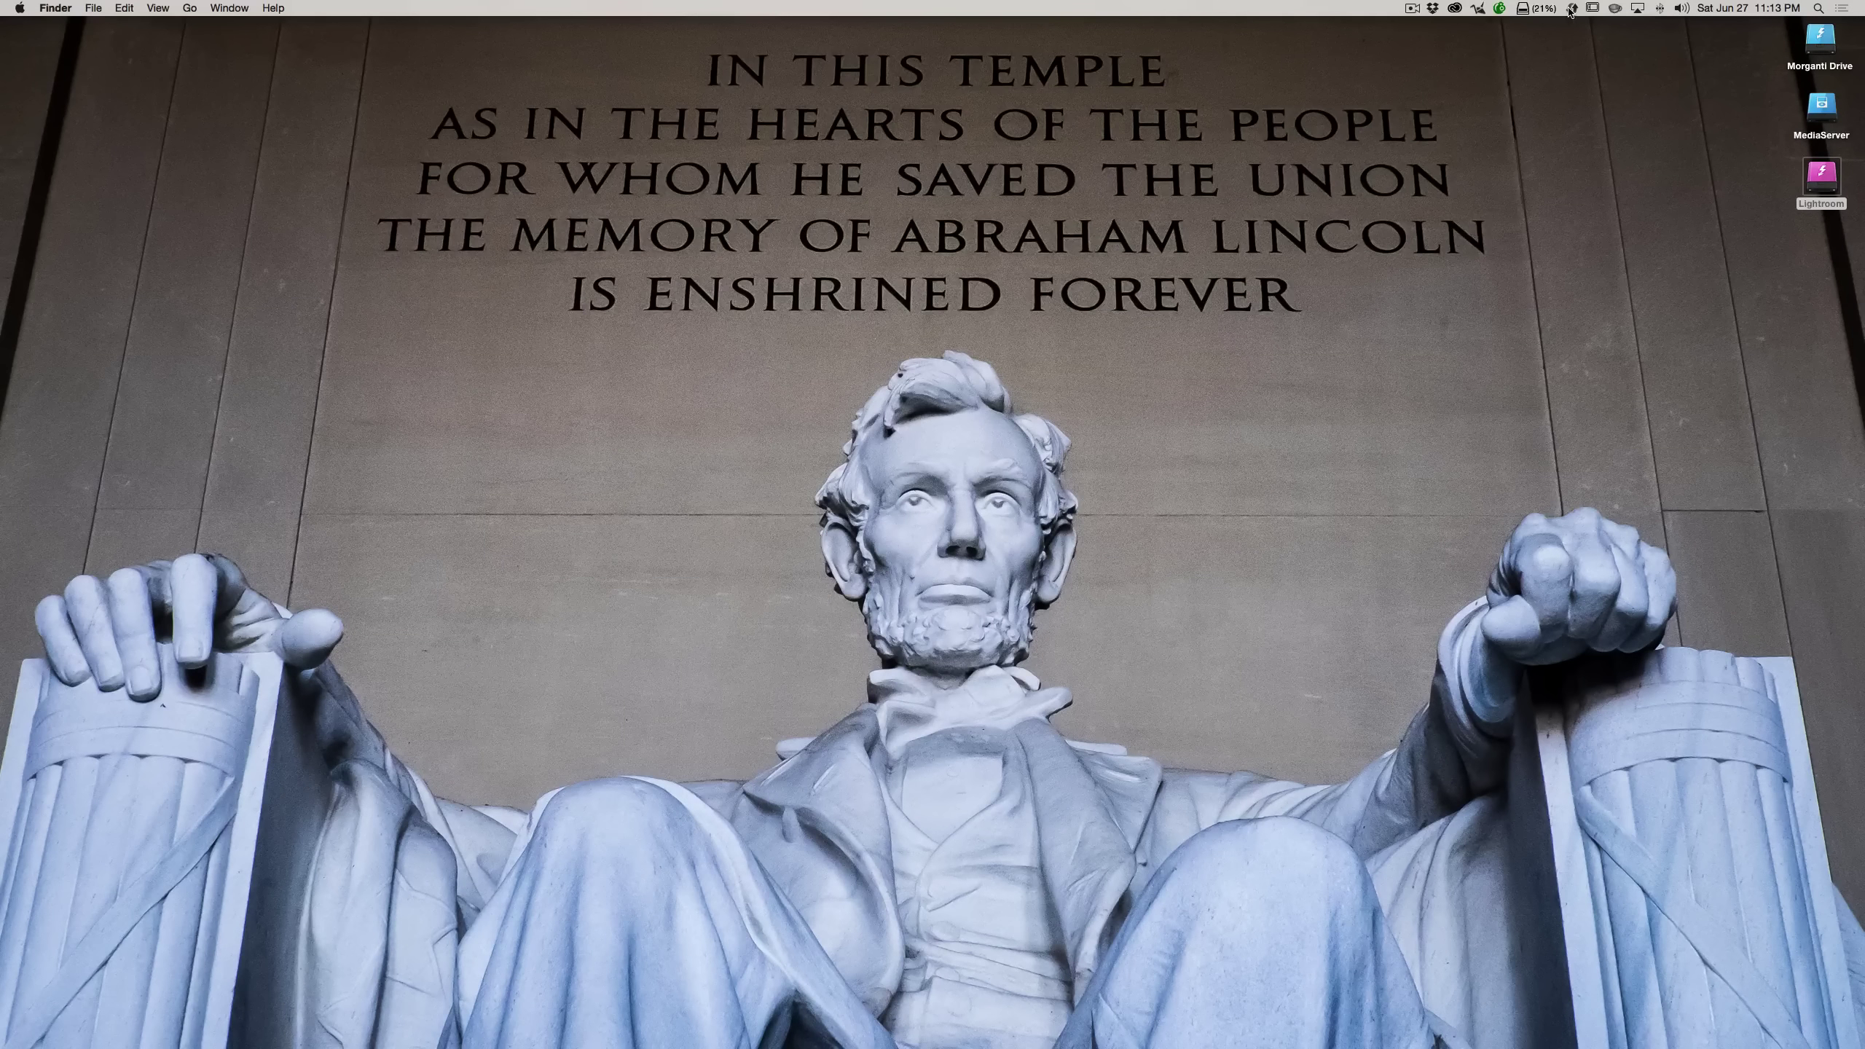
pyautogui.moveTo(1263, 1041)
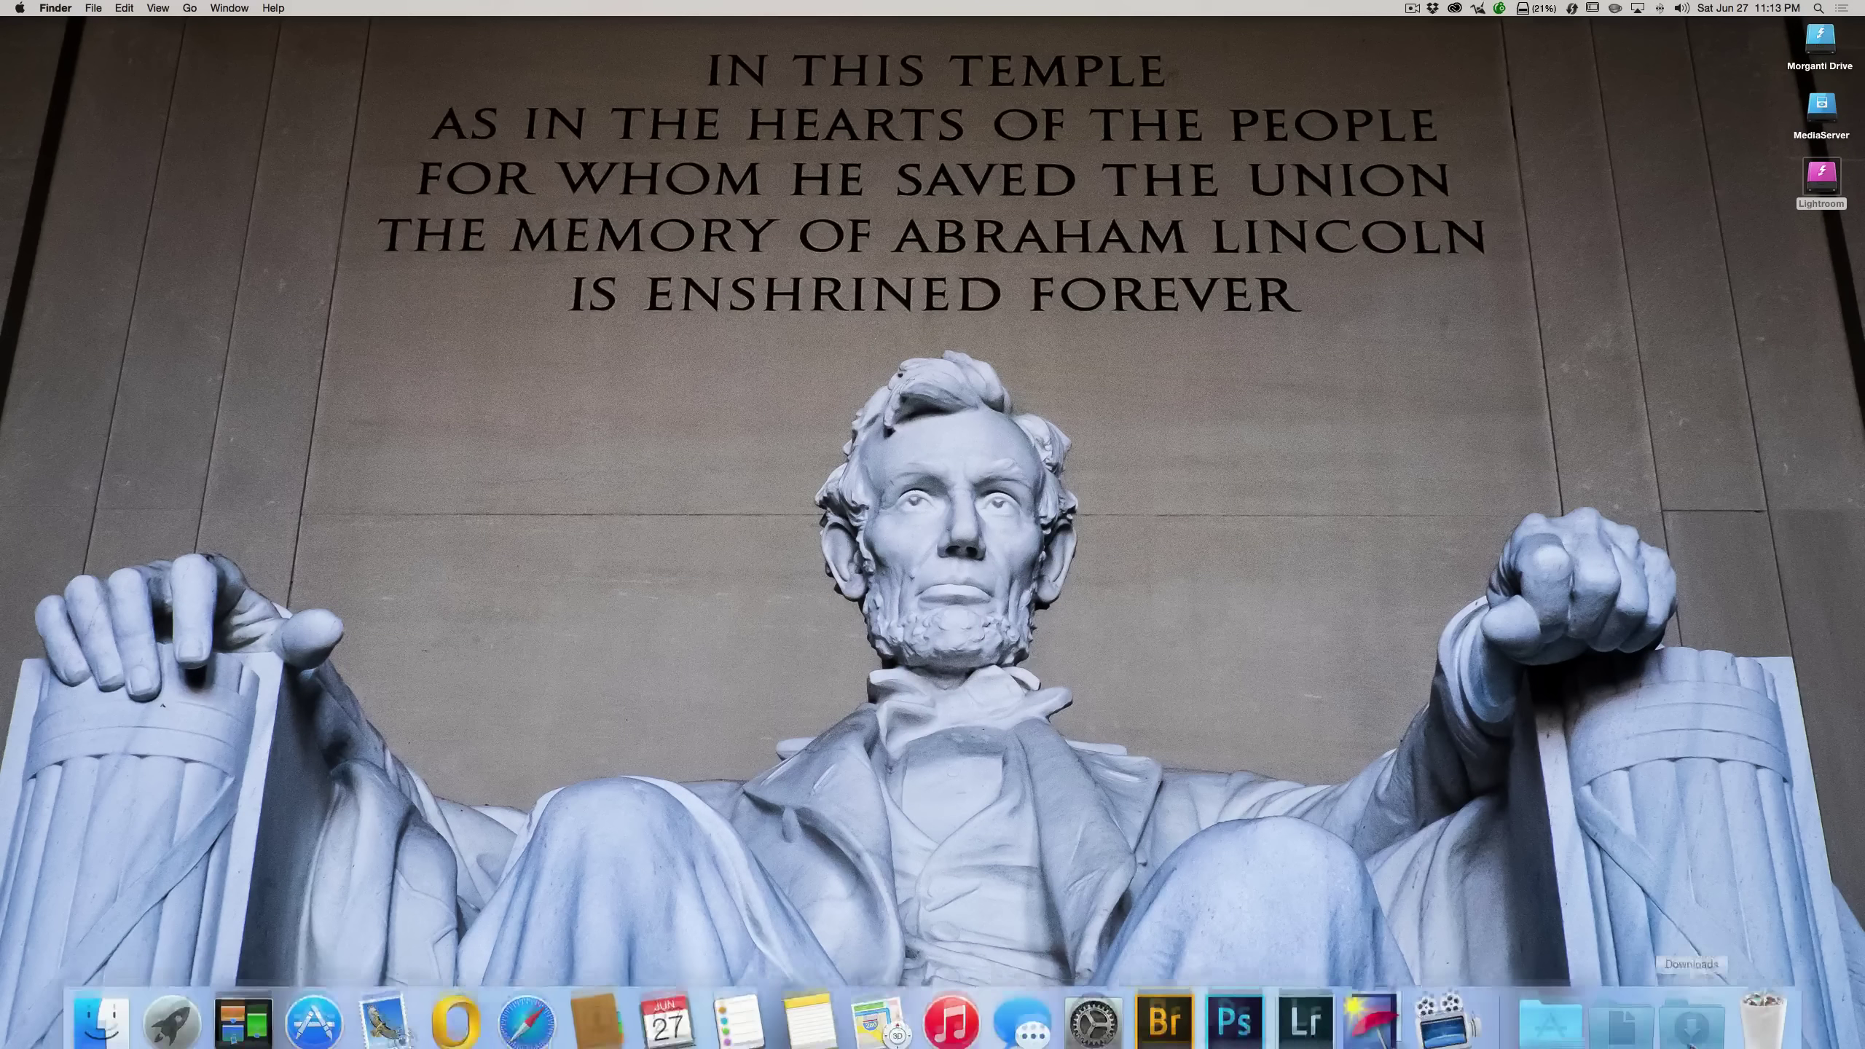
pyautogui.click(1312, 1016)
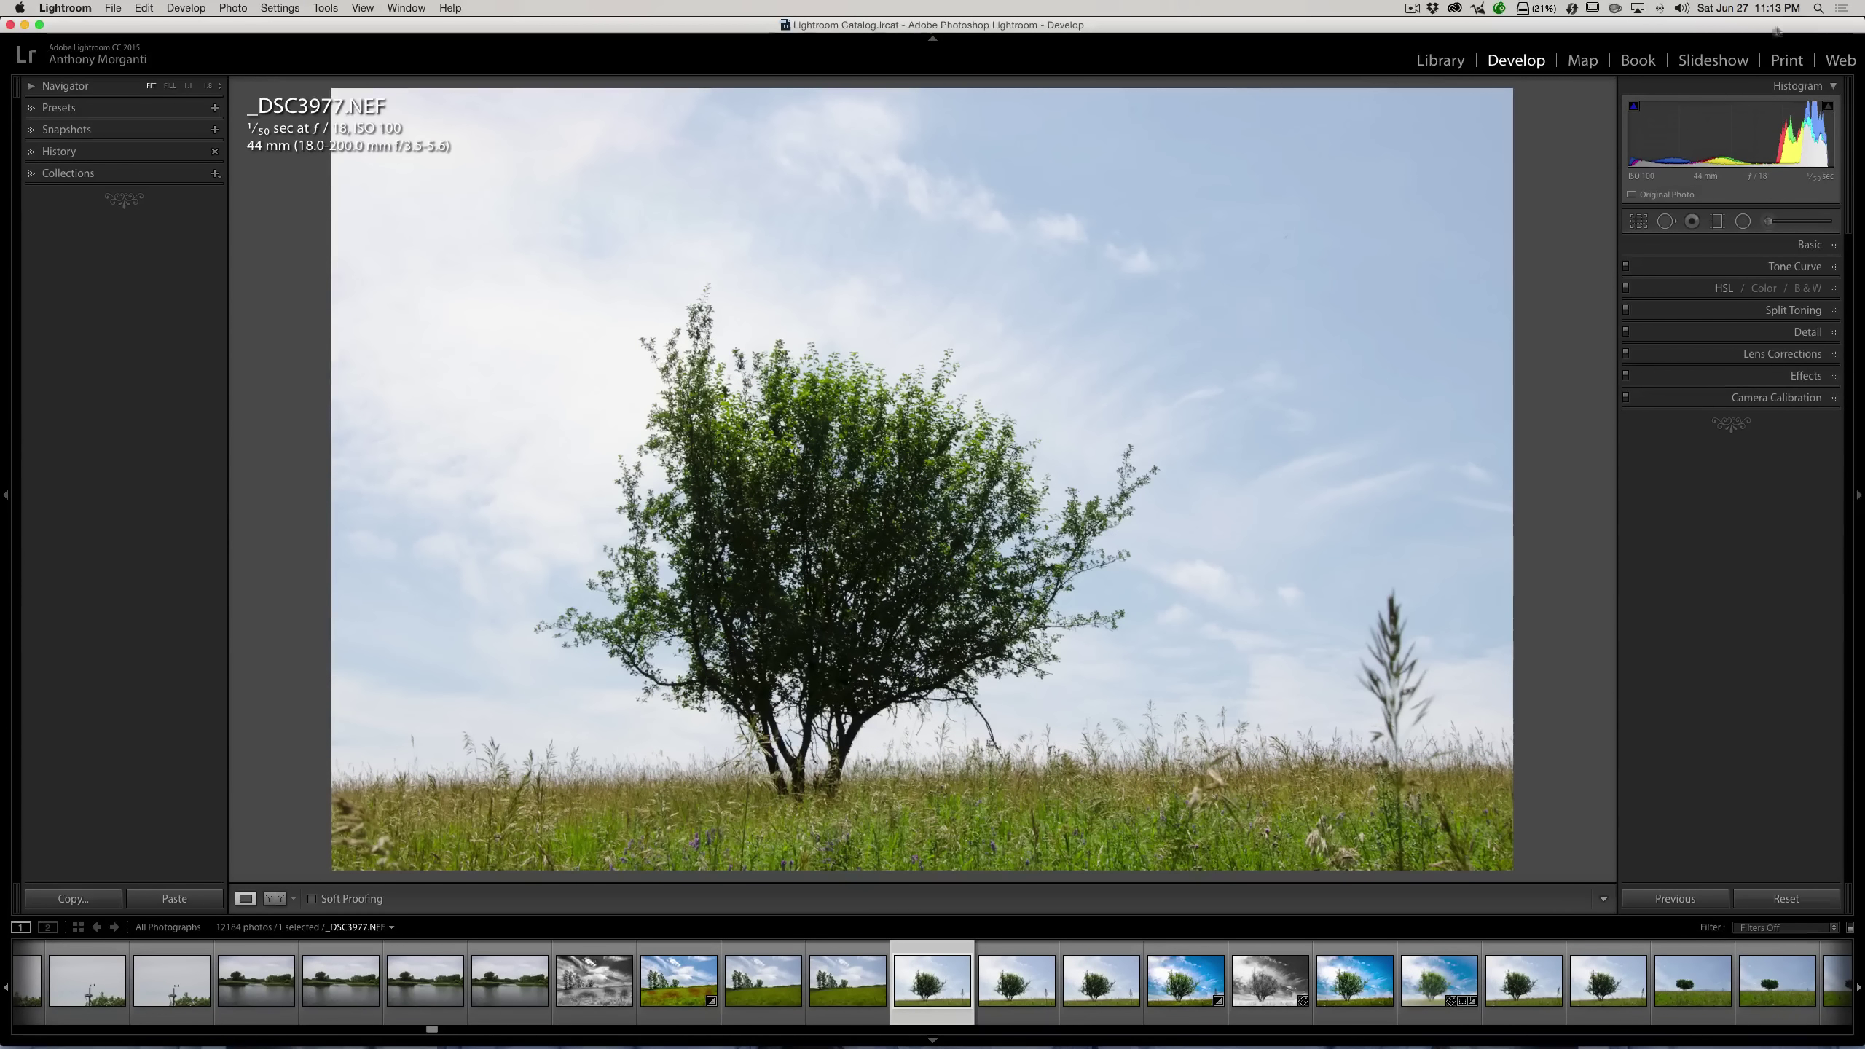
# Check the sync status of Lightroom Catalog Backup in SyncTime while Lightroom is open, and close the SyncTime window.
pyautogui.click(1571, 8)
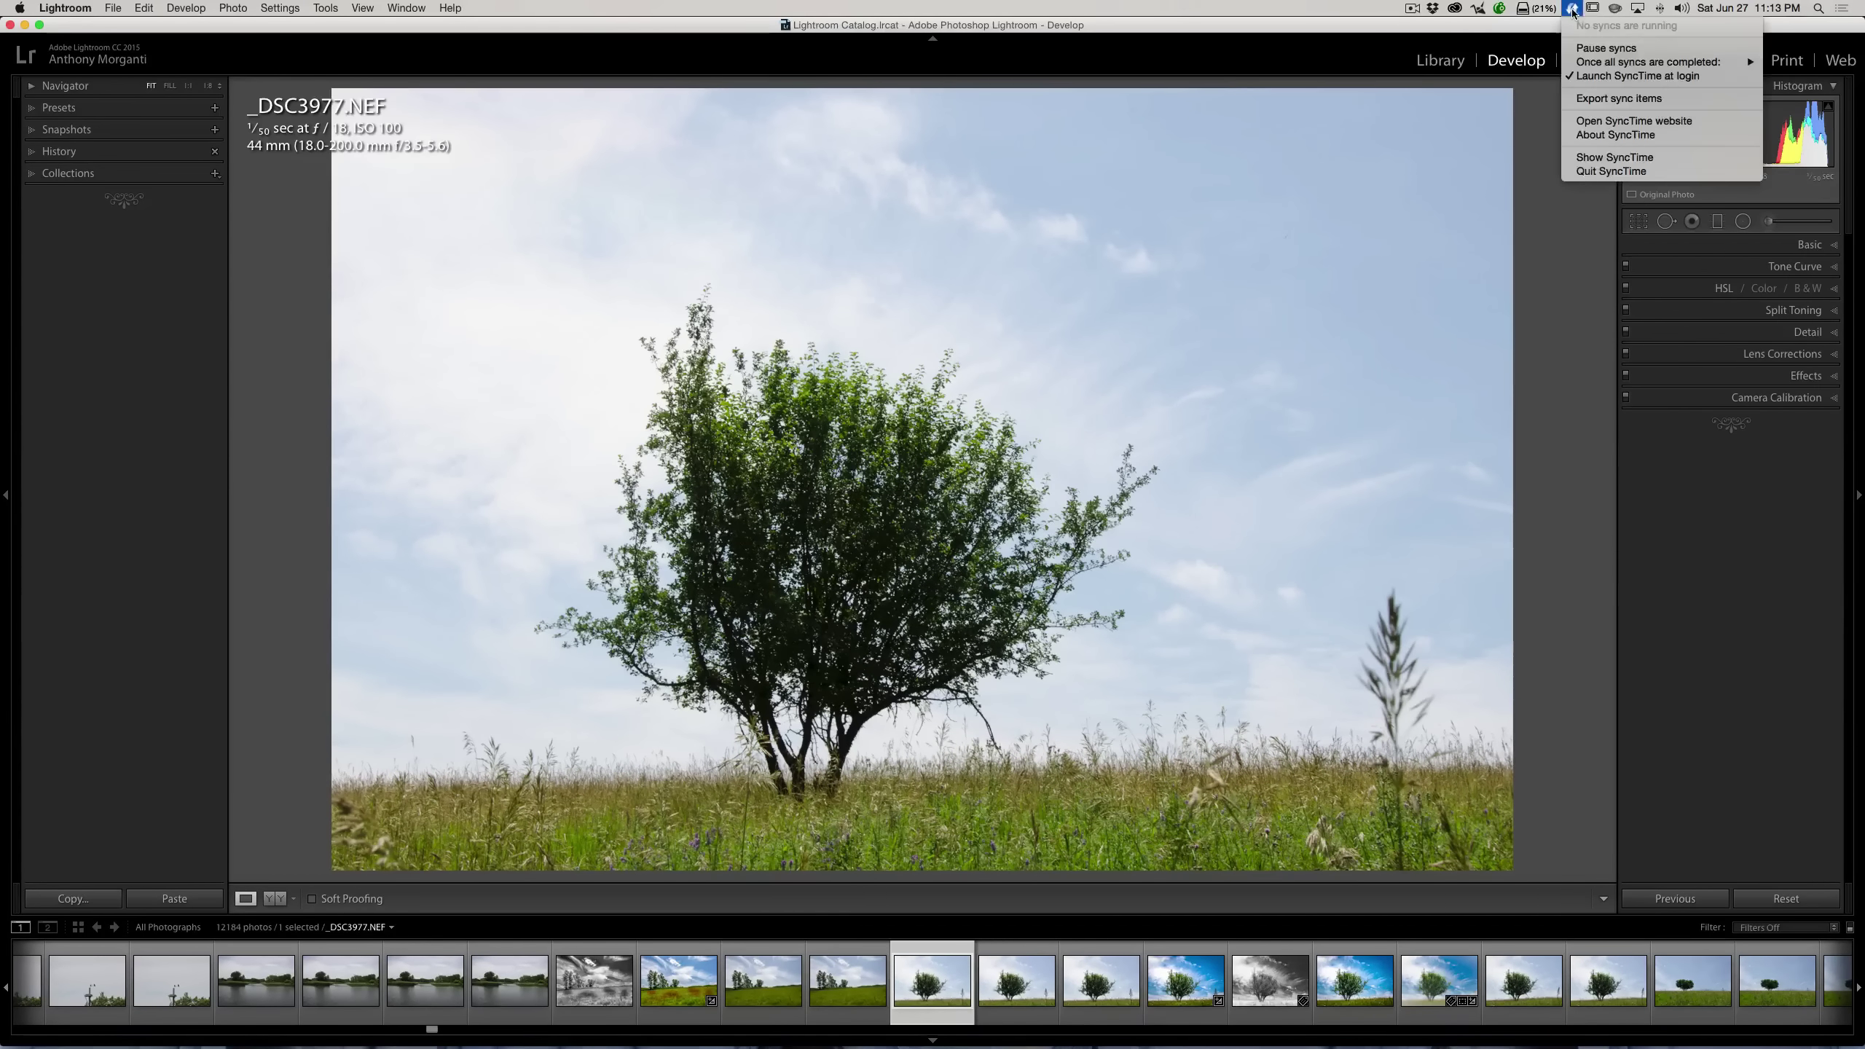
pyautogui.click(1596, 157)
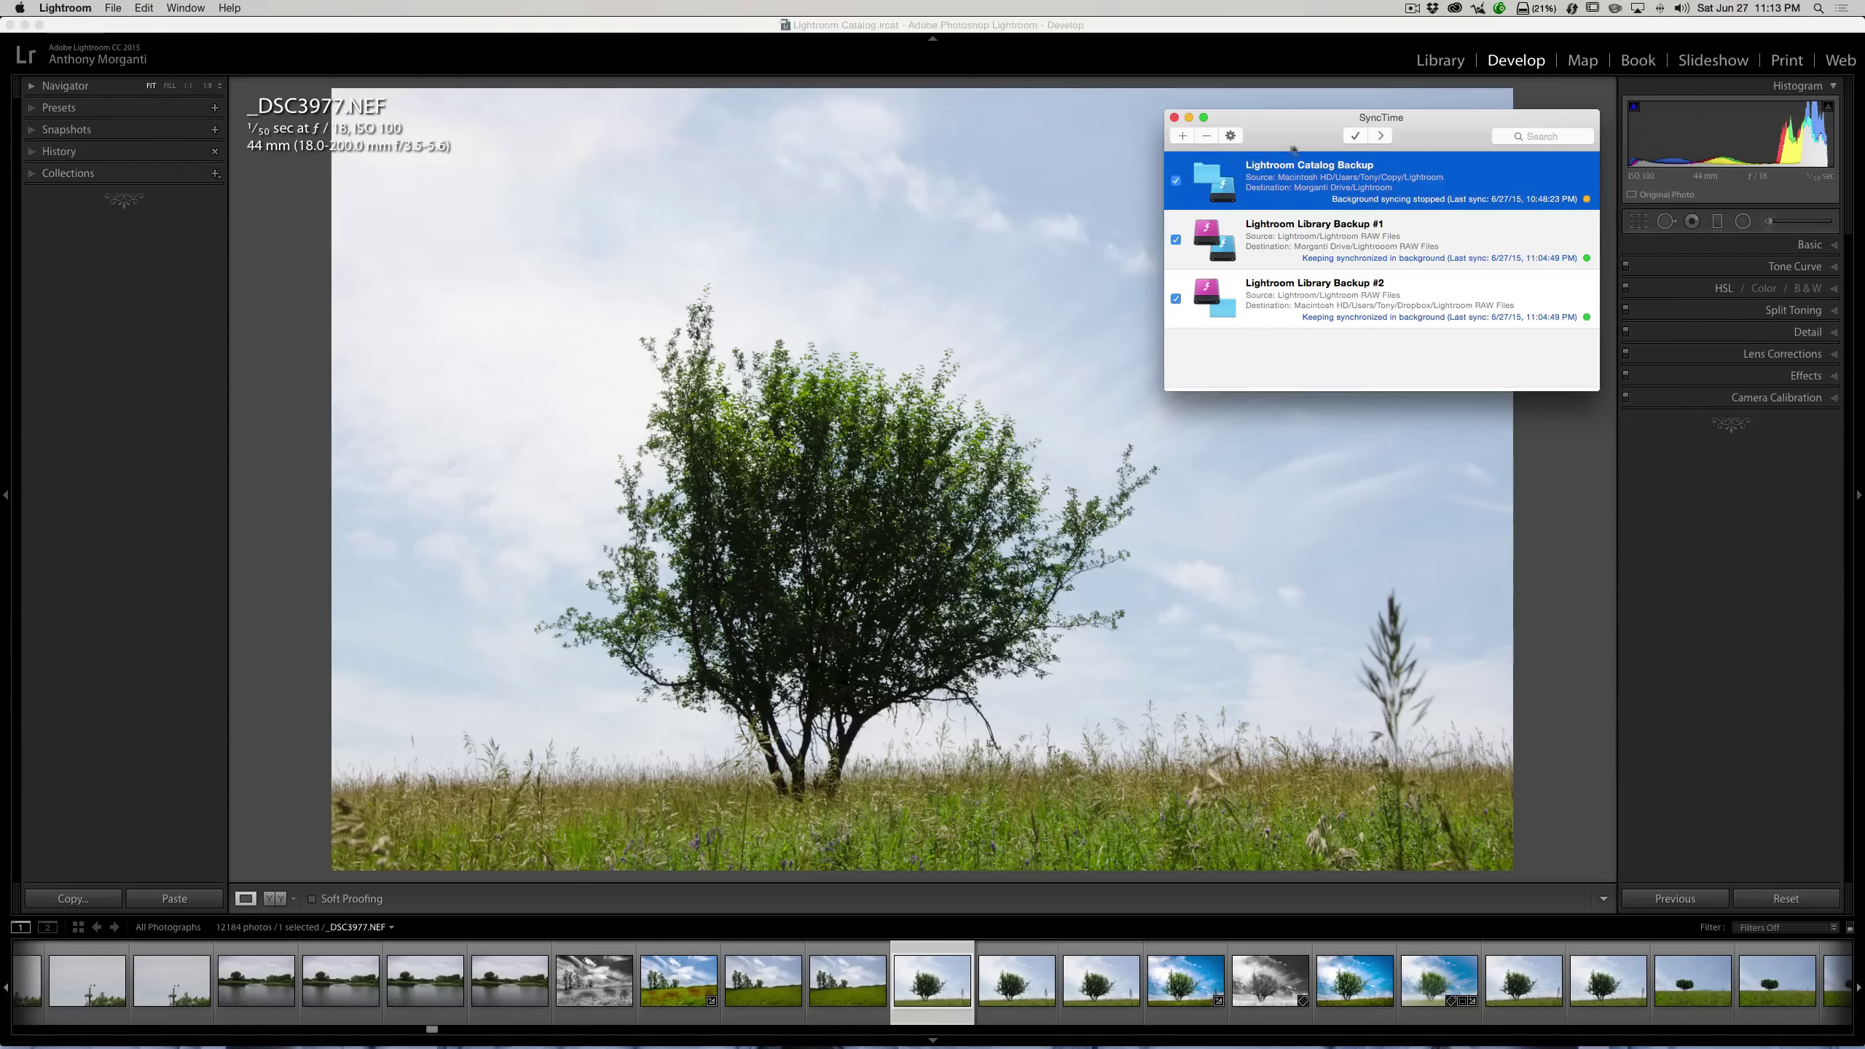
pyautogui.click(1175, 117)
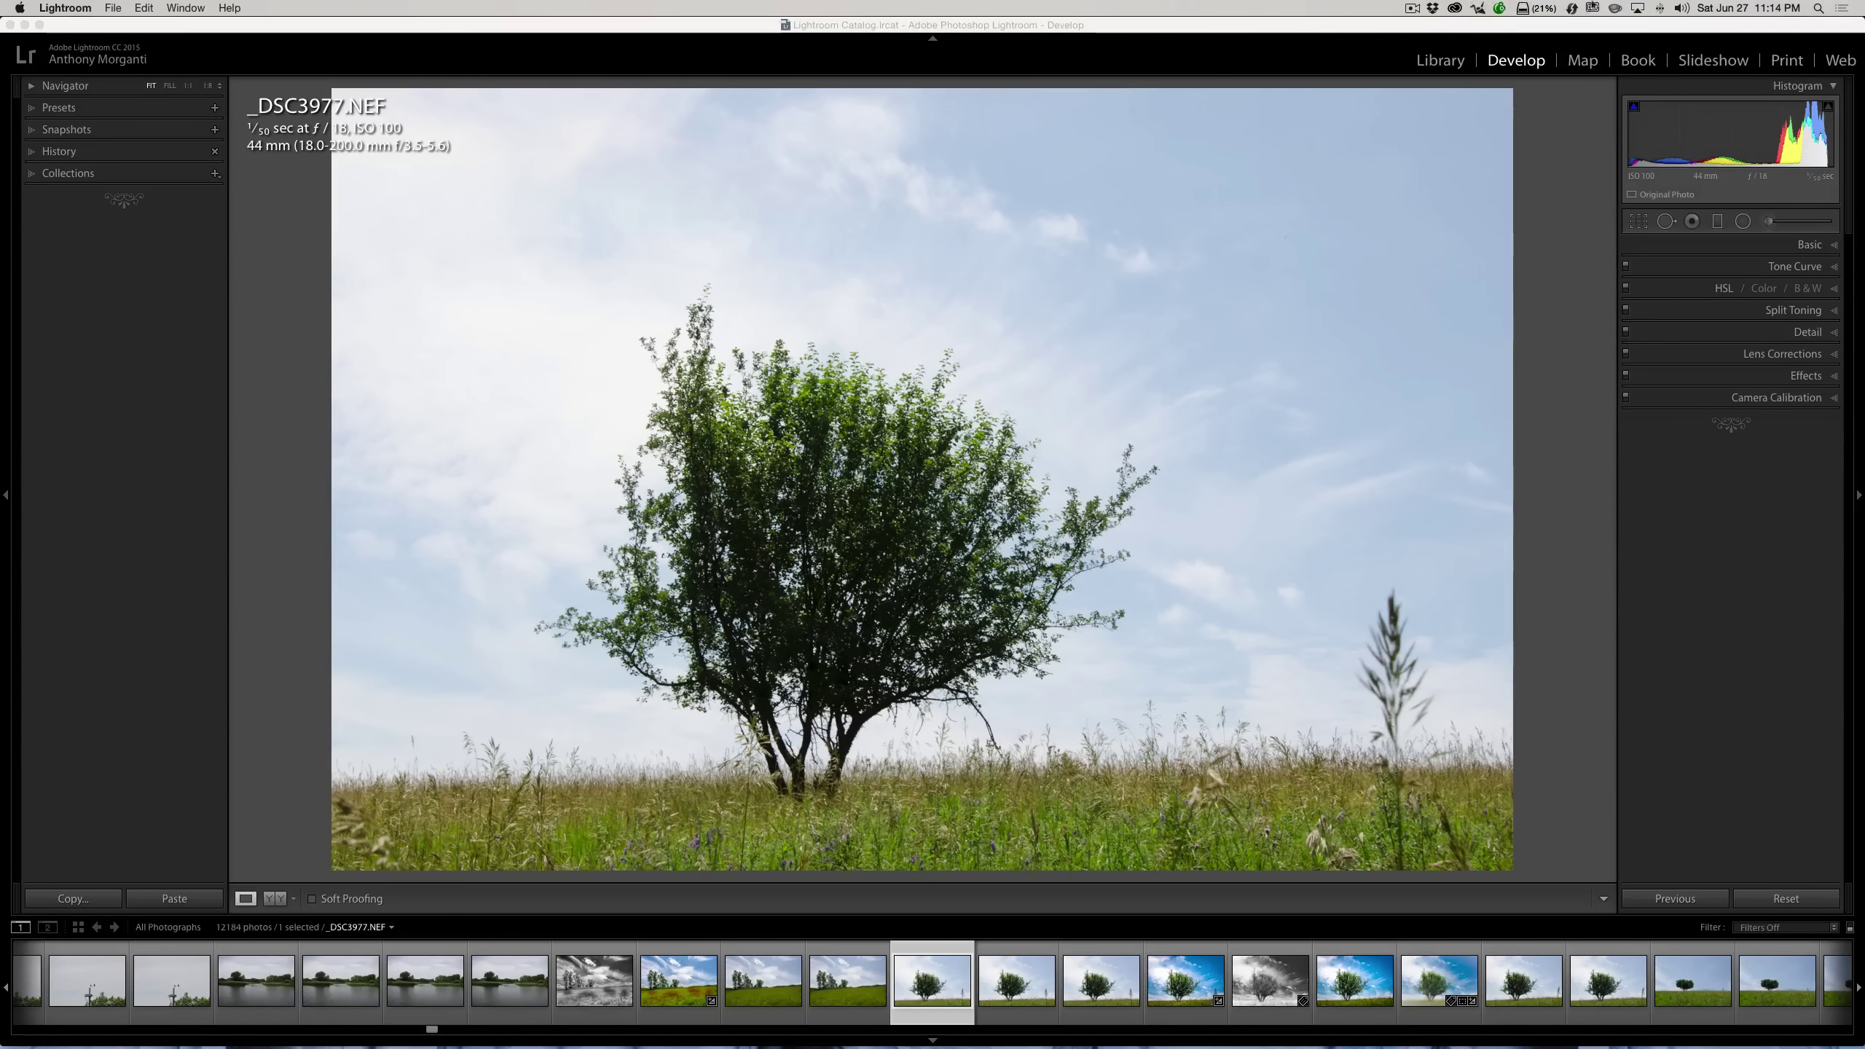
# Look at Copy's pause option and the sync actions available for Lightroom Catalog Backup in SyncTime, leaving both without changes.
pyautogui.click(1476, 8)
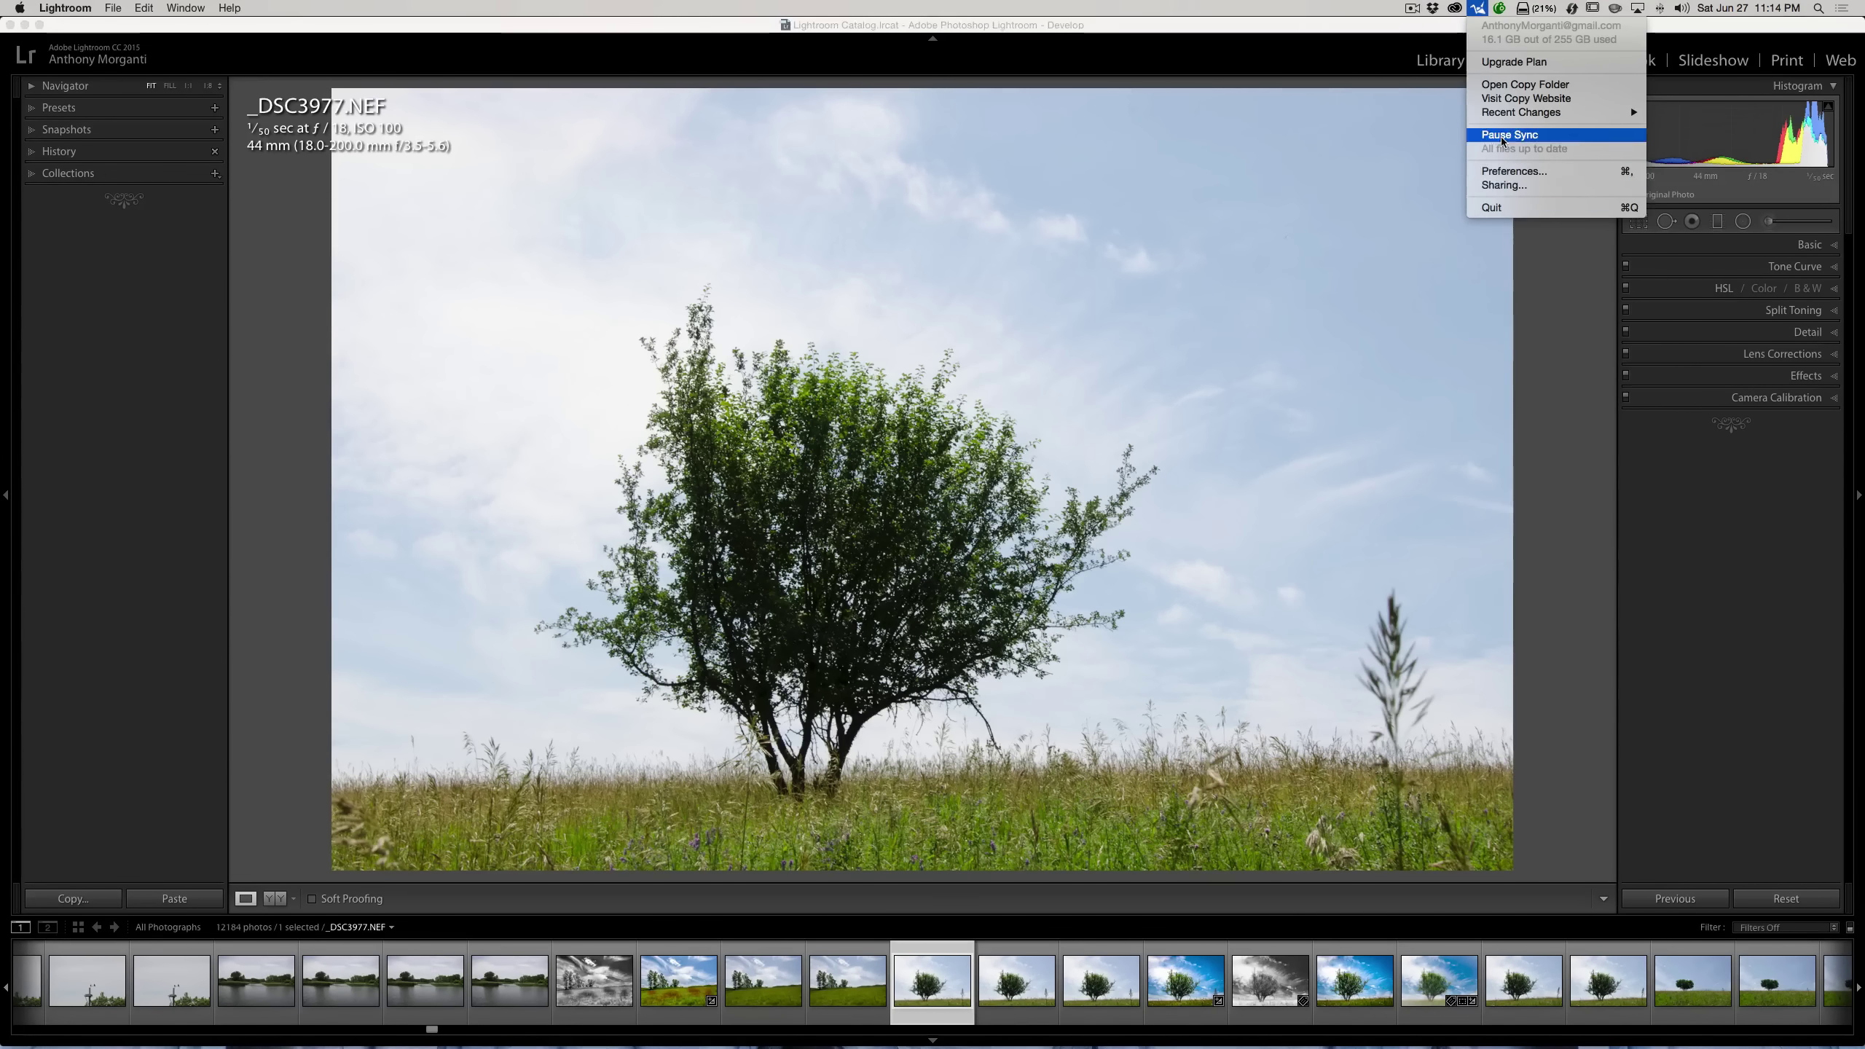
pyautogui.moveTo(1569, 8)
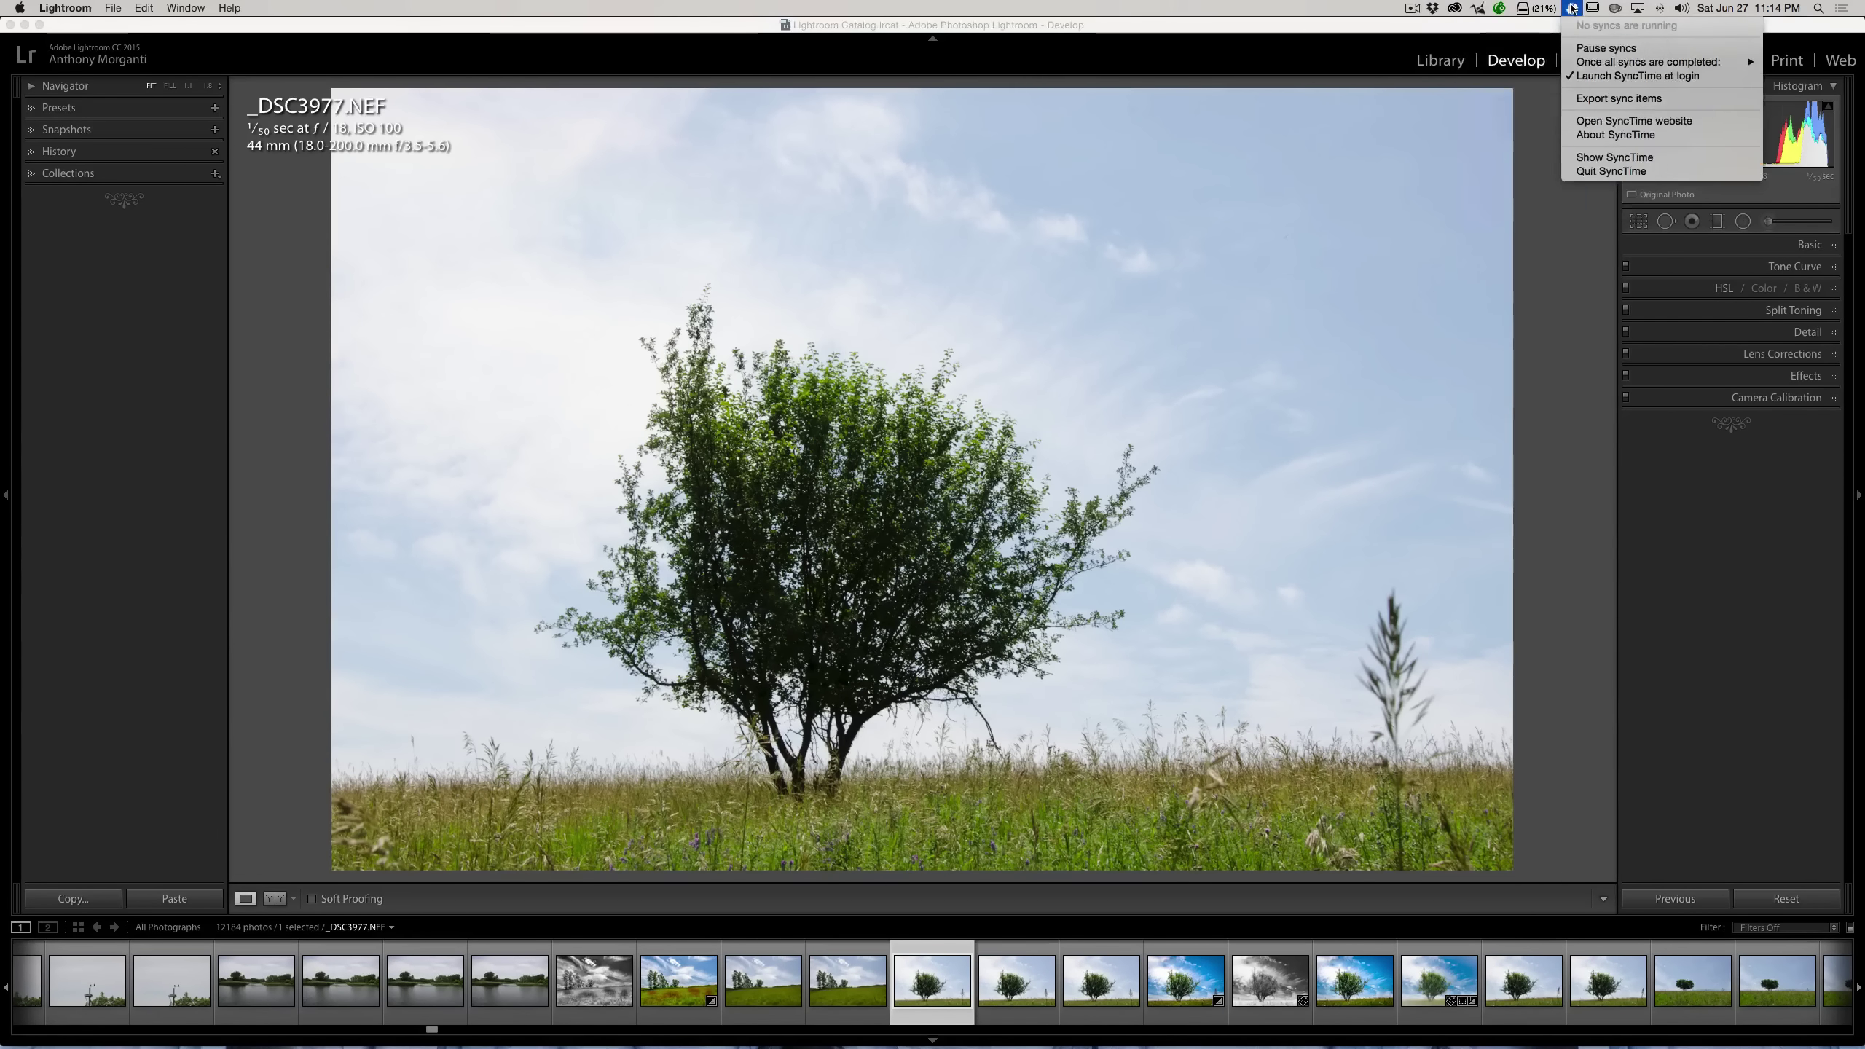
pyautogui.click(1585, 161)
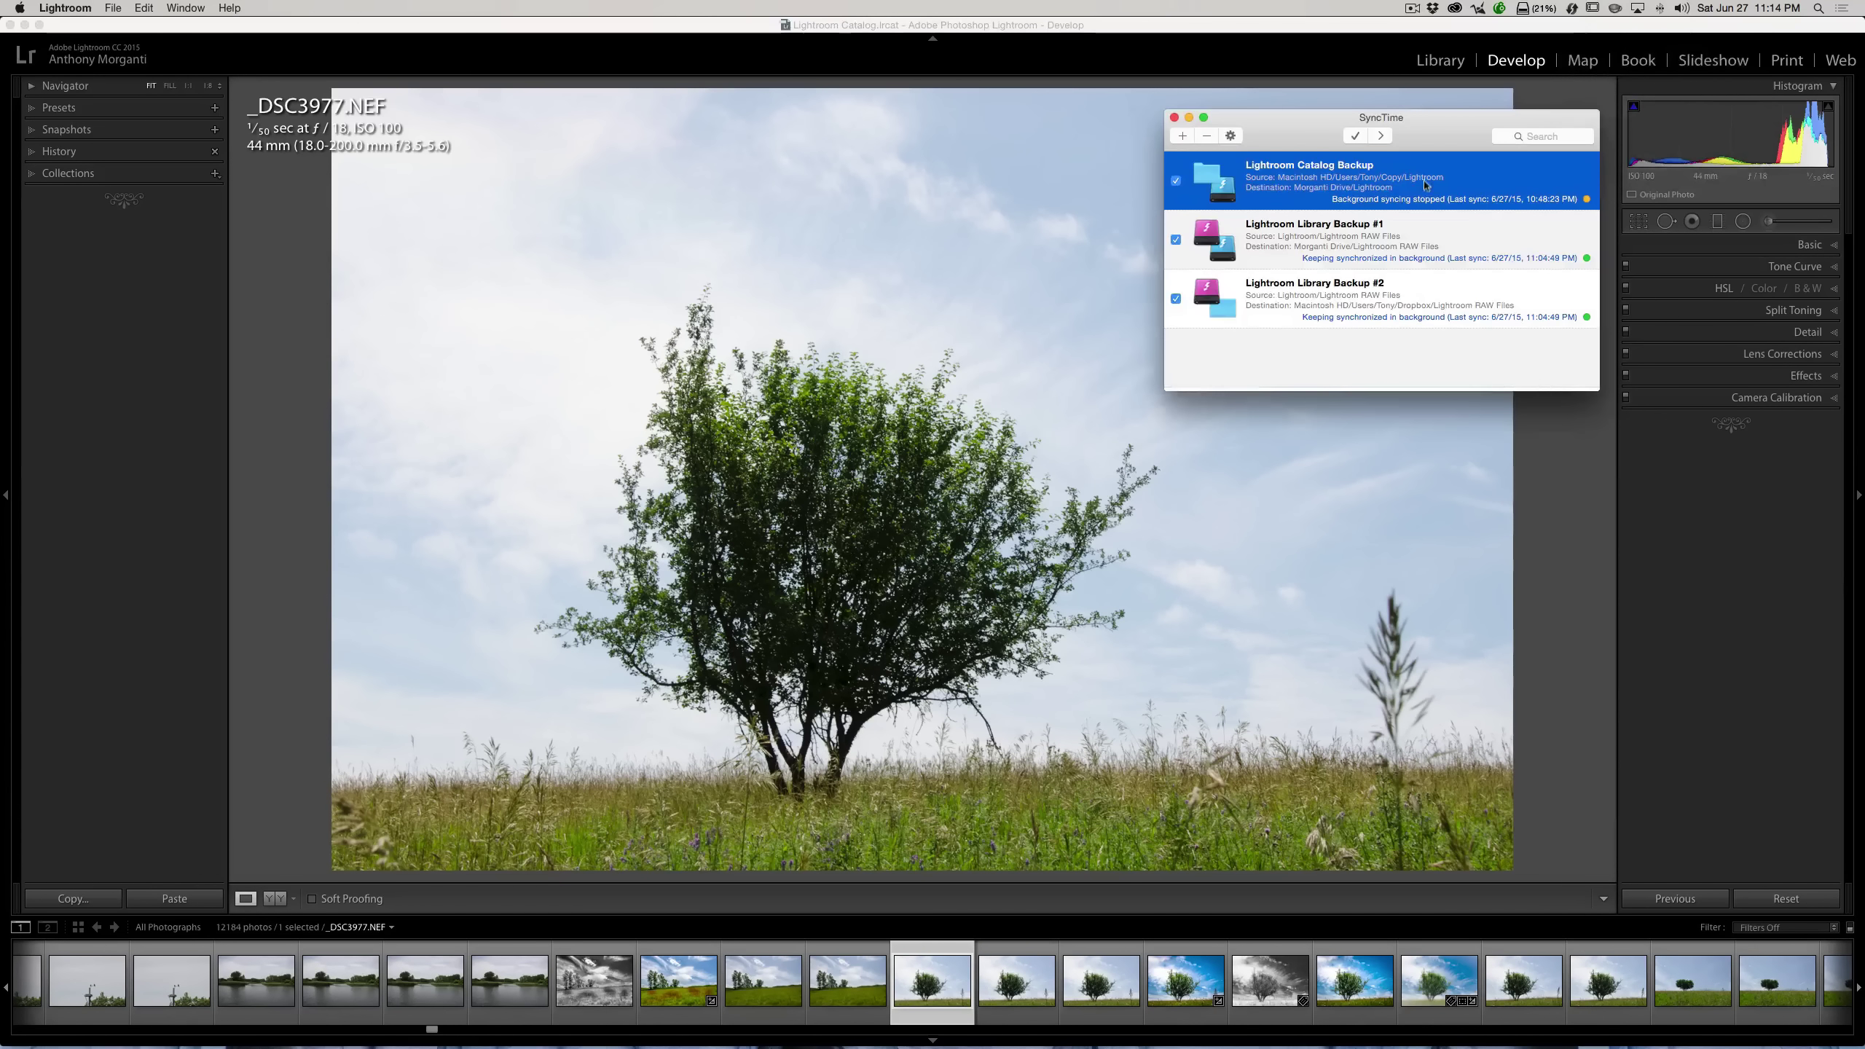
pyautogui.rightClick(1425, 172)
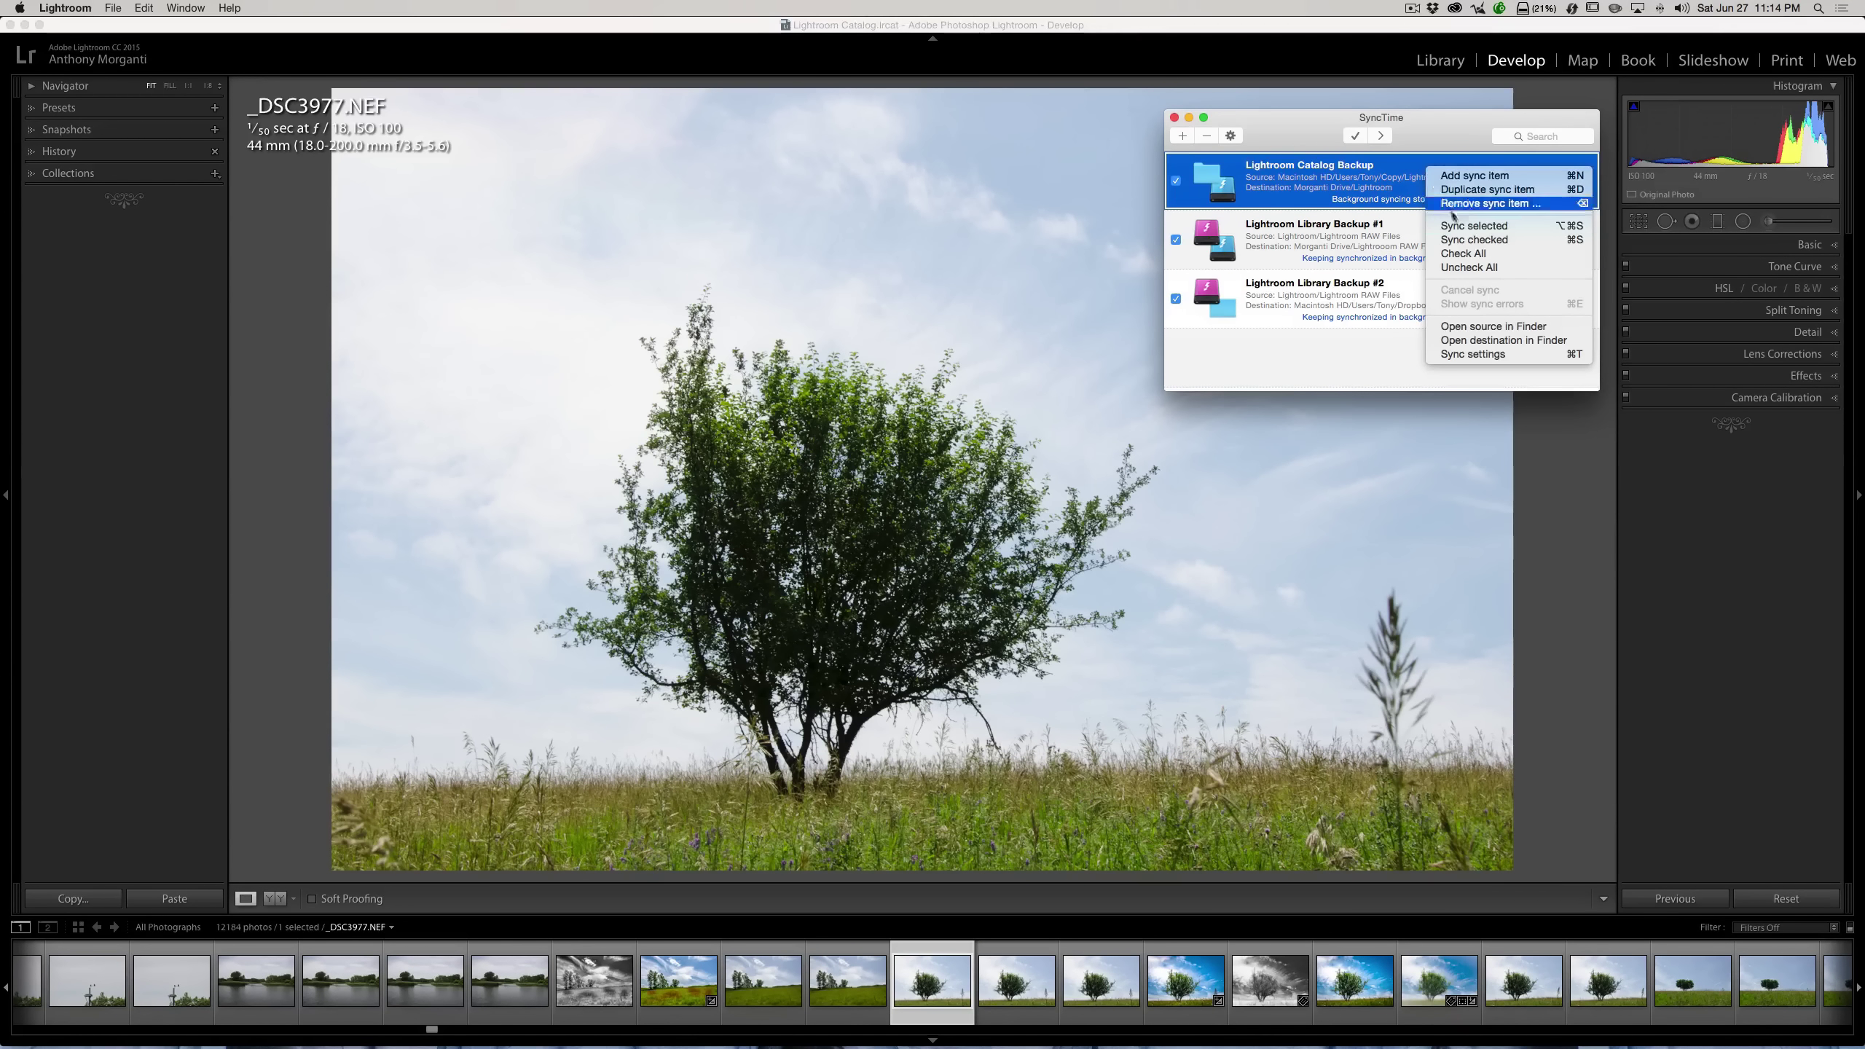
pyautogui.click(1412, 173)
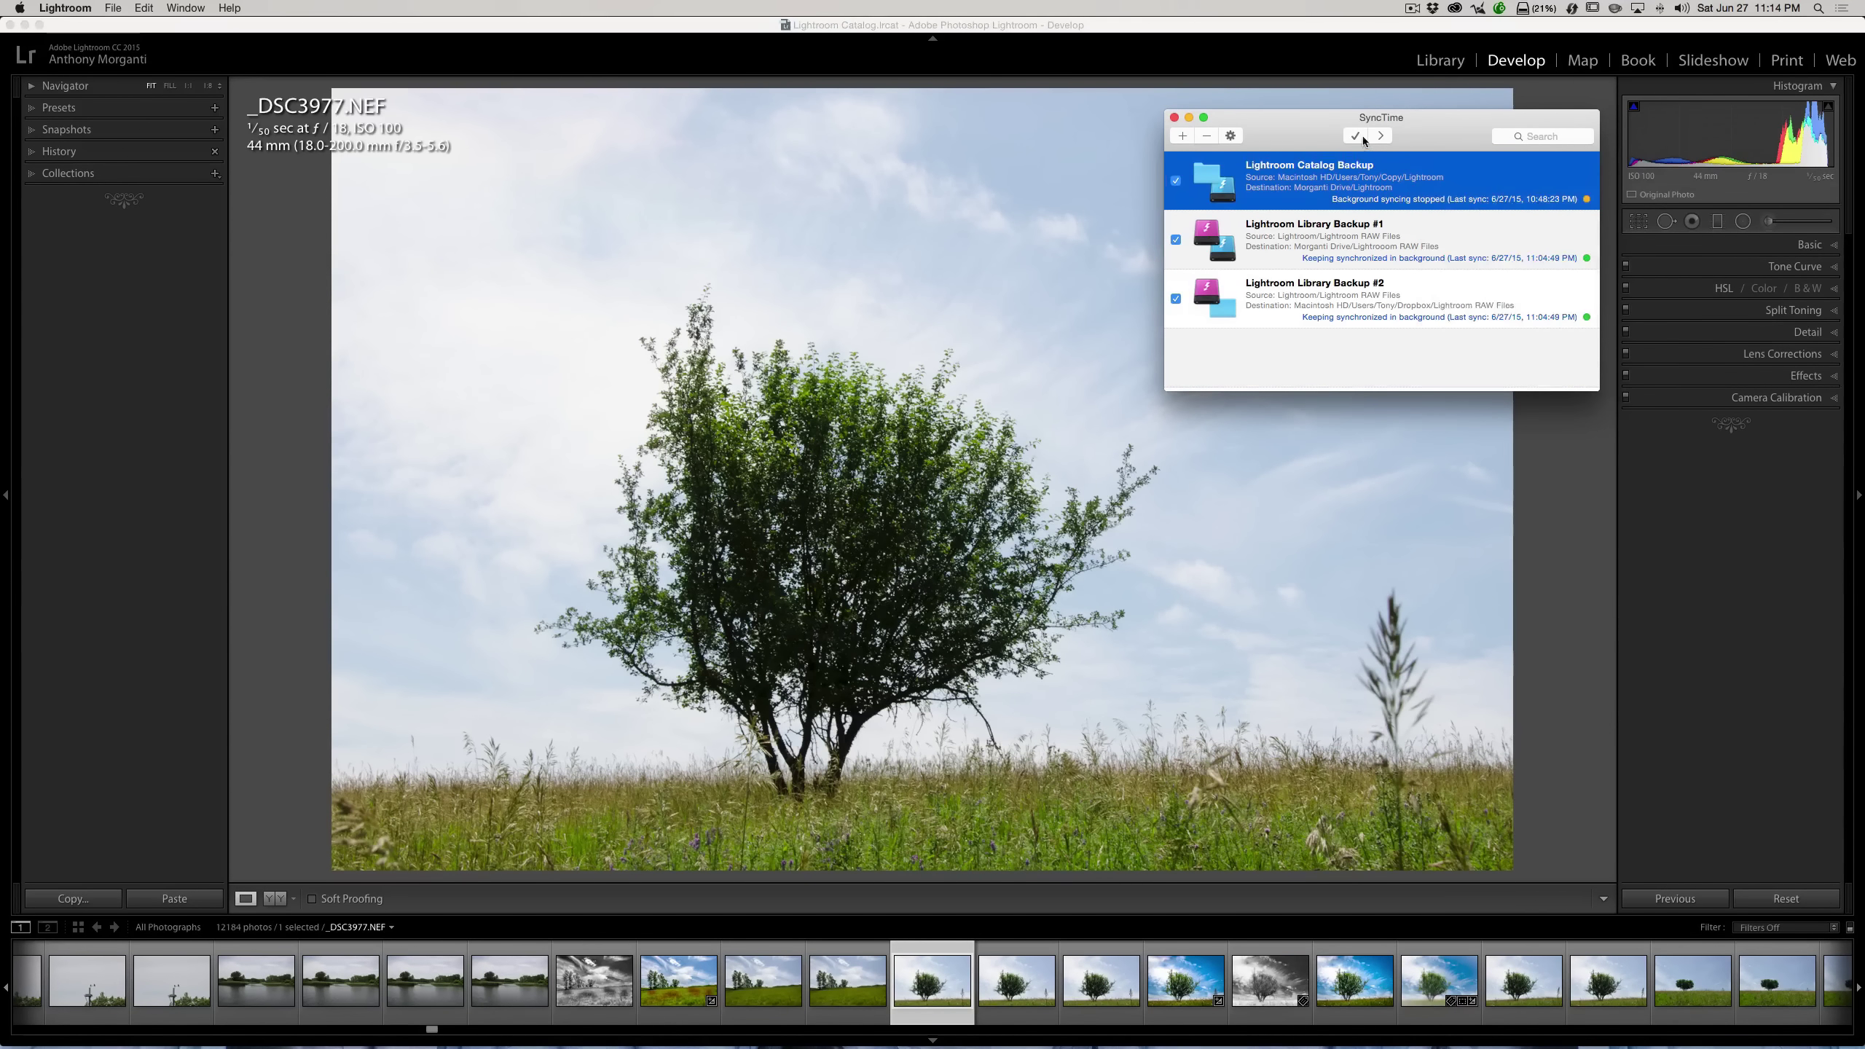
pyautogui.click(1173, 117)
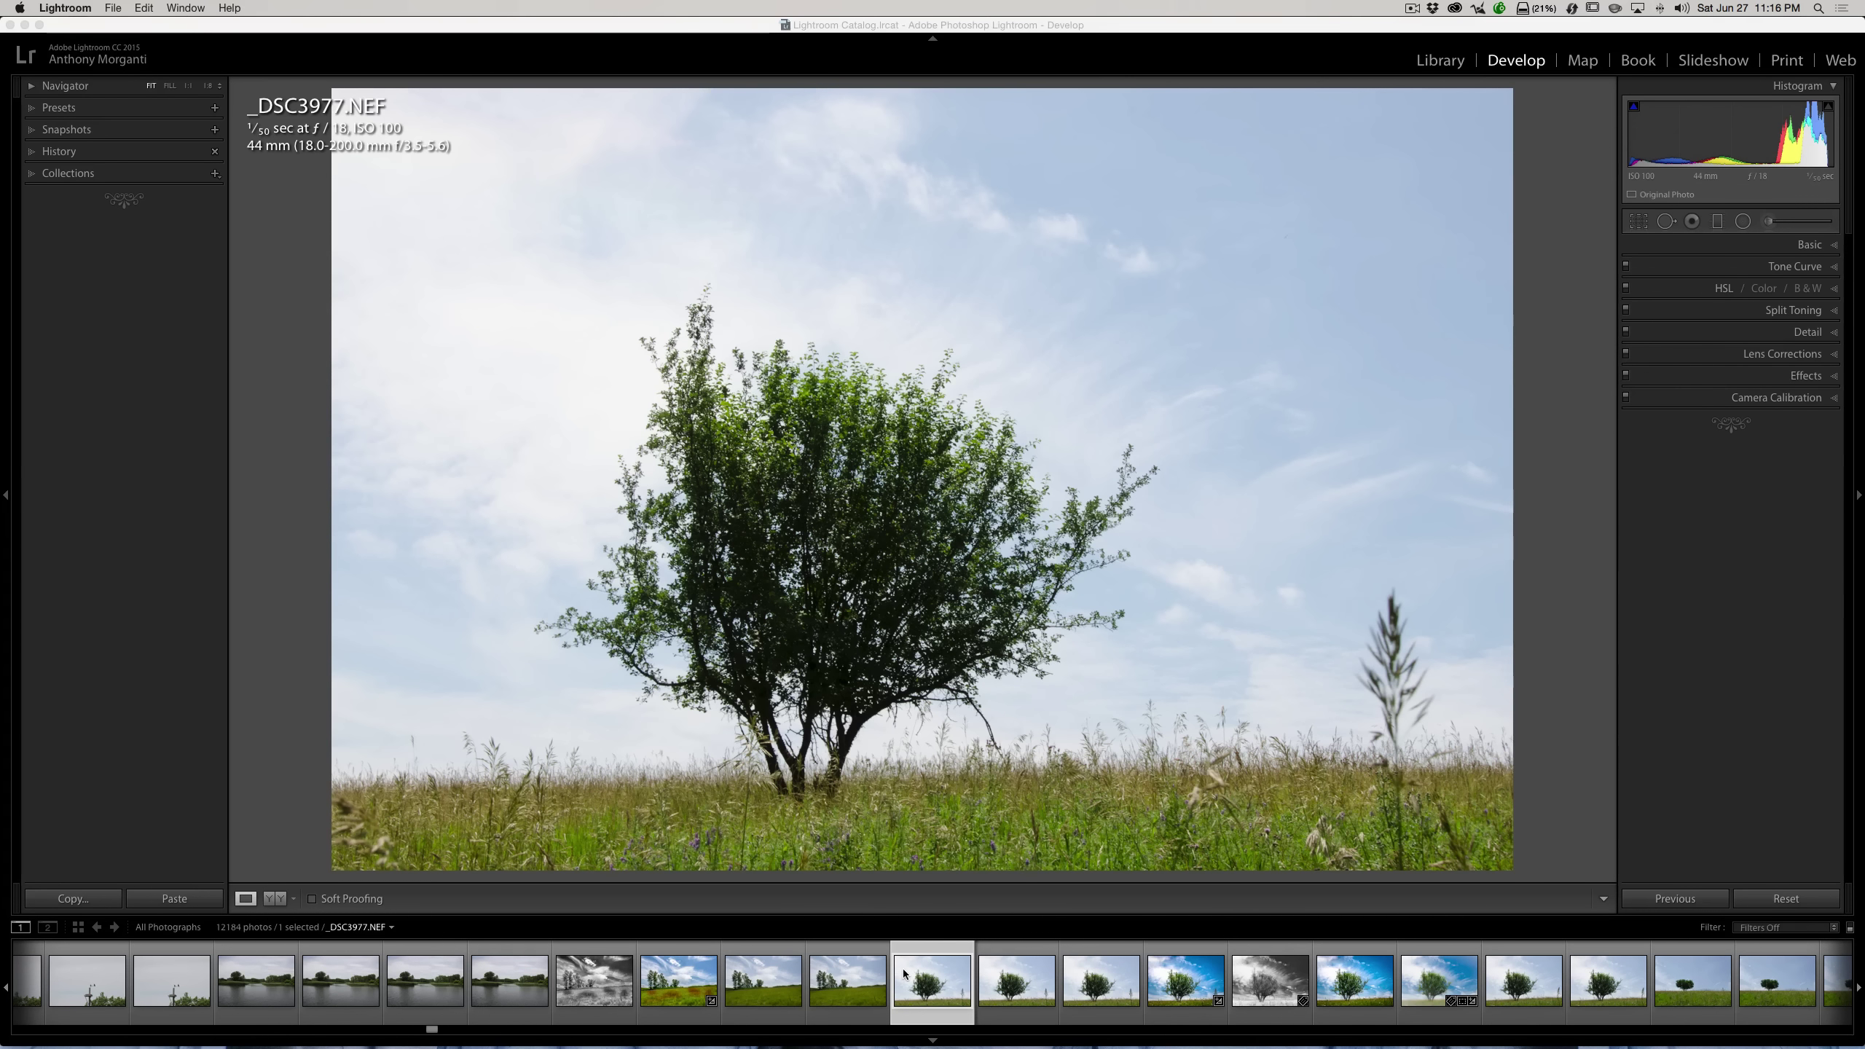
# Create a collection named Test that includes the selected photo _DSC3977.NEF, and expand the list of collections.
pyautogui.click(215, 173)
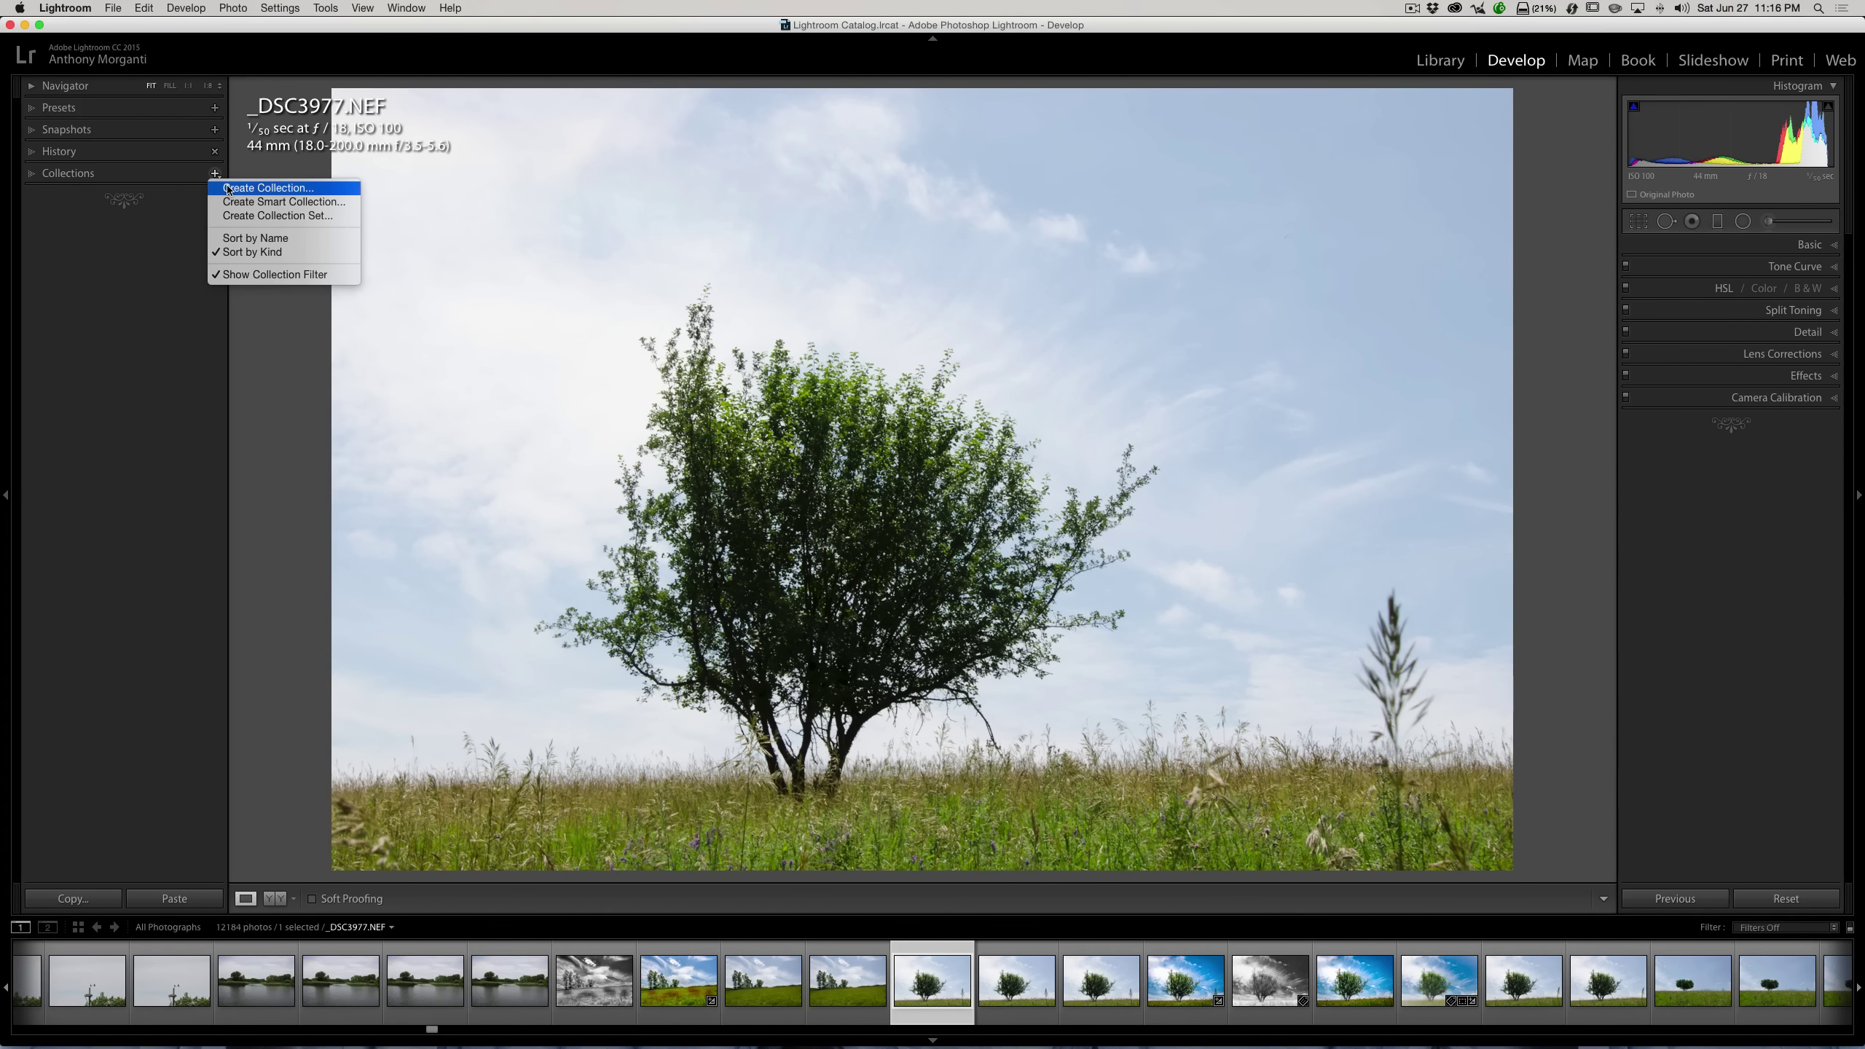
pyautogui.click(227, 189)
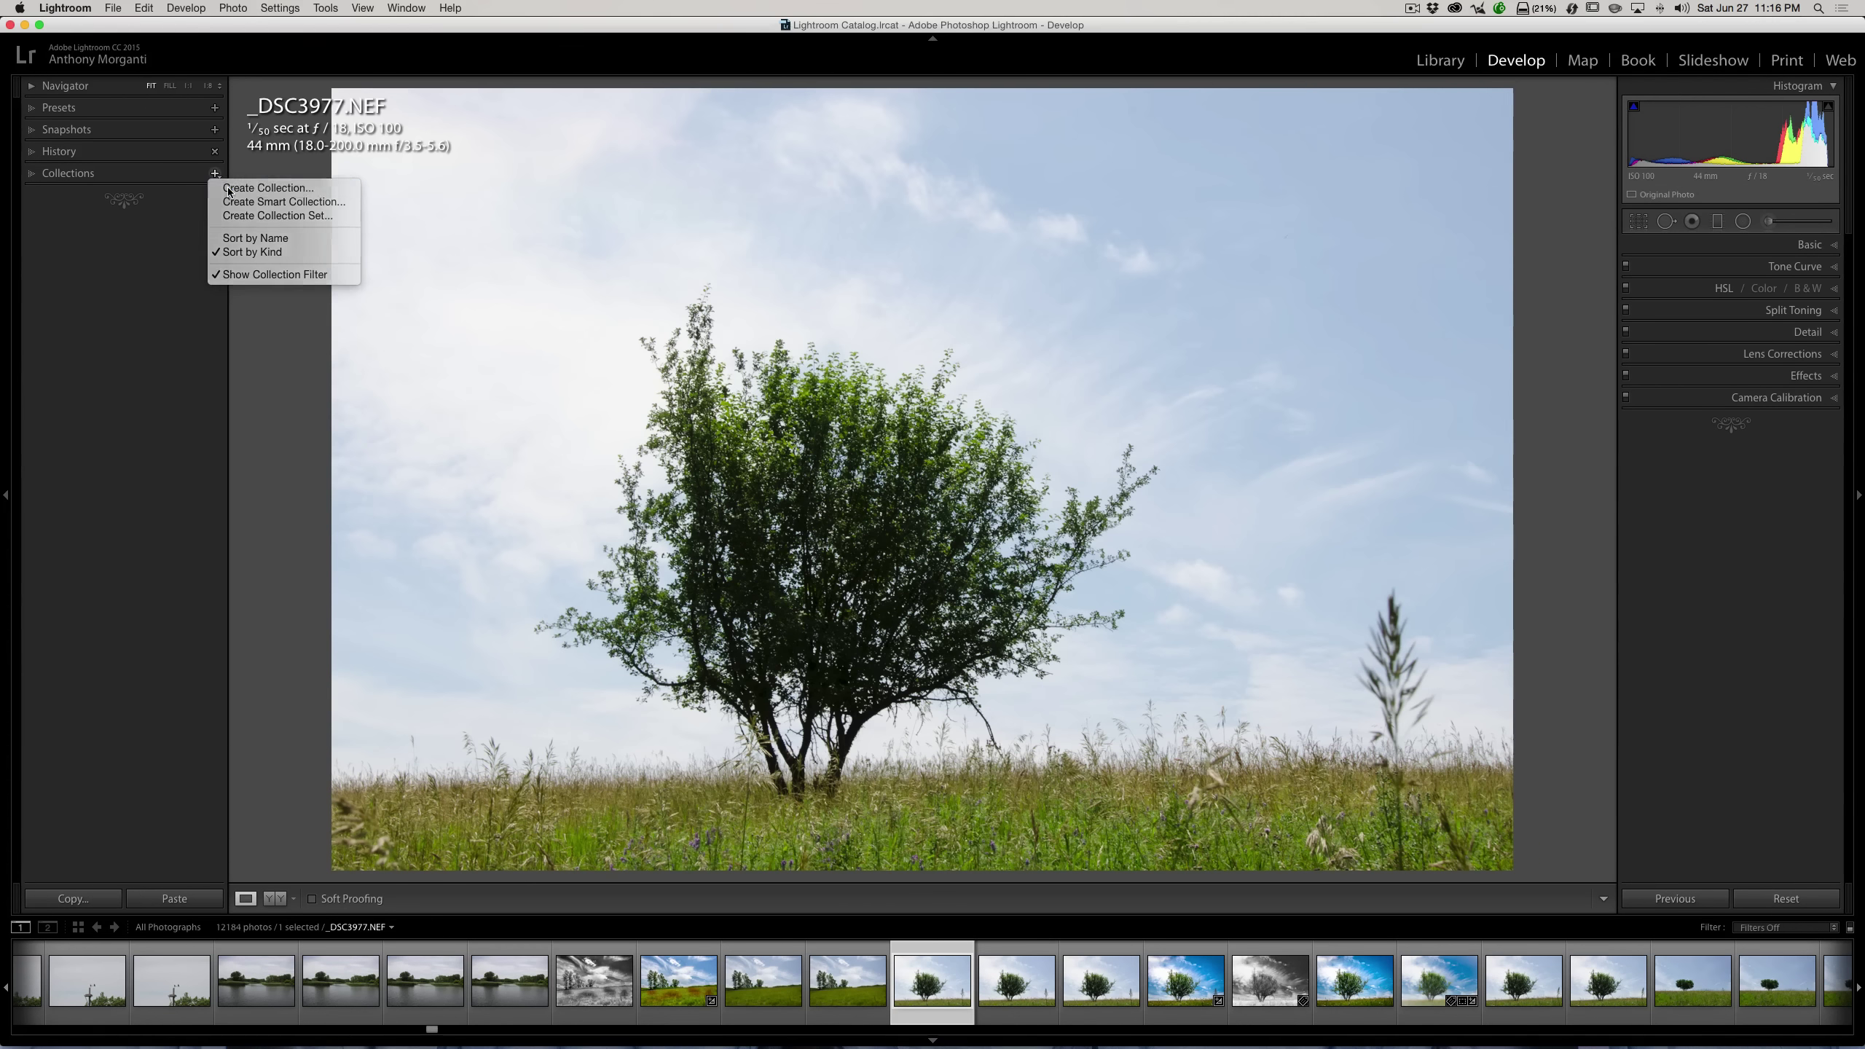
pyautogui.write('Test')
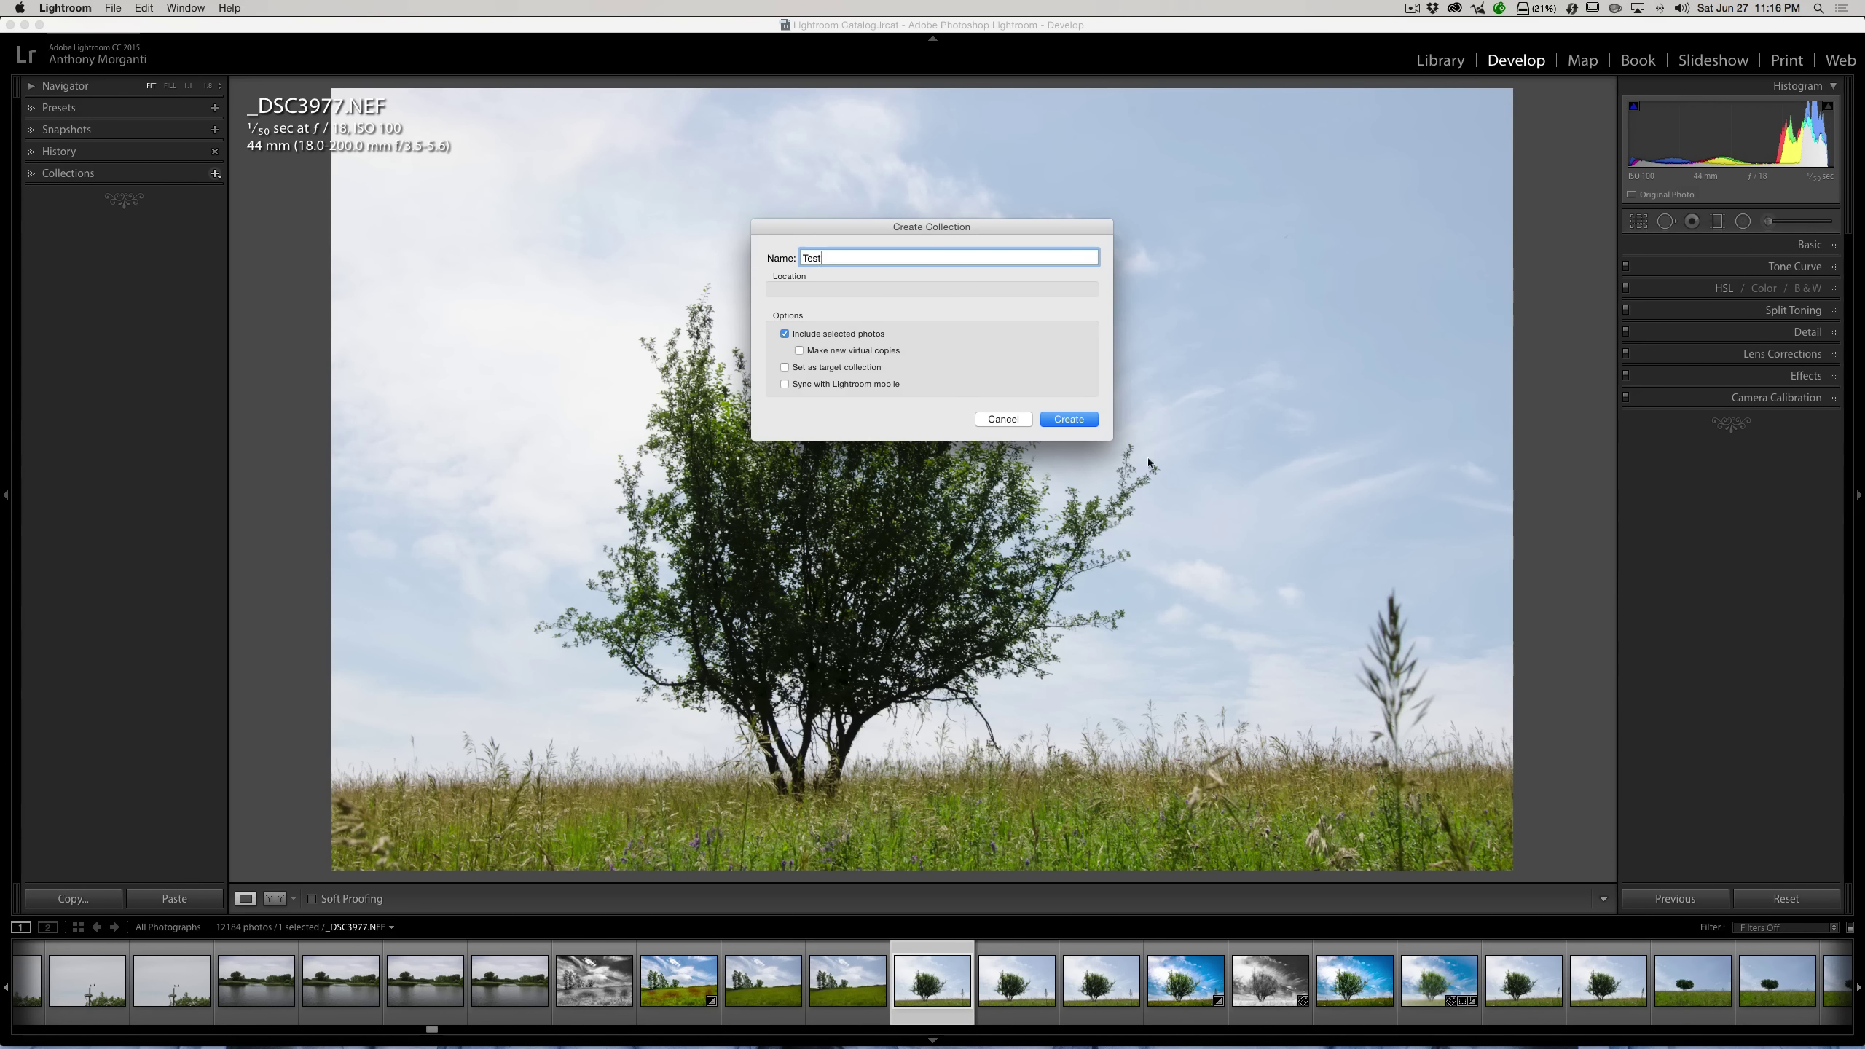
pyautogui.click(1069, 421)
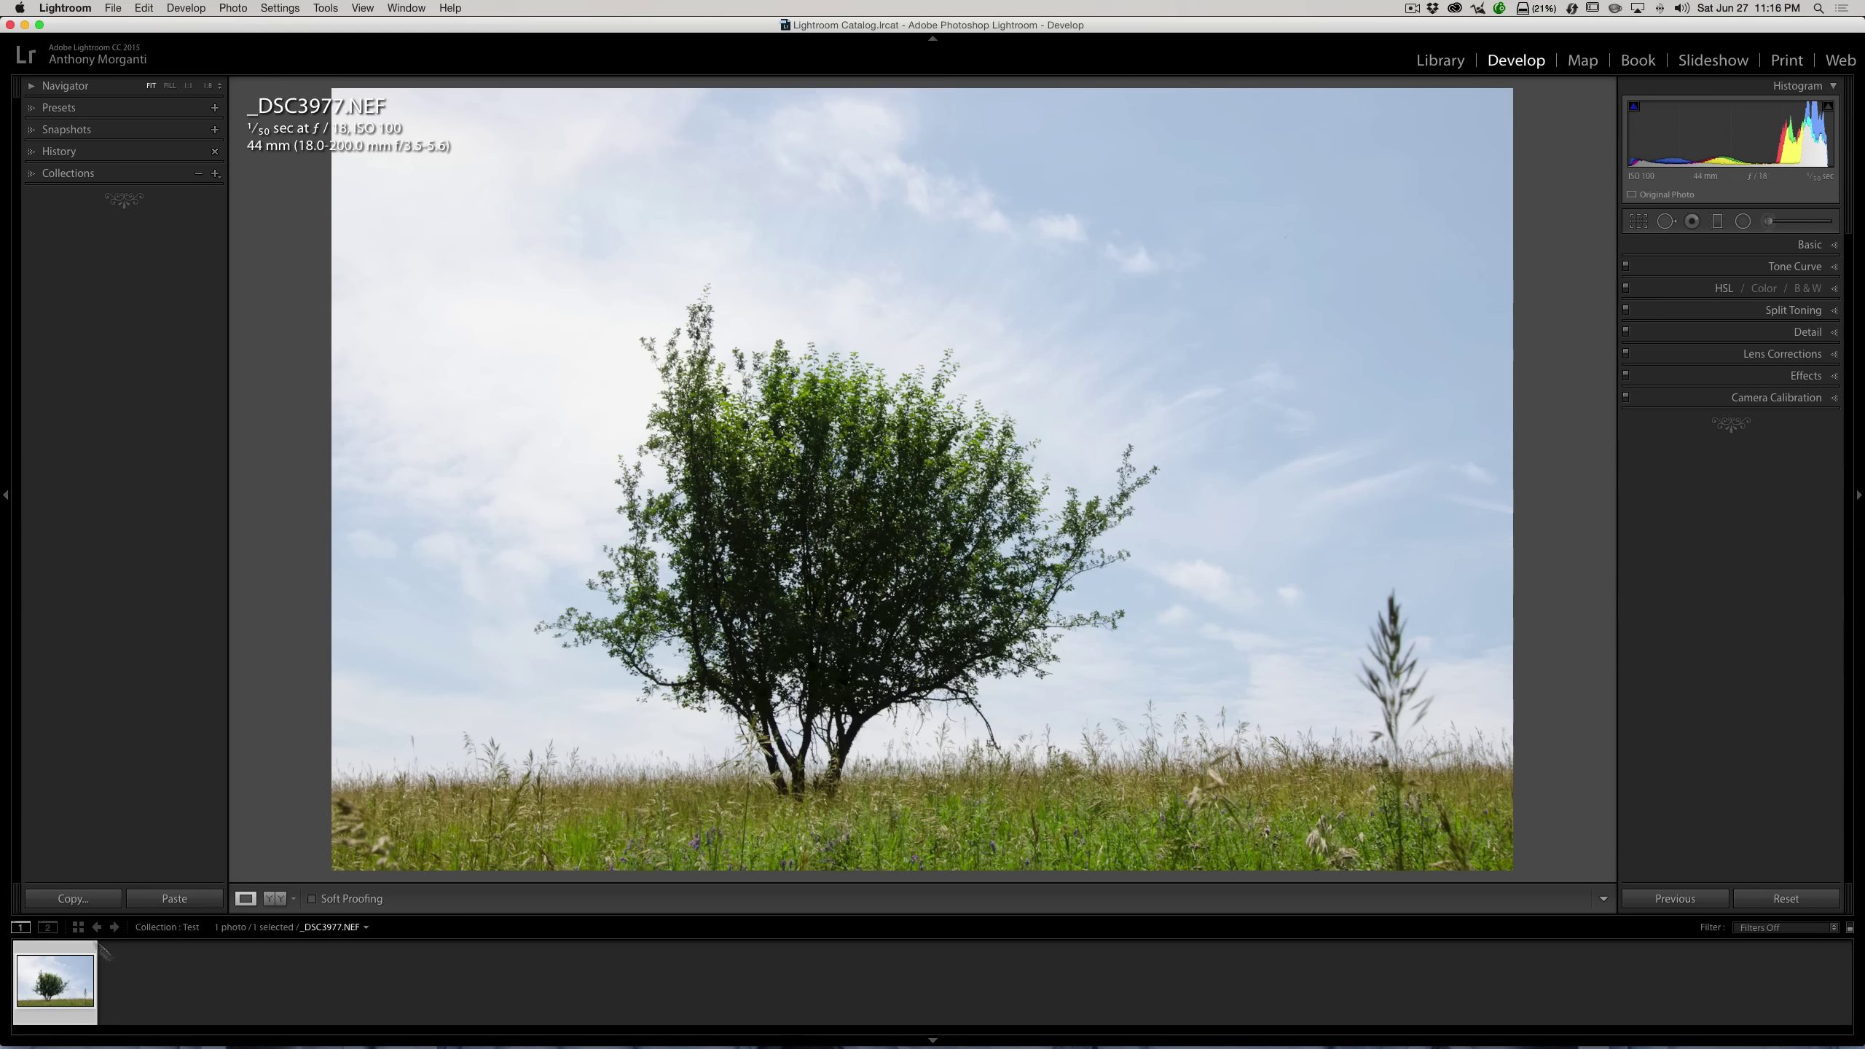
pyautogui.click(33, 175)
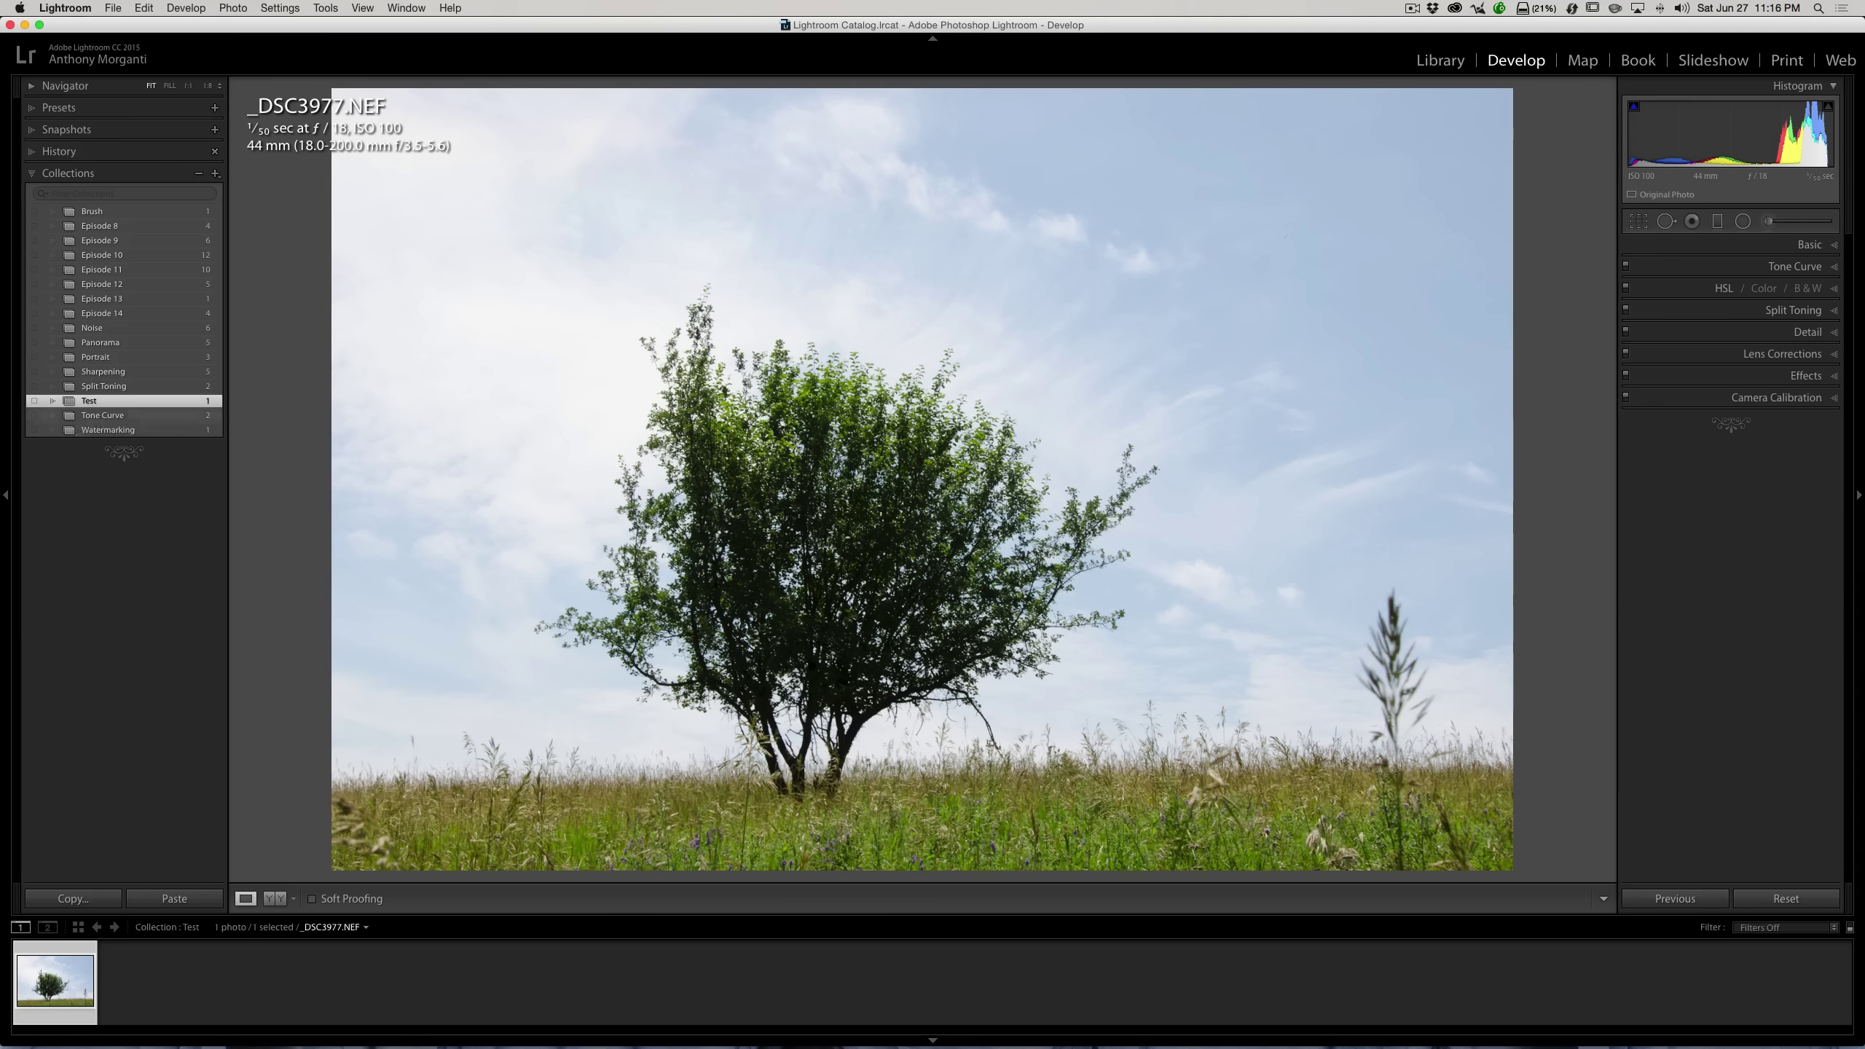
# Set the photo's basic adjustments to Highlights -100, Shadows +42, Clarity +35 and Vibrance +20.
pyautogui.click(1811, 245)
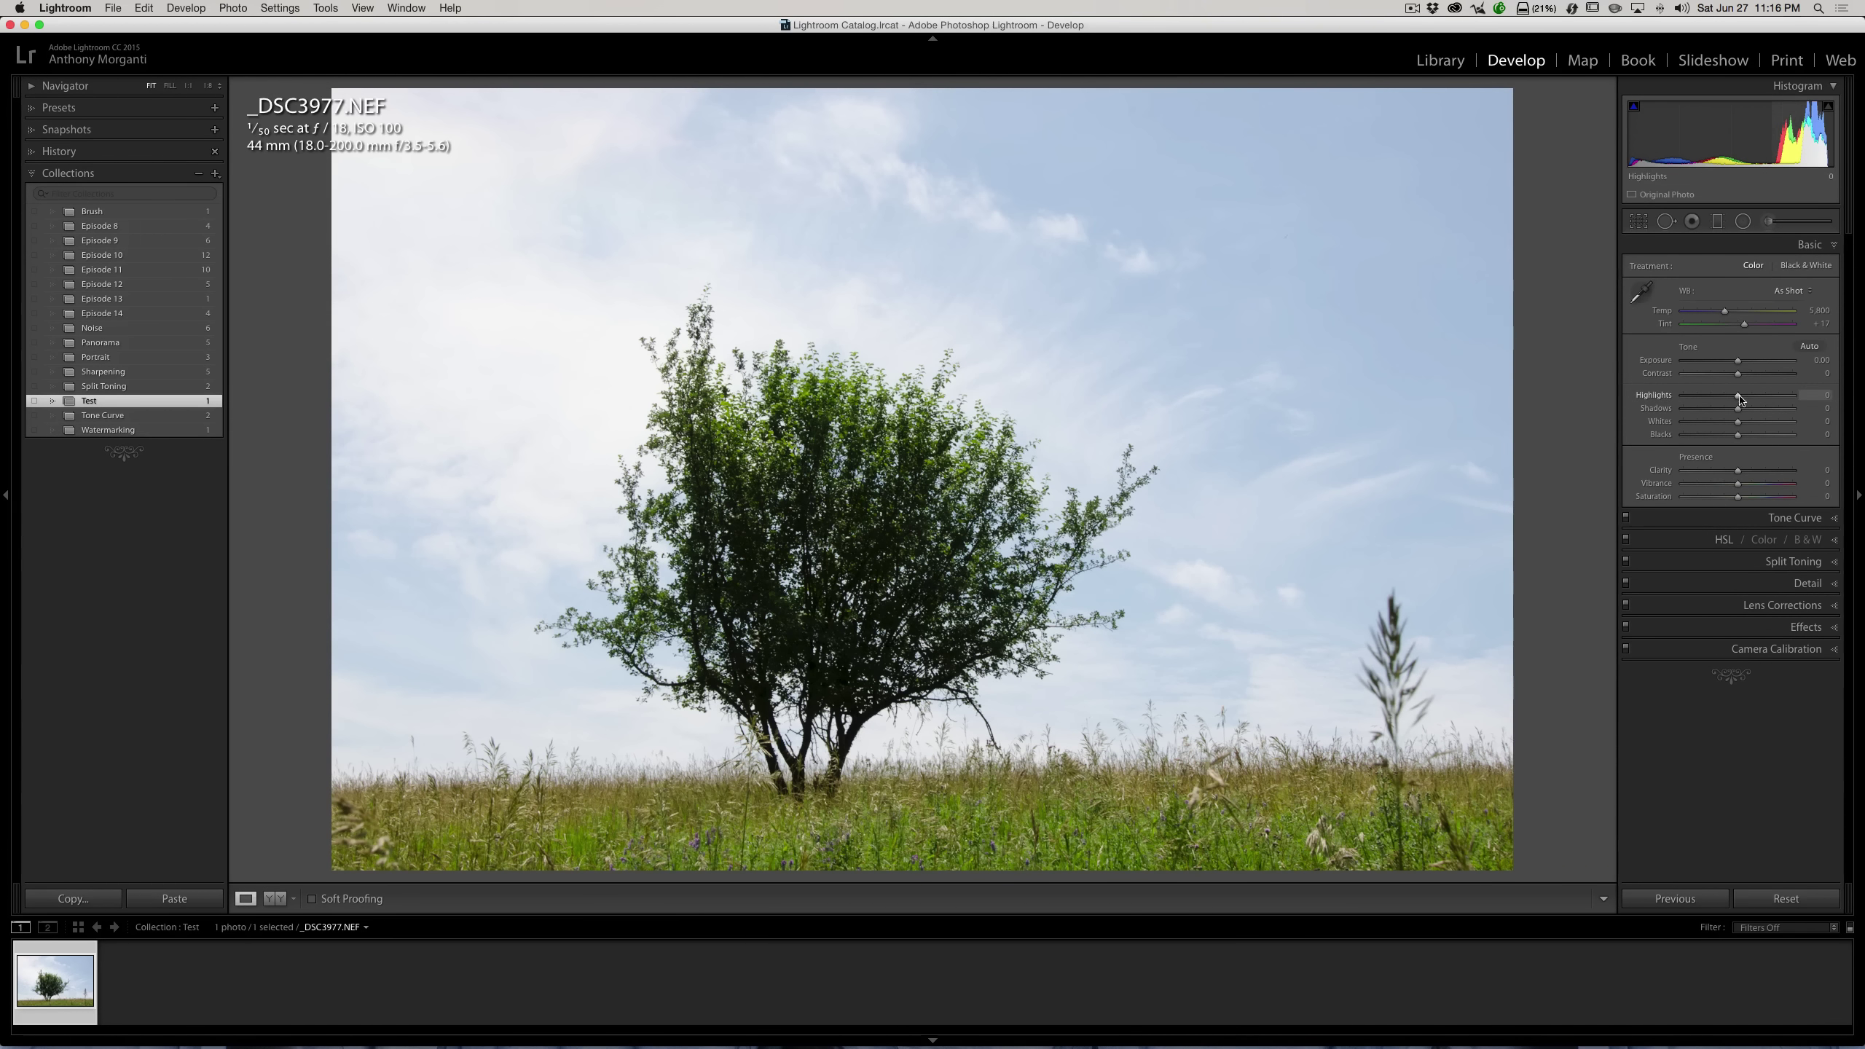
pyautogui.moveTo(1740, 398)
pyautogui.mouseDown()
pyautogui.moveTo(1682, 396)
pyautogui.moveTo(1762, 409)
pyautogui.mouseUp()
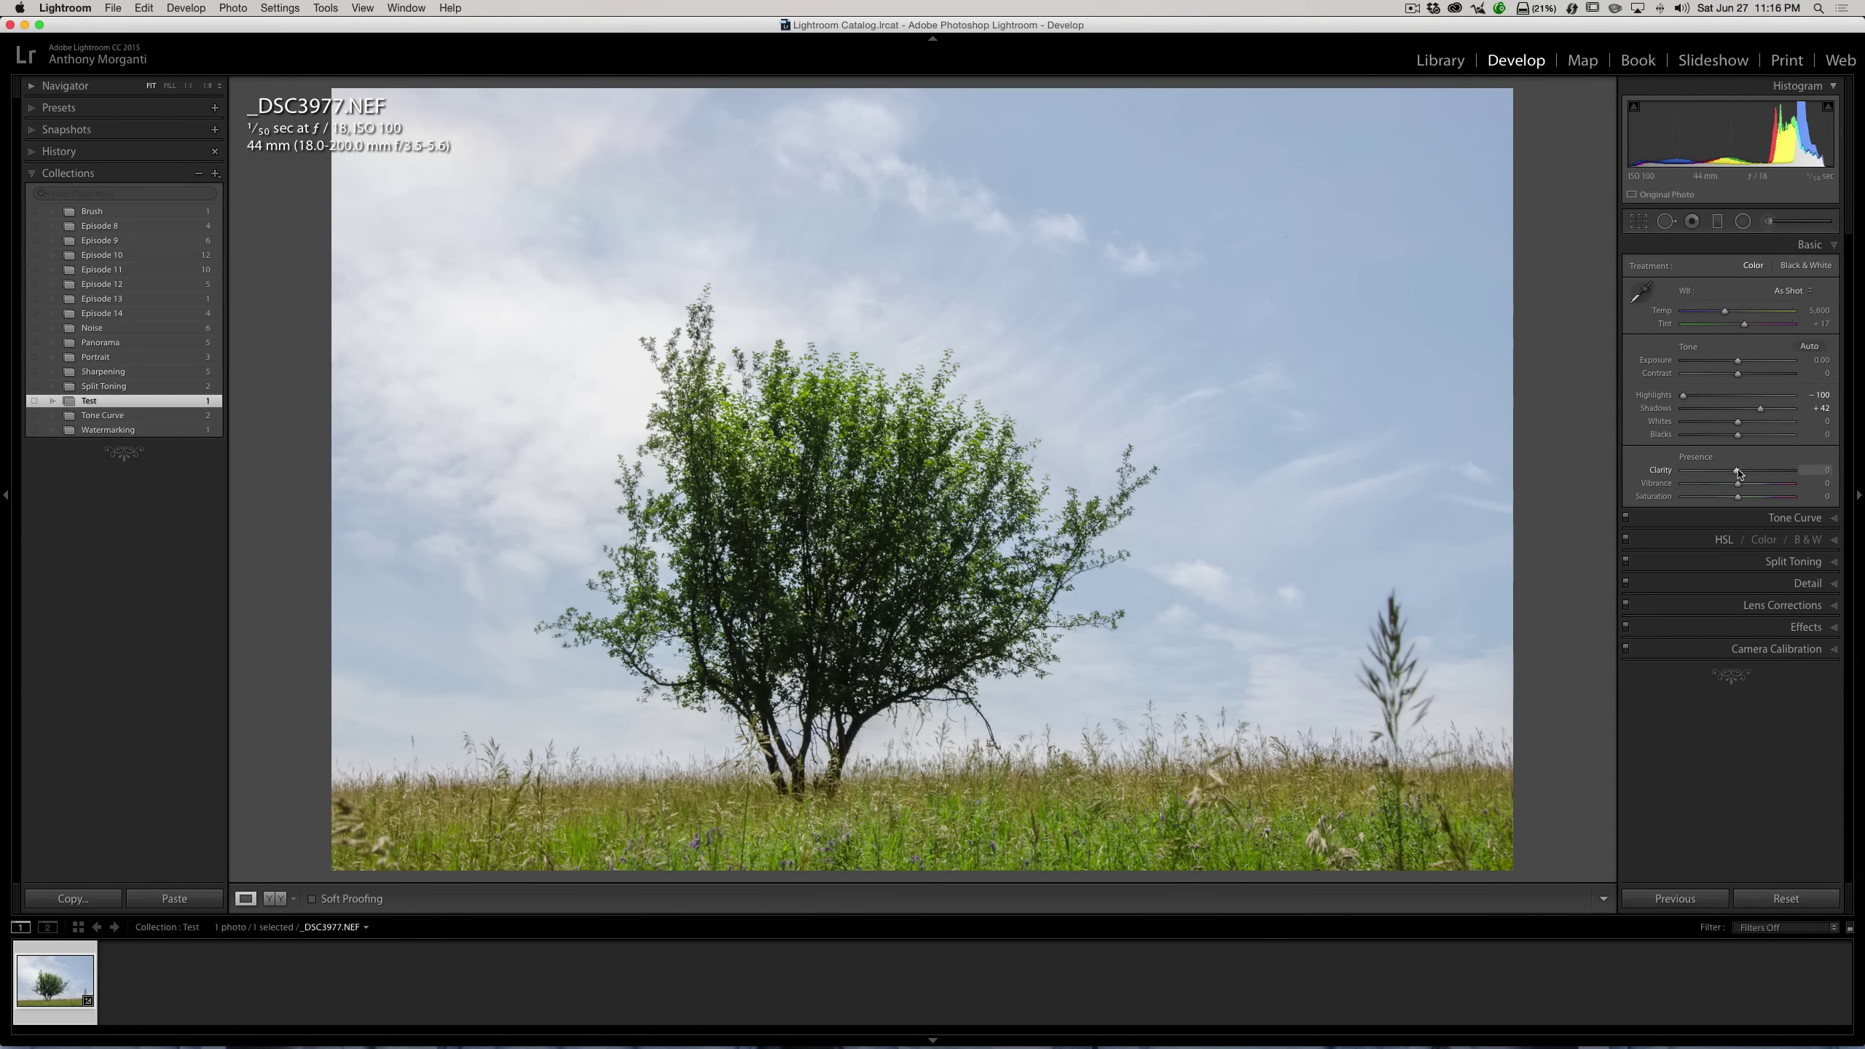
pyautogui.moveTo(1738, 470); pyautogui.dragTo(1756, 475)
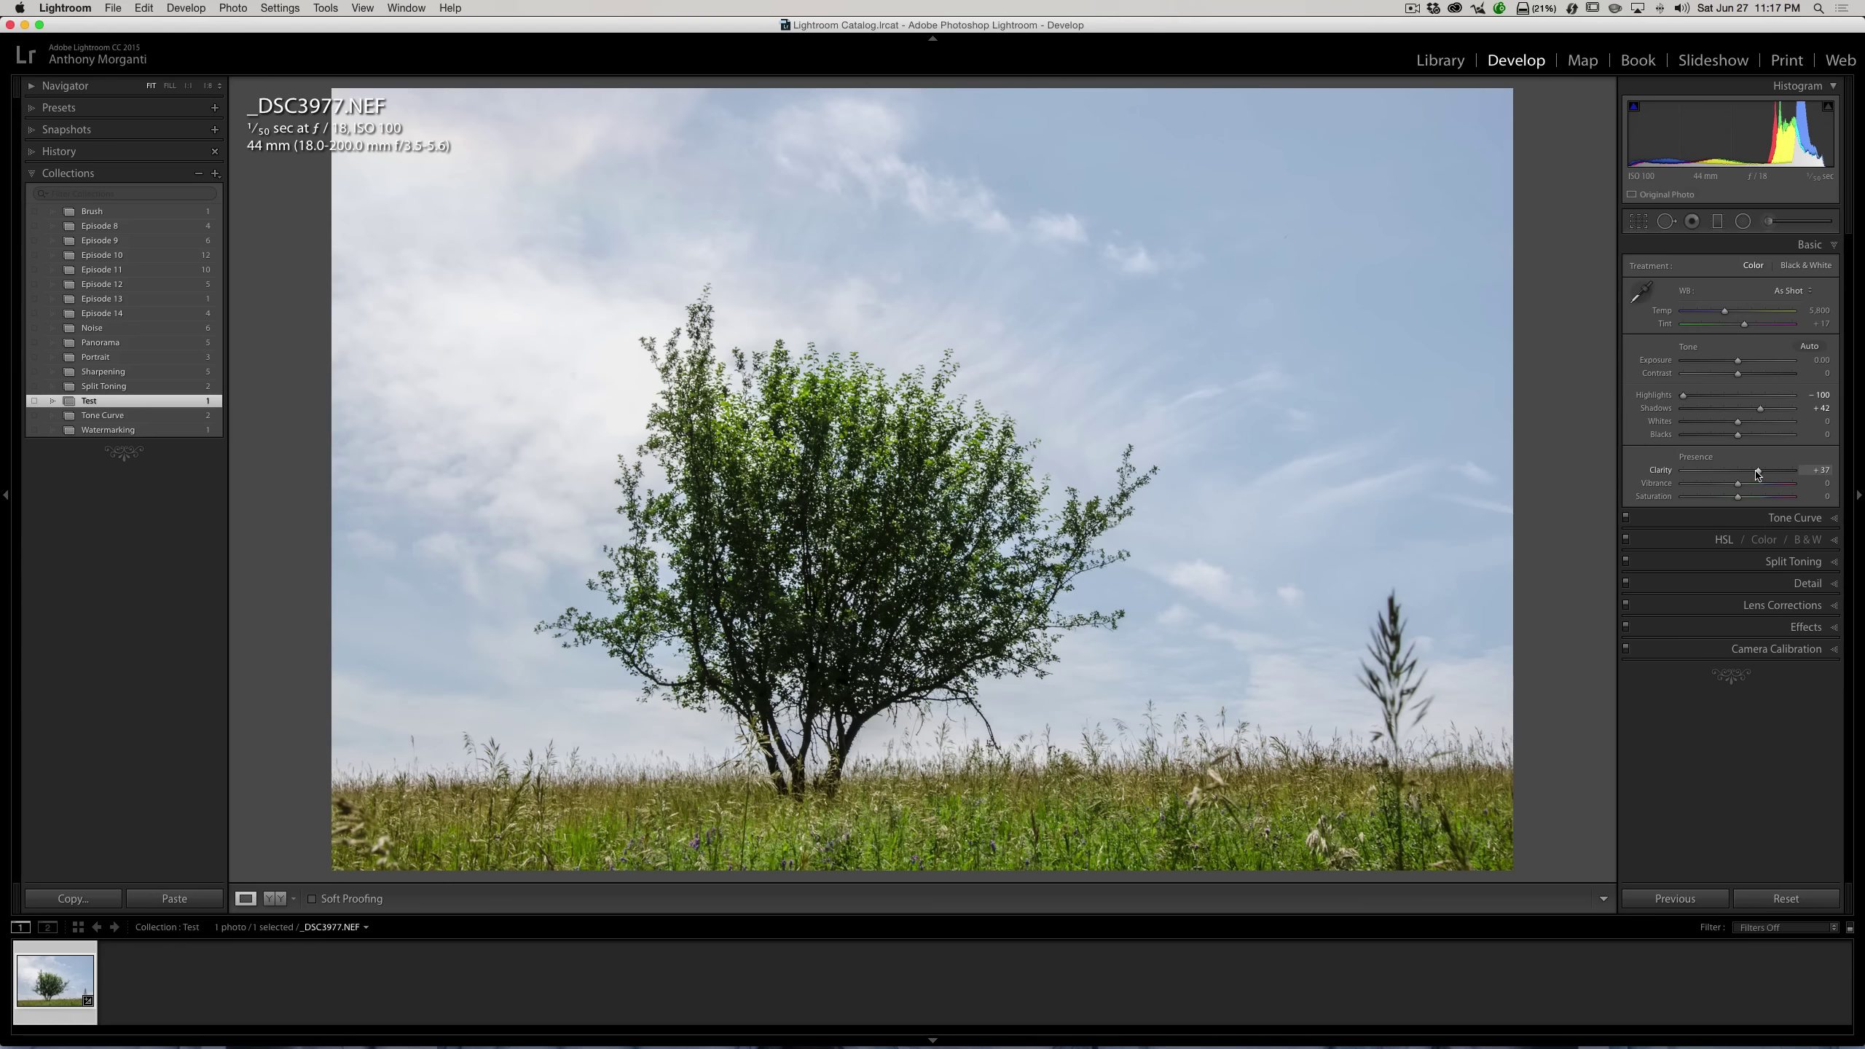
pyautogui.click(1750, 484)
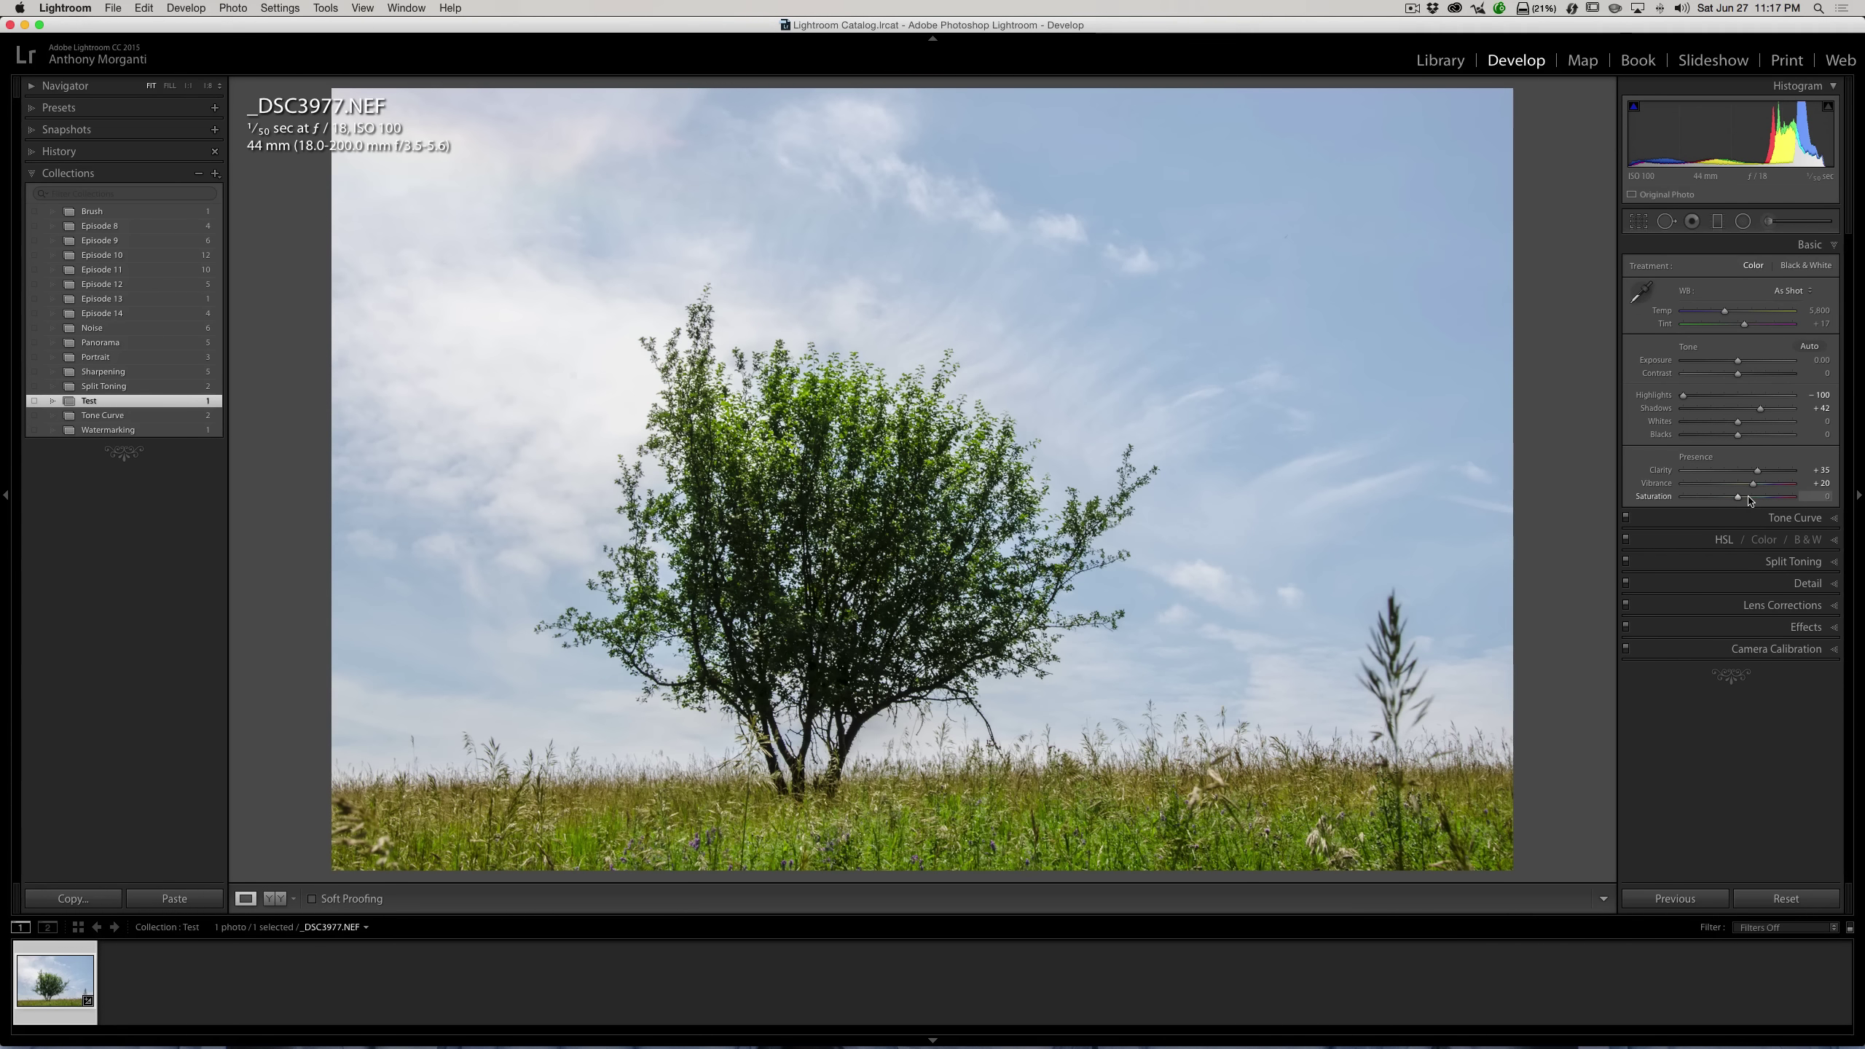
# Apply the Medium Contrast point curve to the photo and adjust its Whites and Blacks.
pyautogui.click(1780, 520)
pyautogui.click(1715, 446)
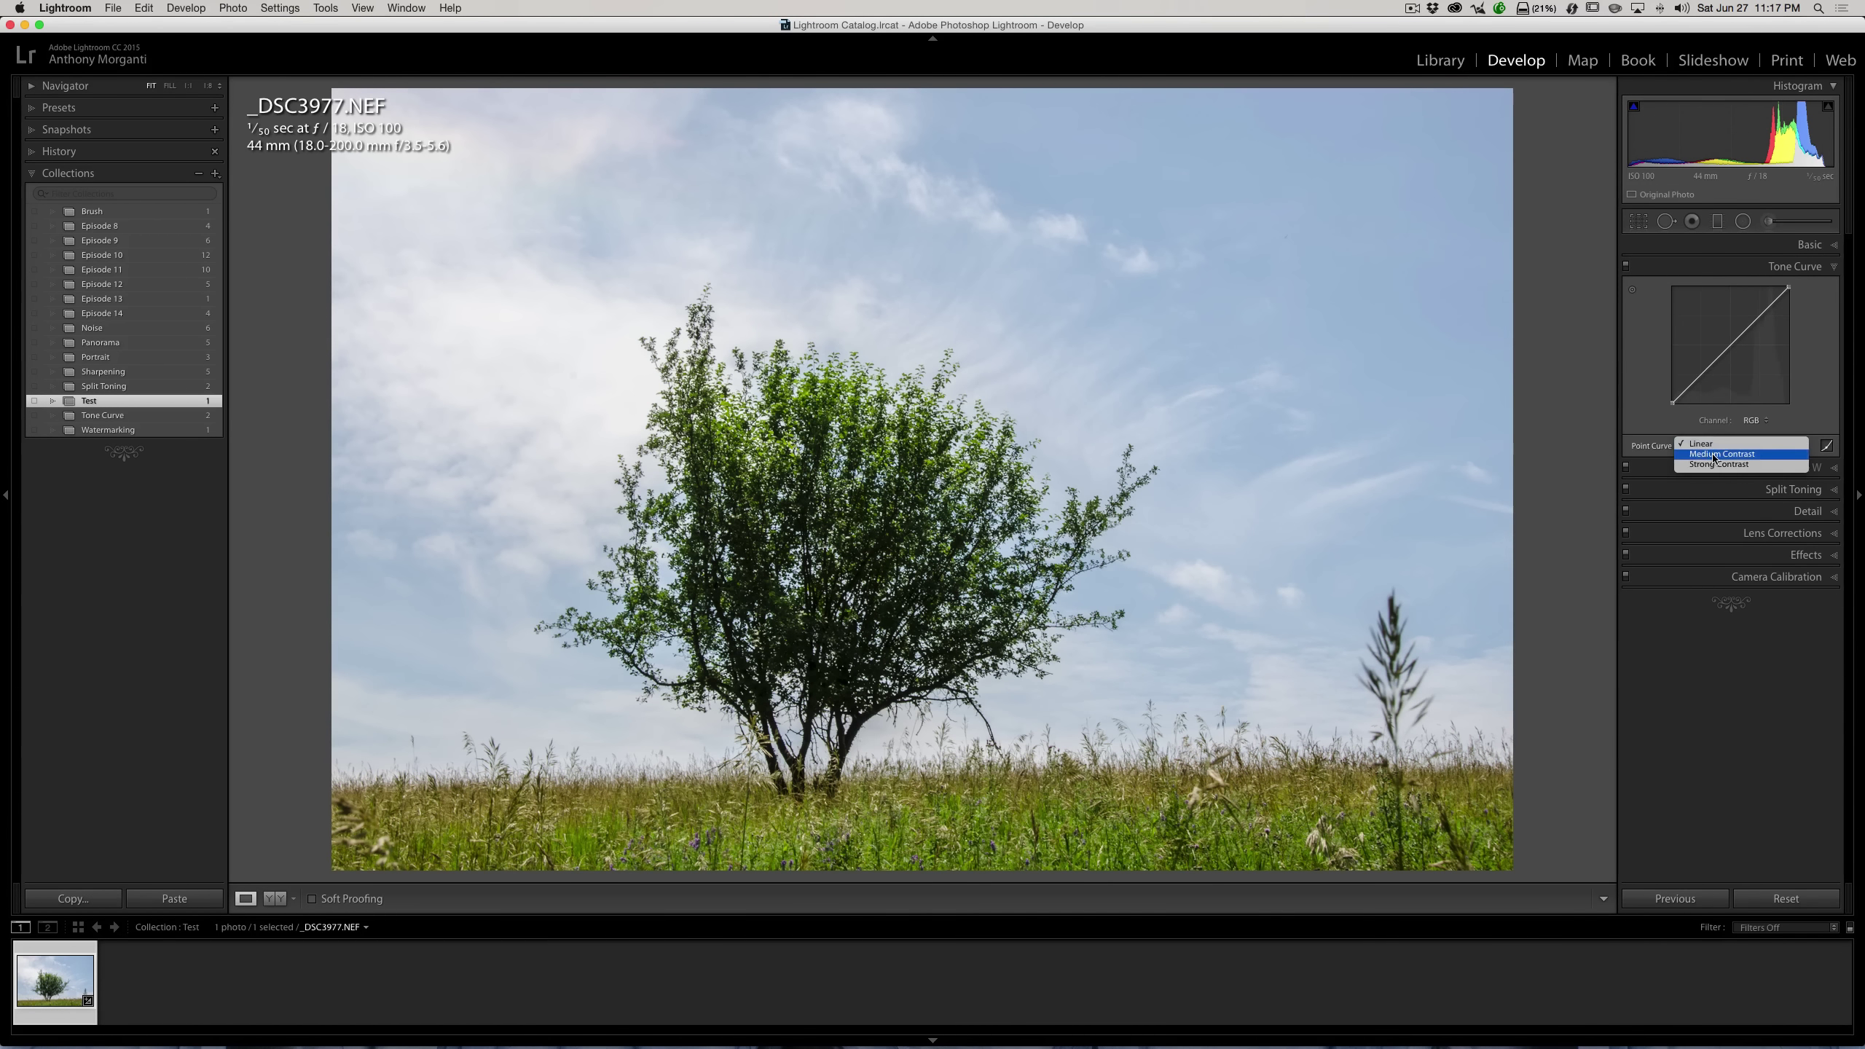
pyautogui.click(1710, 460)
pyautogui.click(1809, 244)
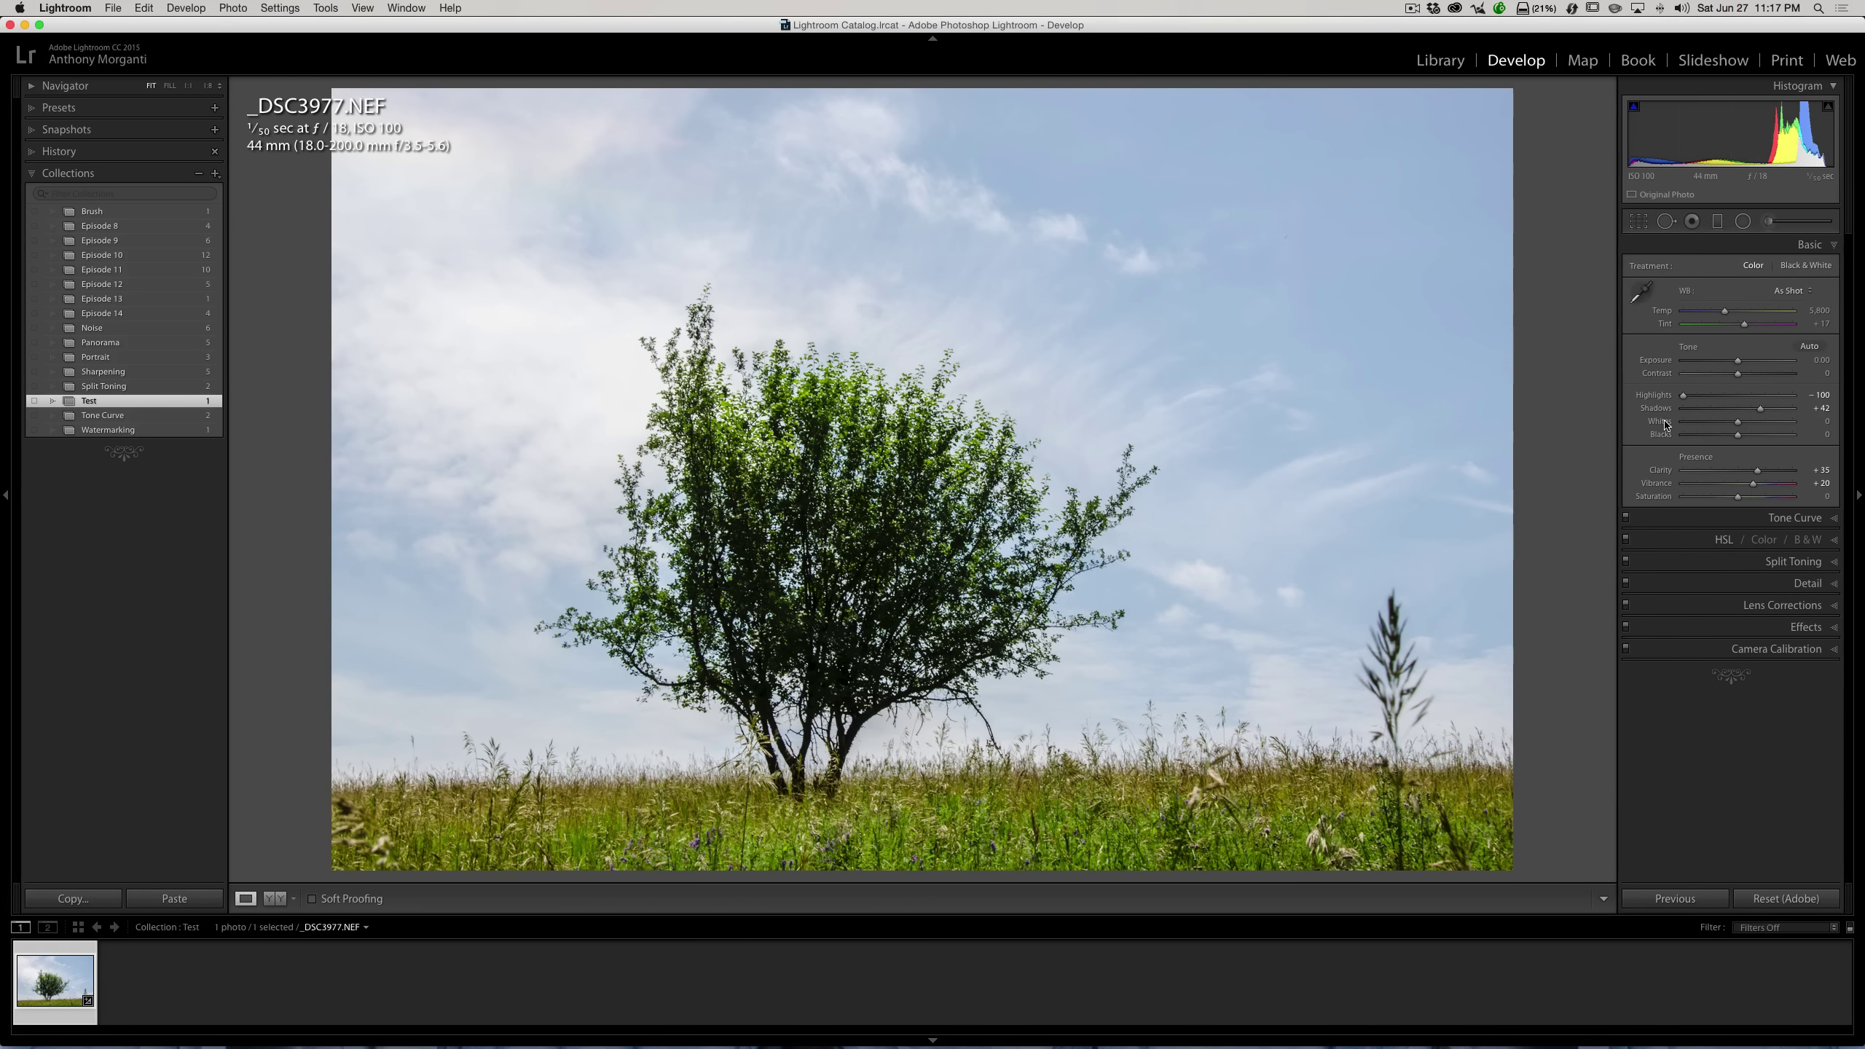
pyautogui.moveTo(1665, 424); pyautogui.dragTo(1721, 439)
pyautogui.click(1806, 244)
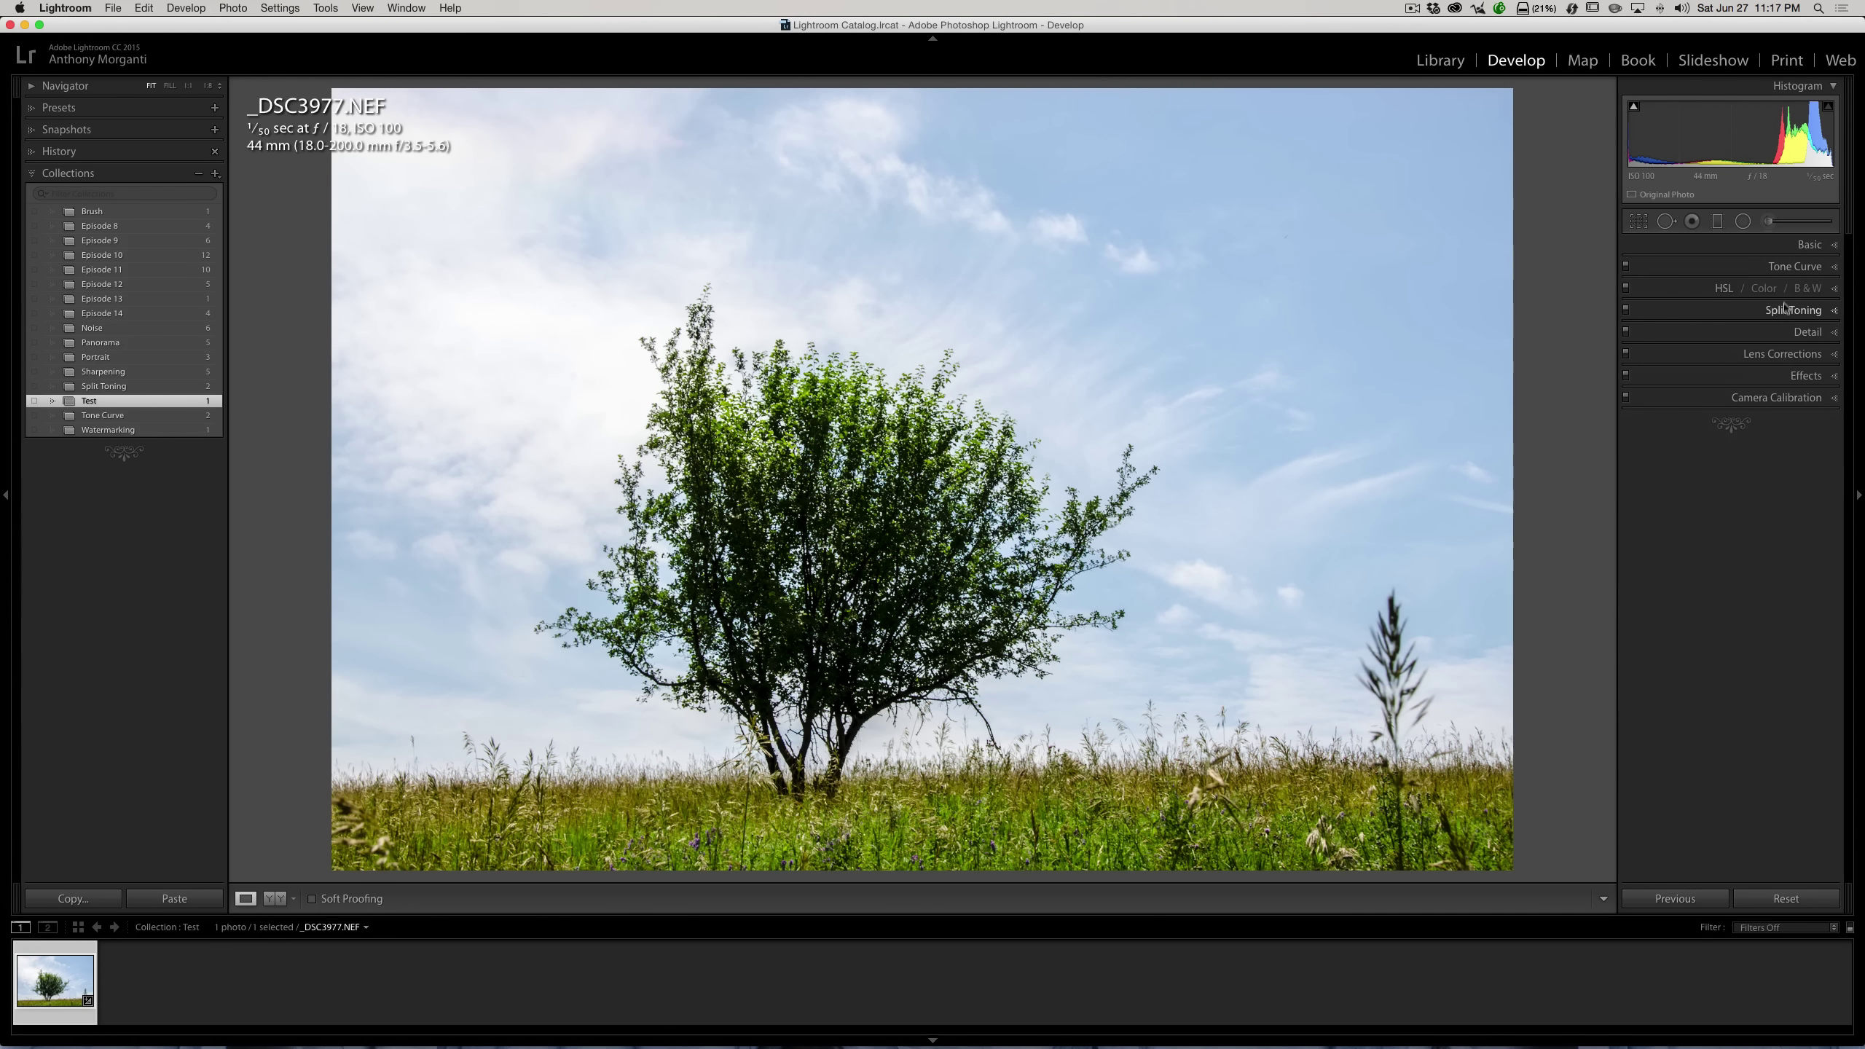
# In the HSL adjustments, set Blue to luminance -27 and saturation +36, and Yellow to saturation +33 and luminance +29.
pyautogui.click(1828, 288)
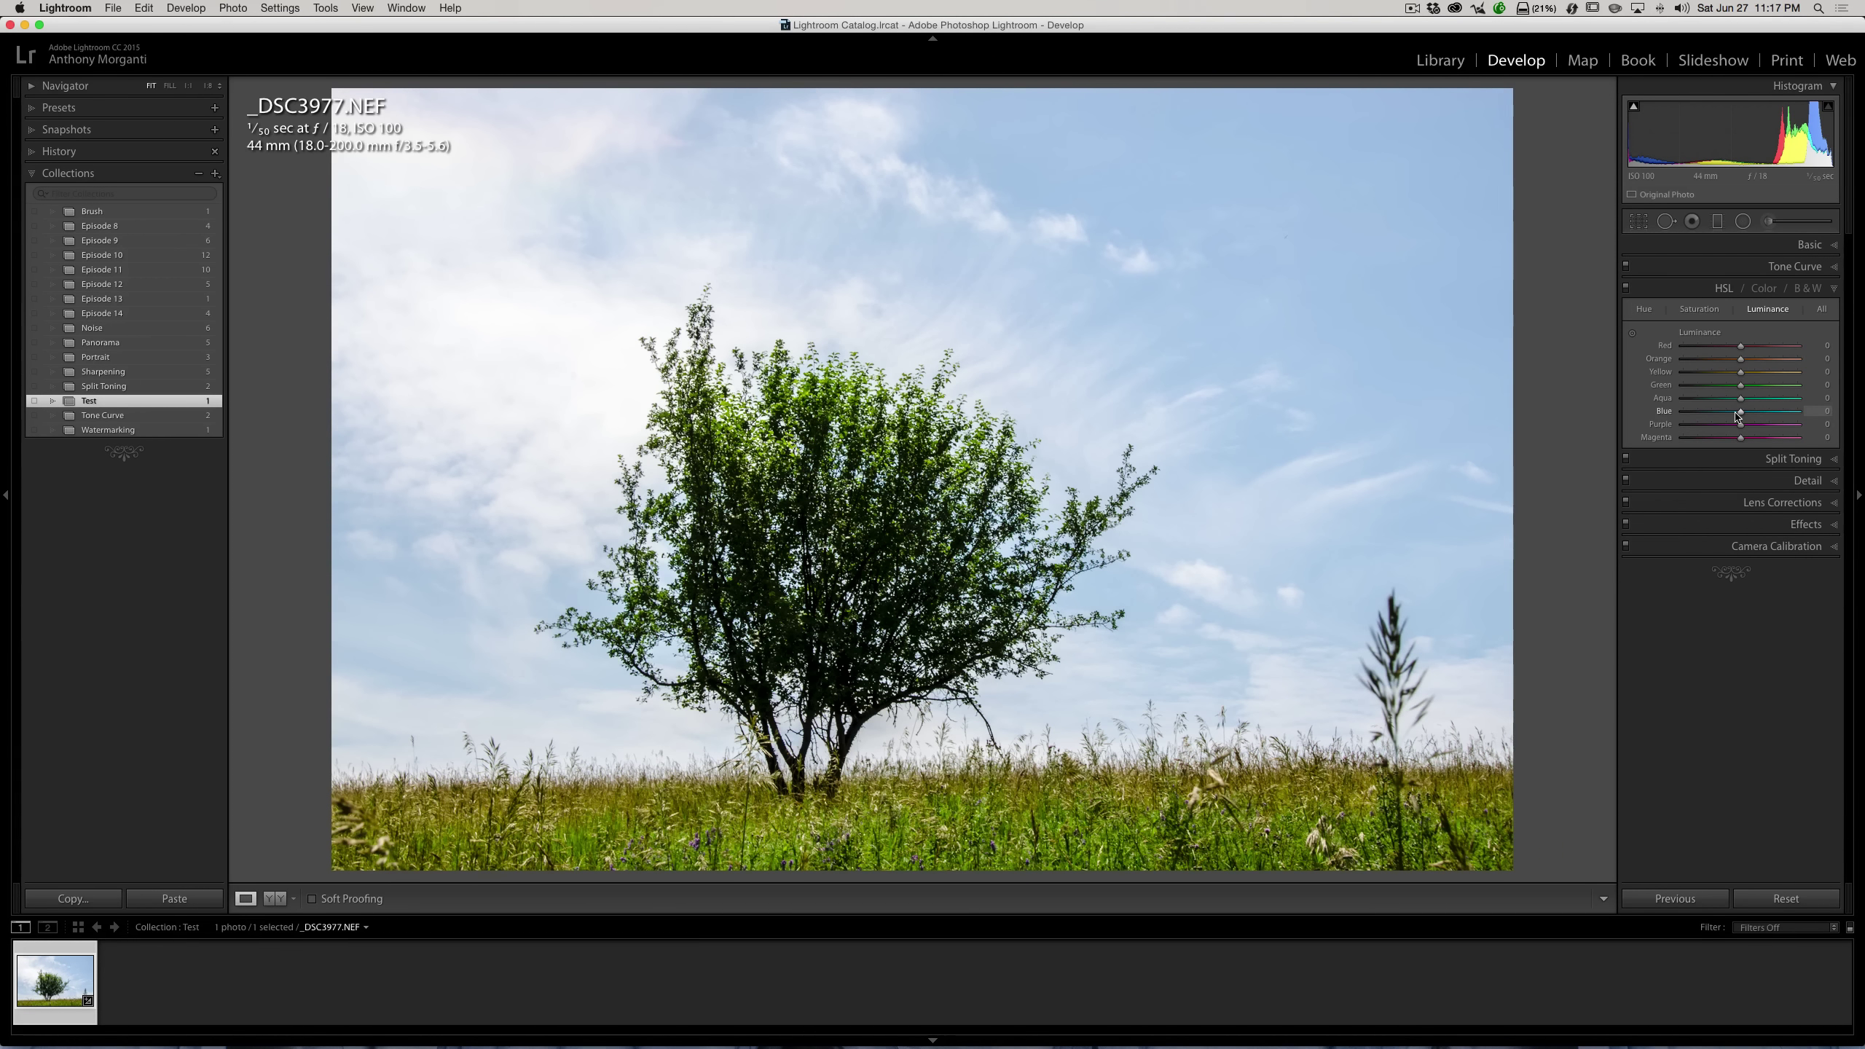
pyautogui.moveTo(1735, 415); pyautogui.dragTo(1726, 416)
pyautogui.click(1698, 309)
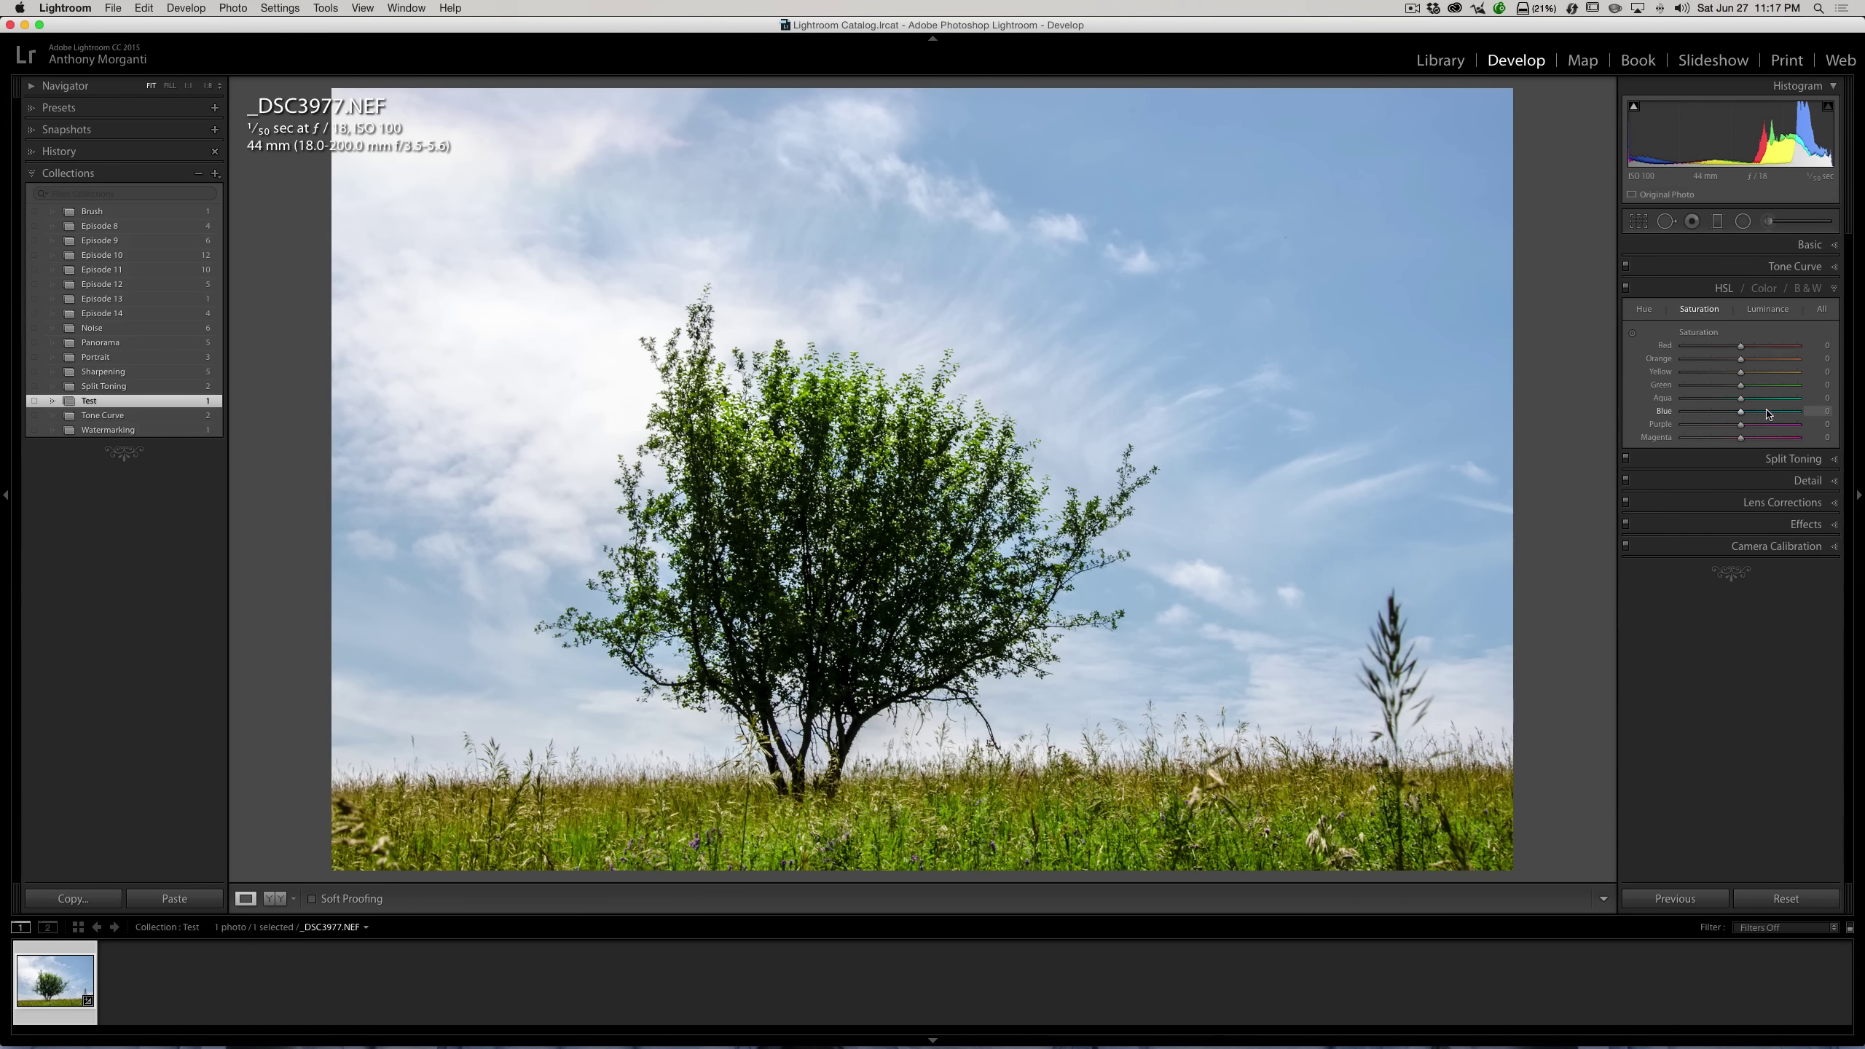
pyautogui.click(1762, 412)
pyautogui.click(1759, 372)
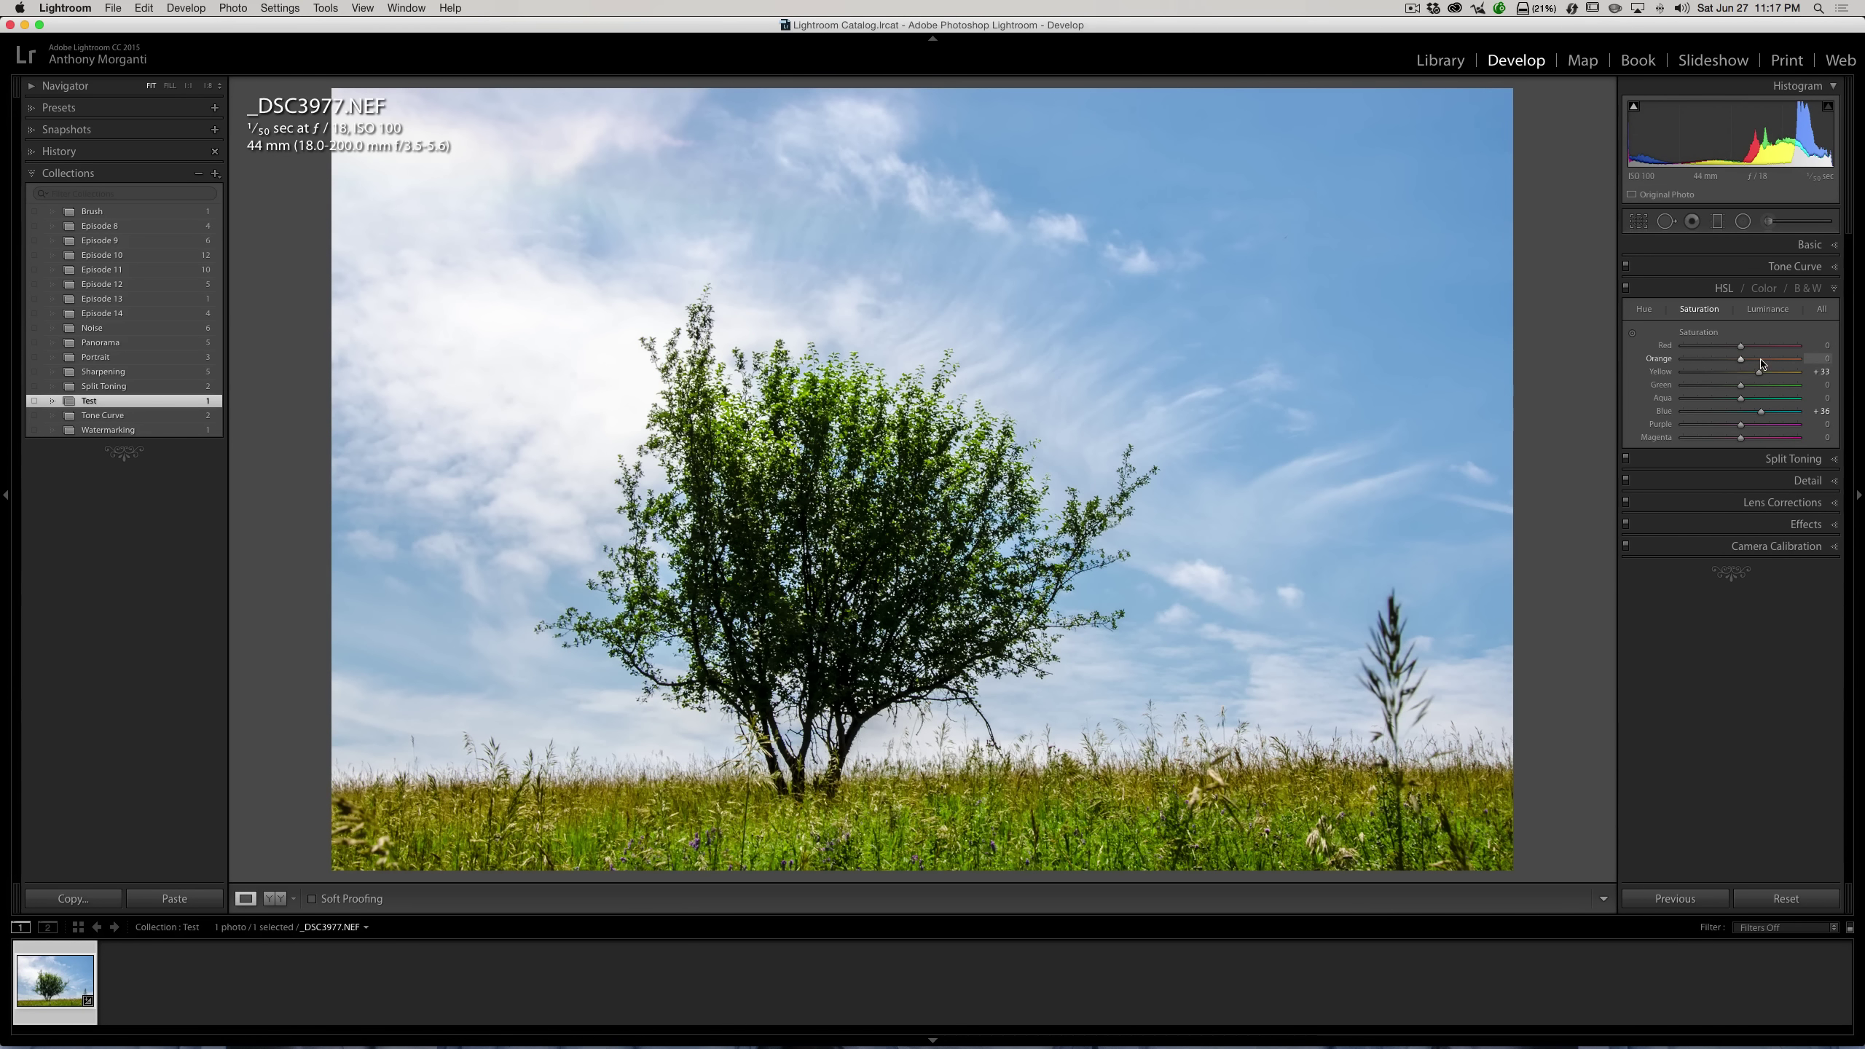
pyautogui.click(1765, 311)
pyautogui.click(1757, 372)
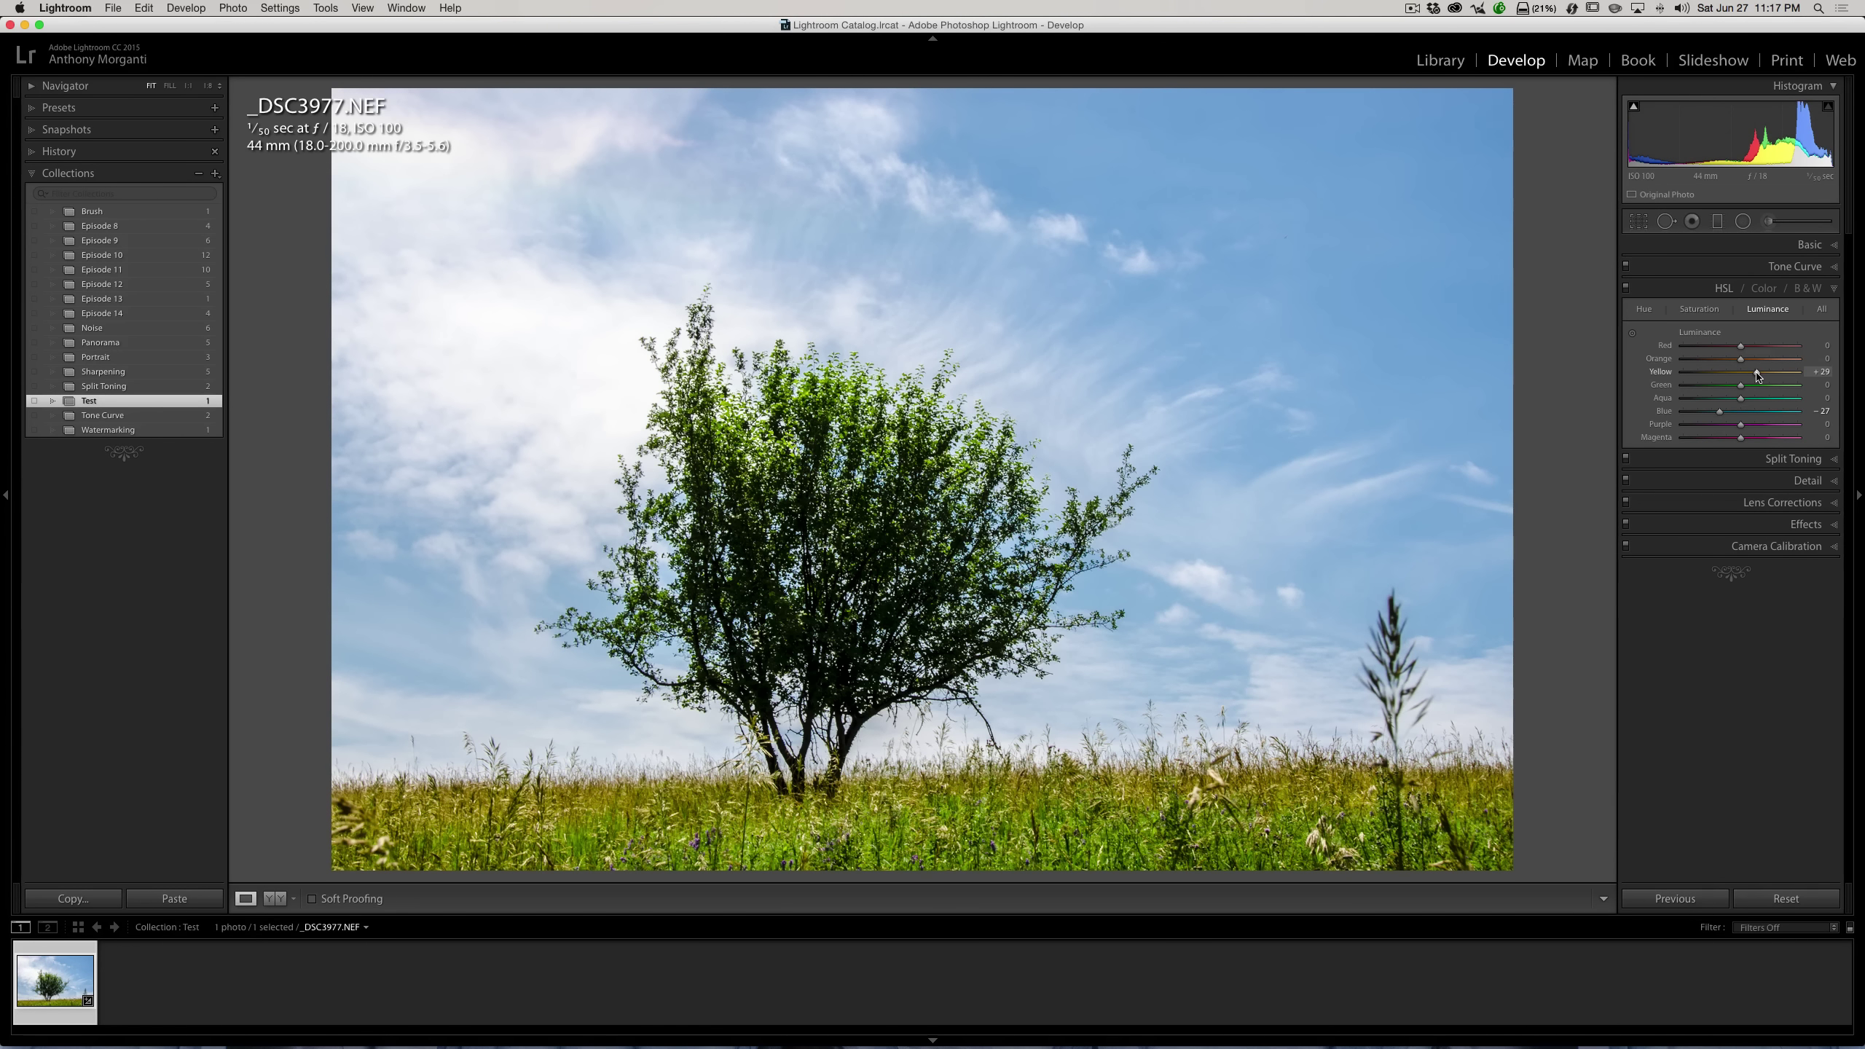
pyautogui.click(1828, 290)
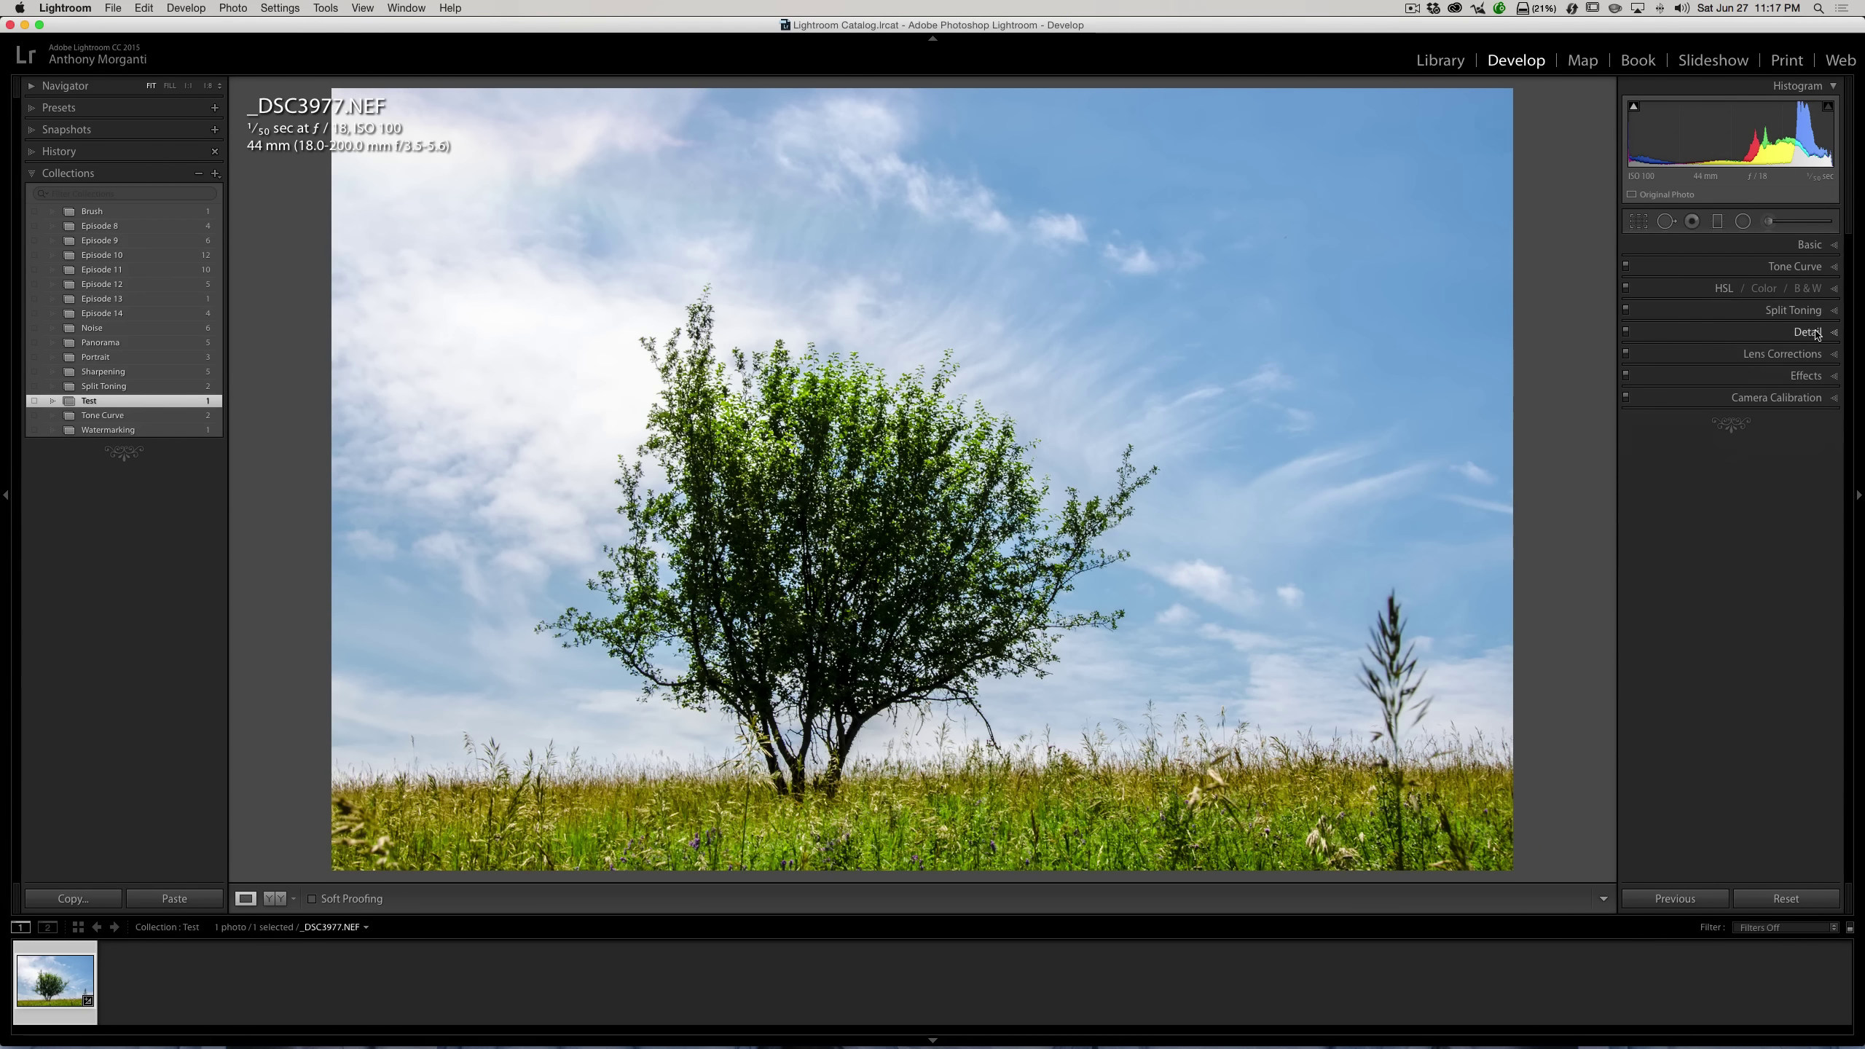
# Enable lens profile corrections for the photo and quit Lightroom.
pyautogui.click(1784, 354)
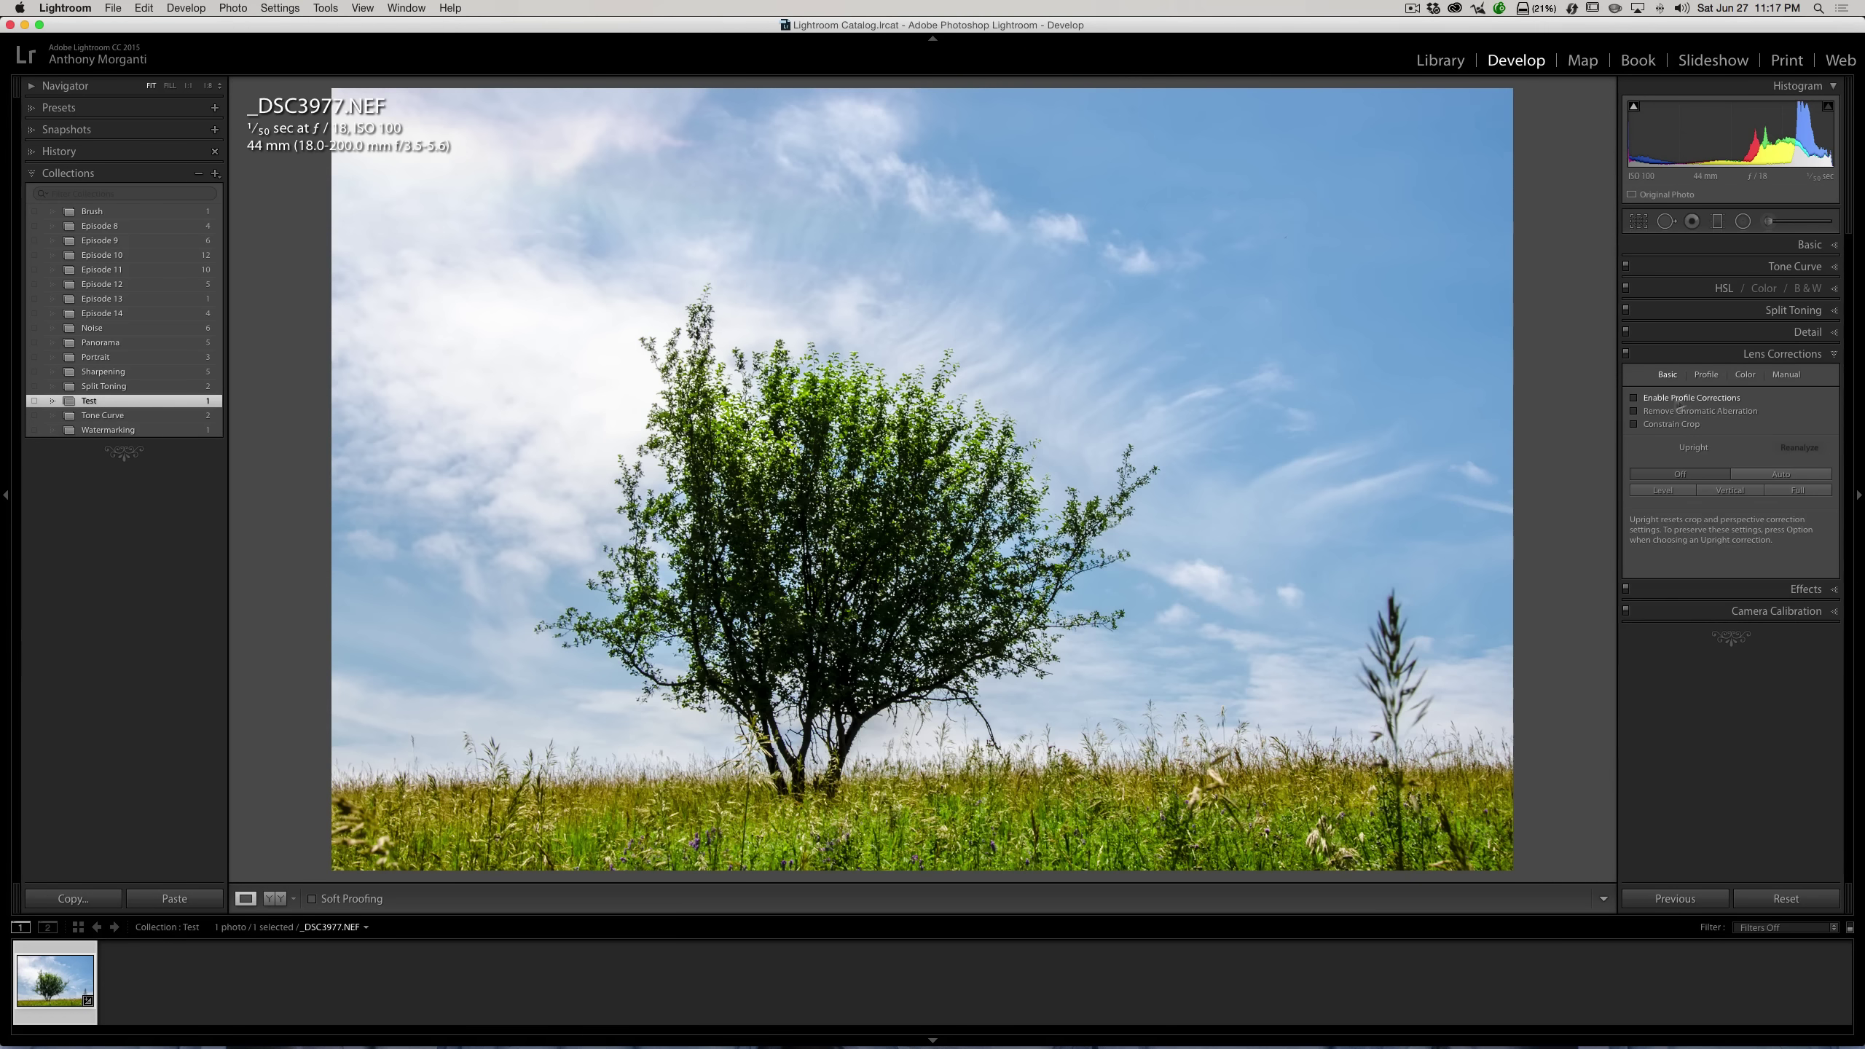
pyautogui.click(1679, 403)
pyautogui.click(1774, 355)
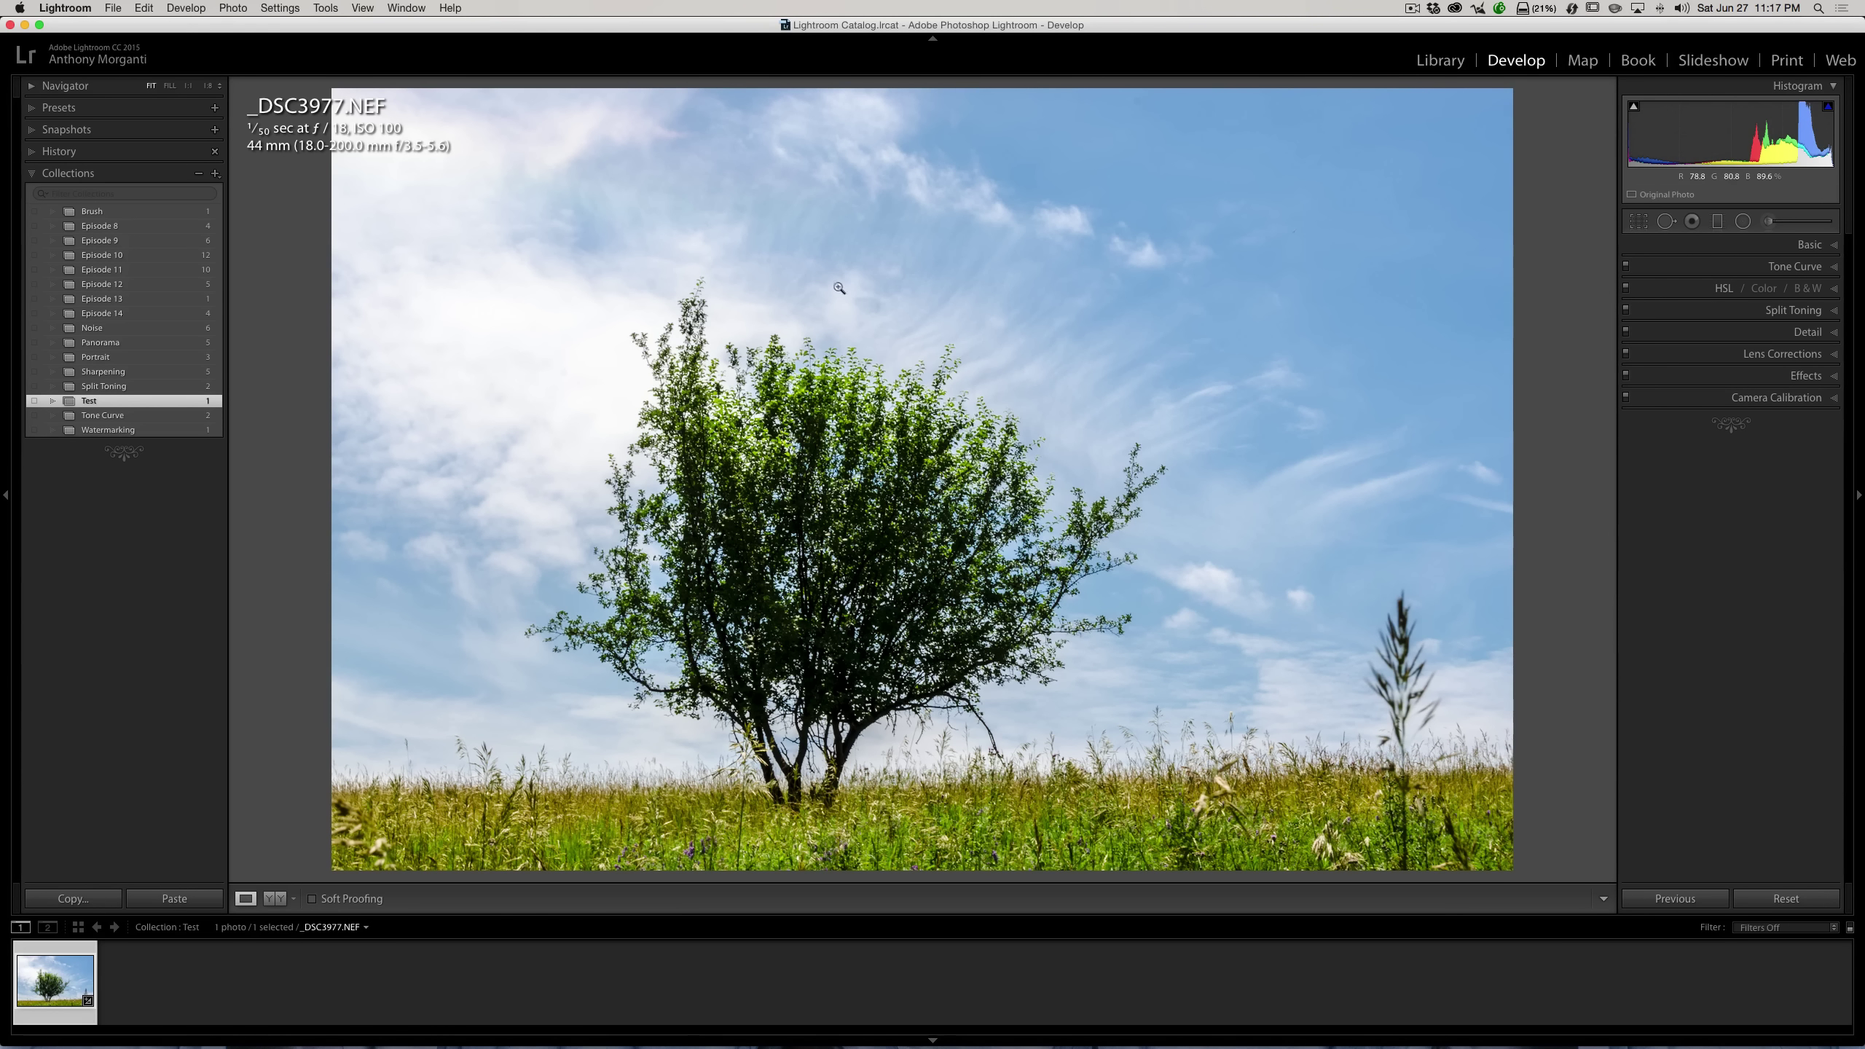
pyautogui.click(64, 10)
pyautogui.click(60, 185)
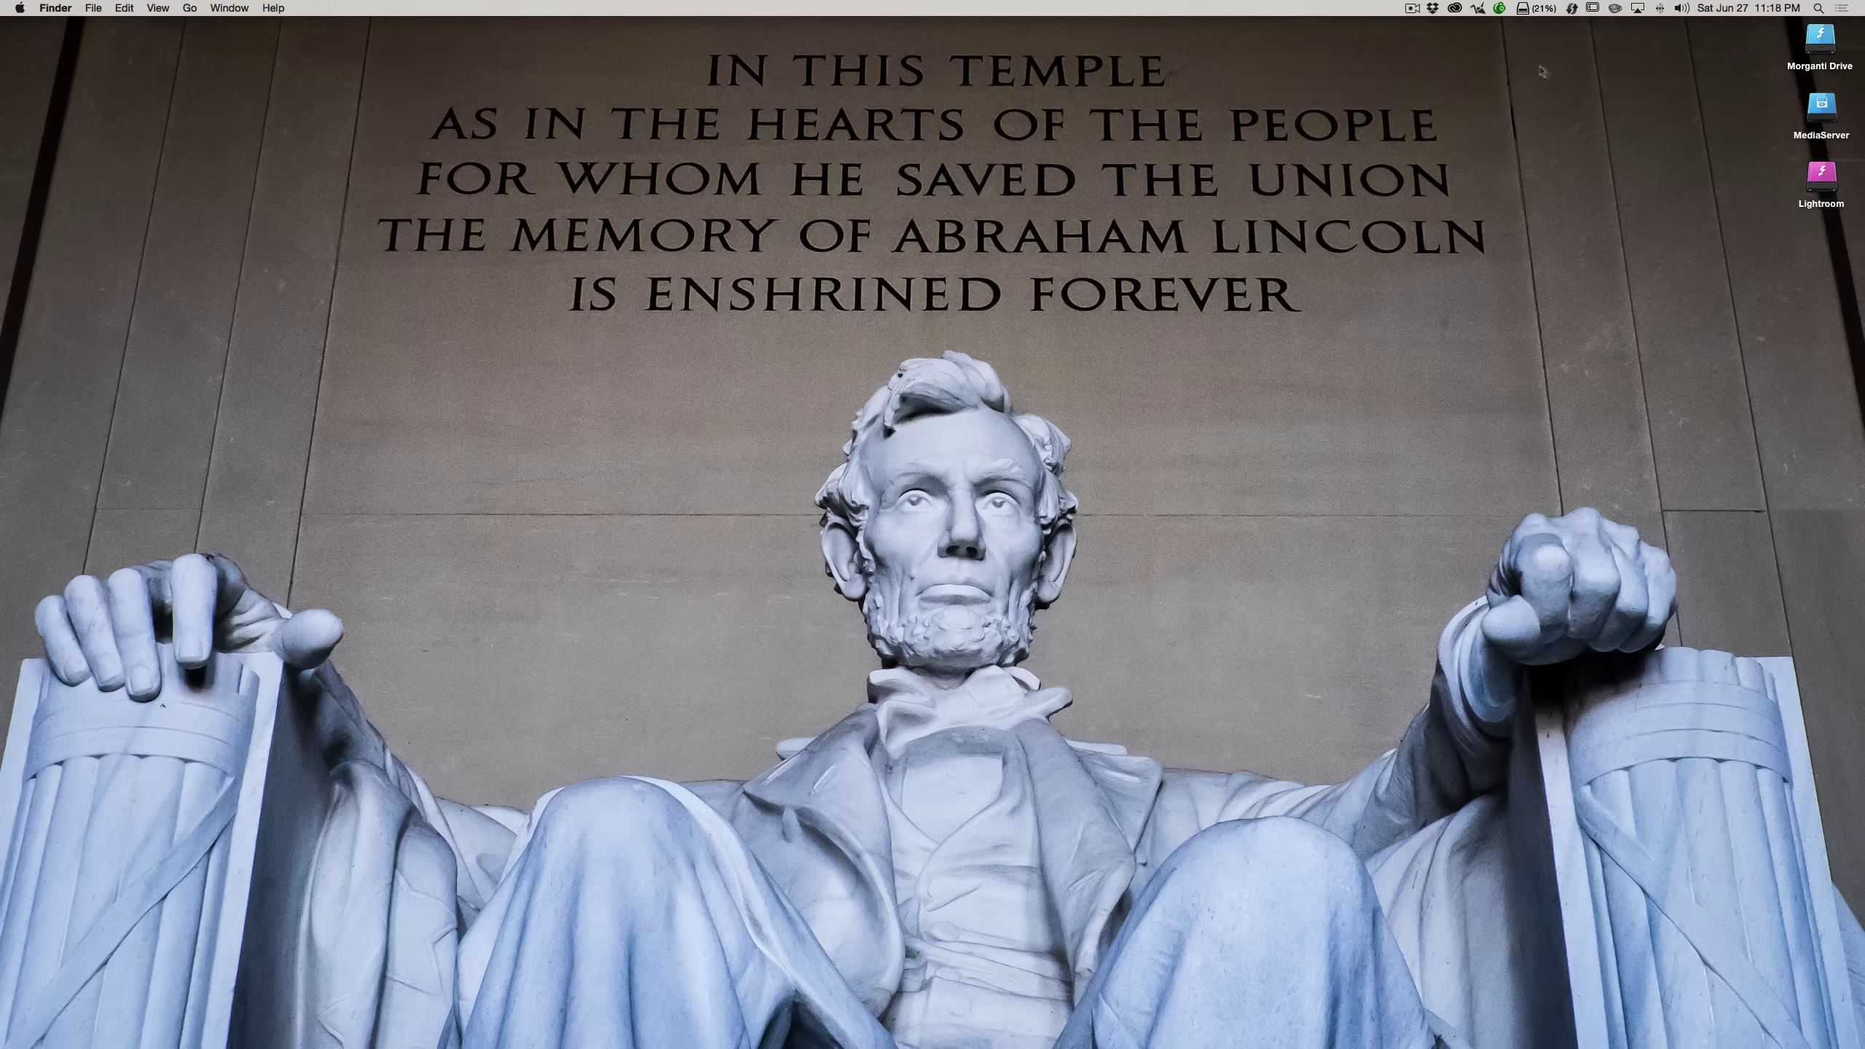
# Pause syncing in Copy, resume it, and check Copy's sync status.
pyautogui.click(1478, 9)
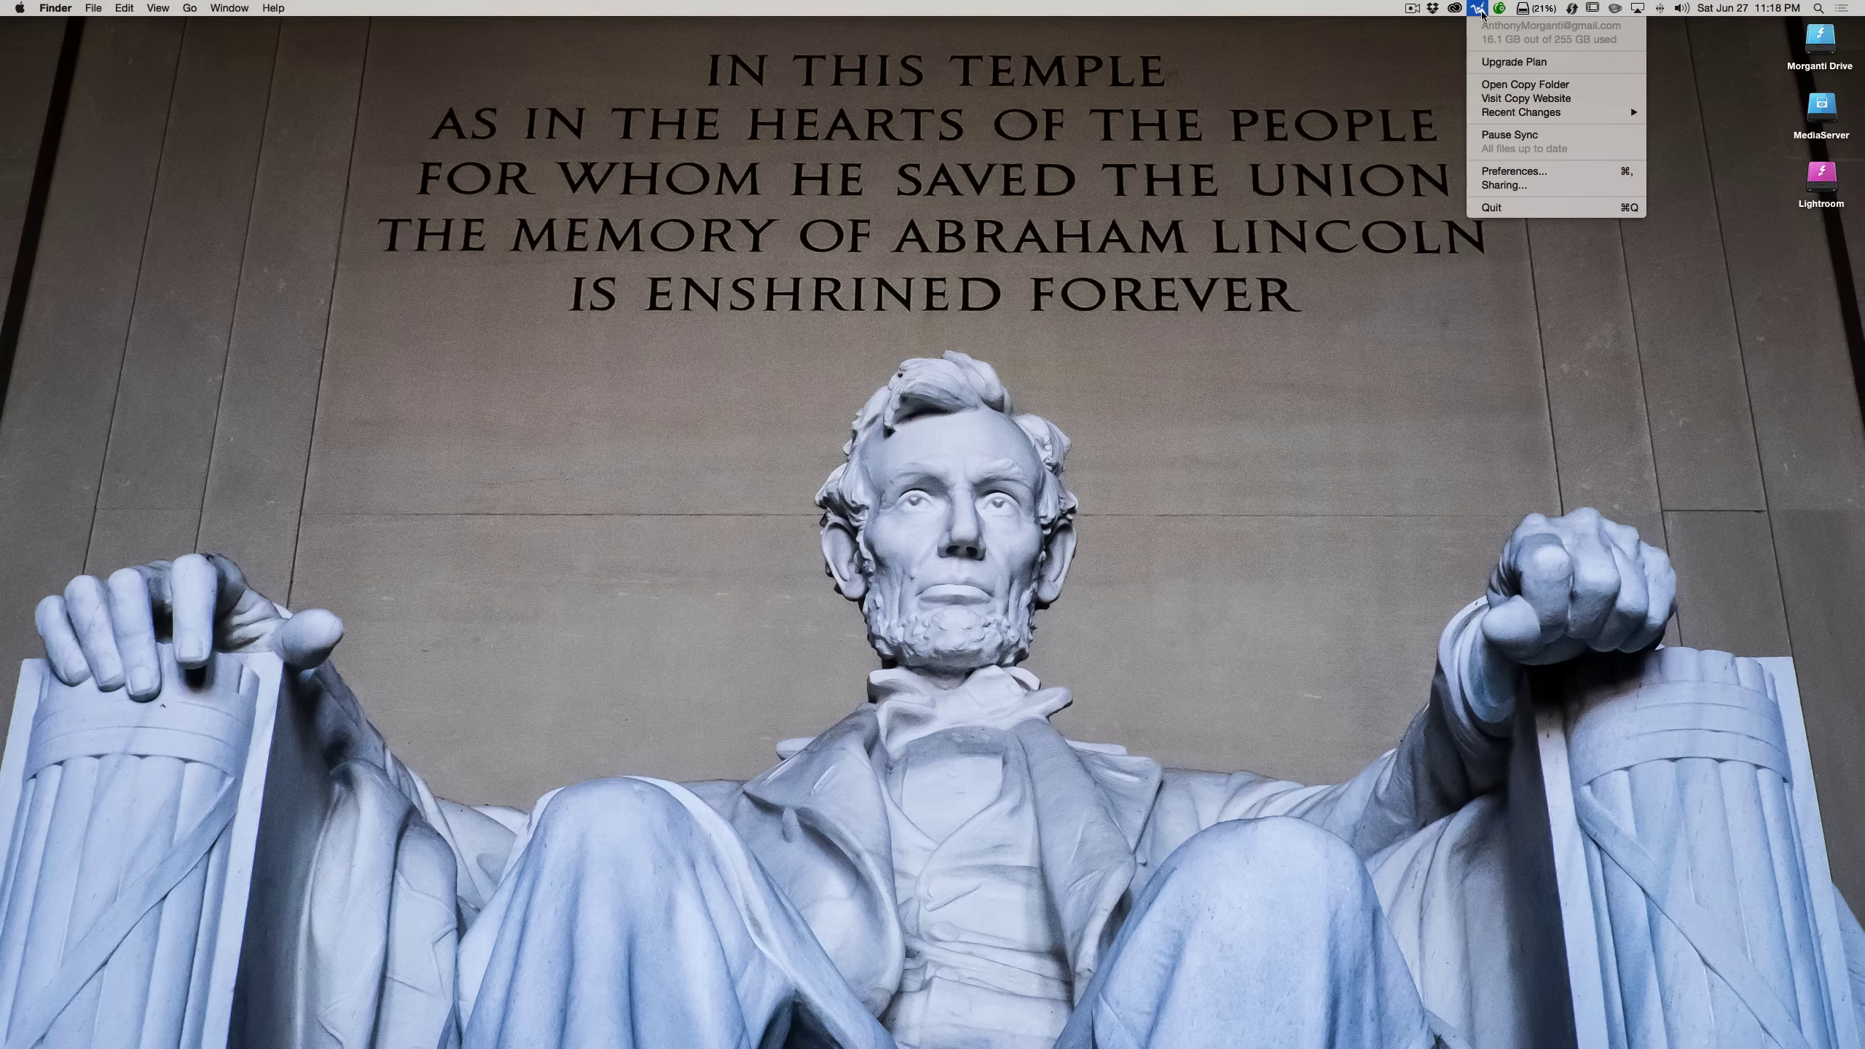
pyautogui.click(1484, 136)
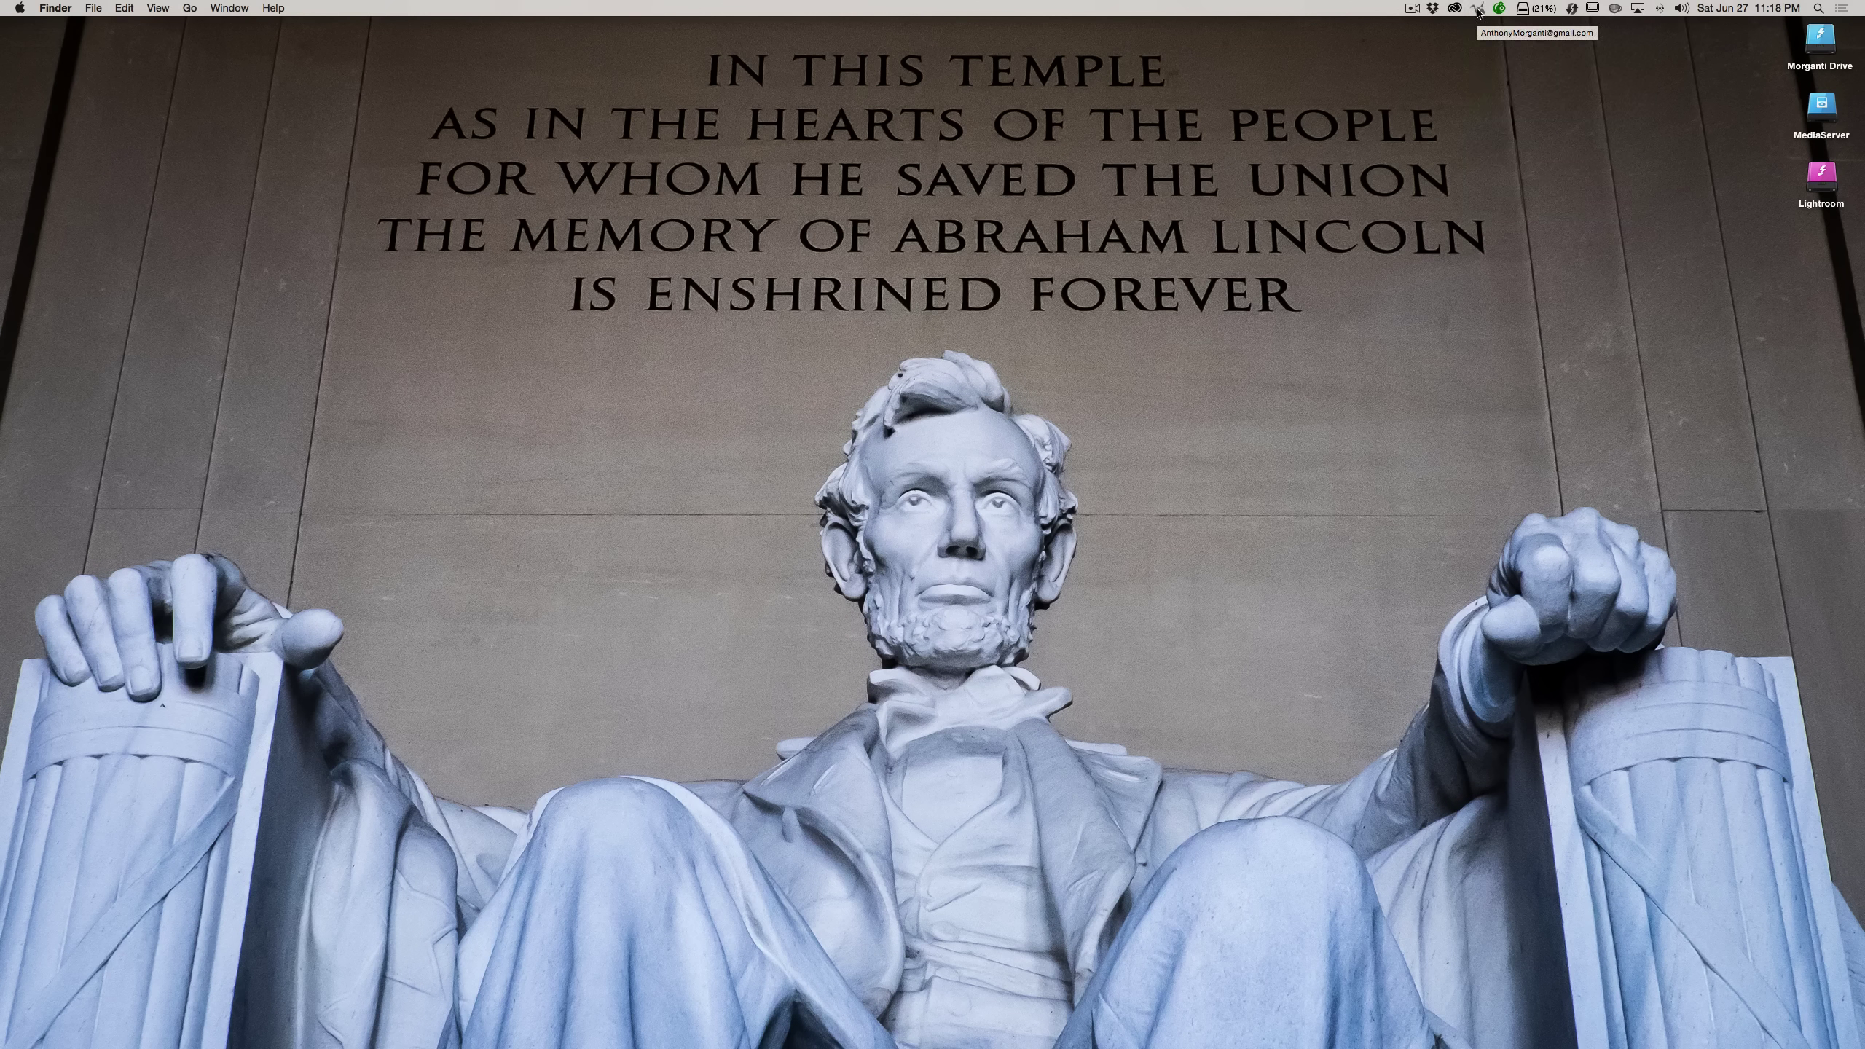
pyautogui.click(1478, 13)
pyautogui.click(1502, 137)
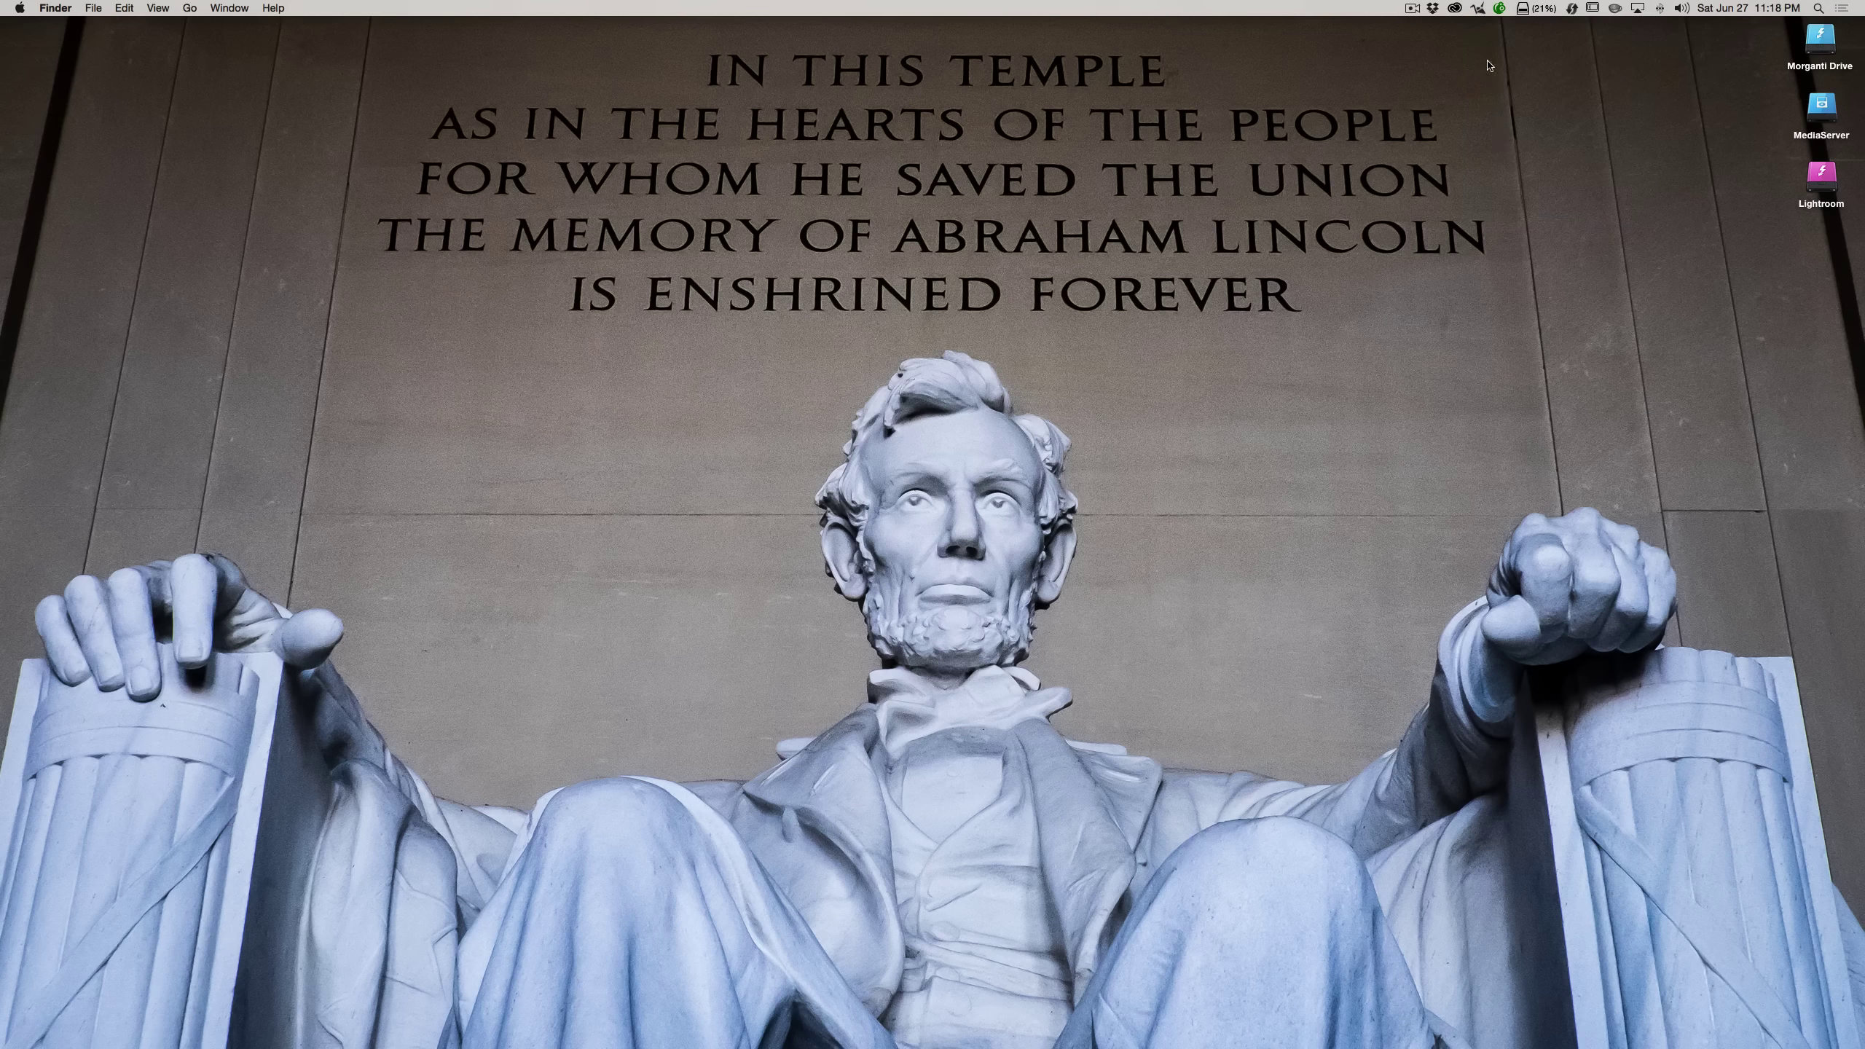
pyautogui.click(1479, 8)
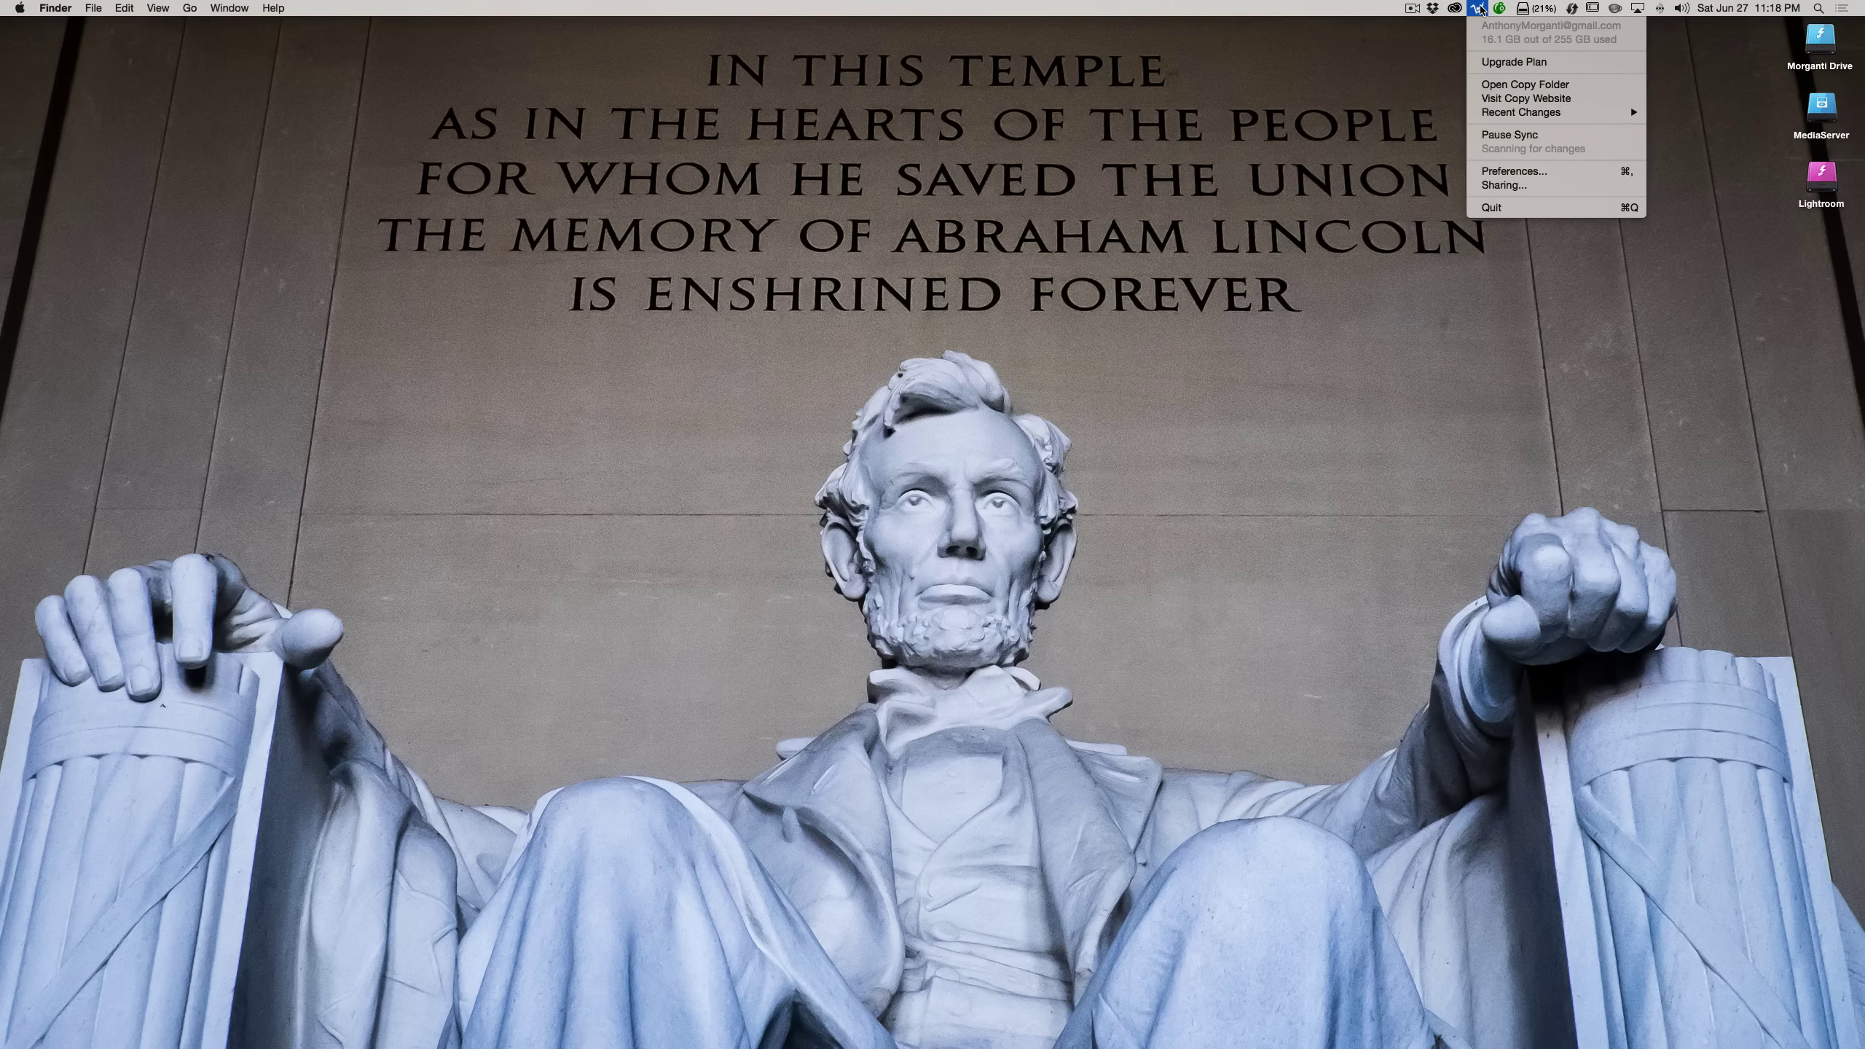
pyautogui.click(1483, 6)
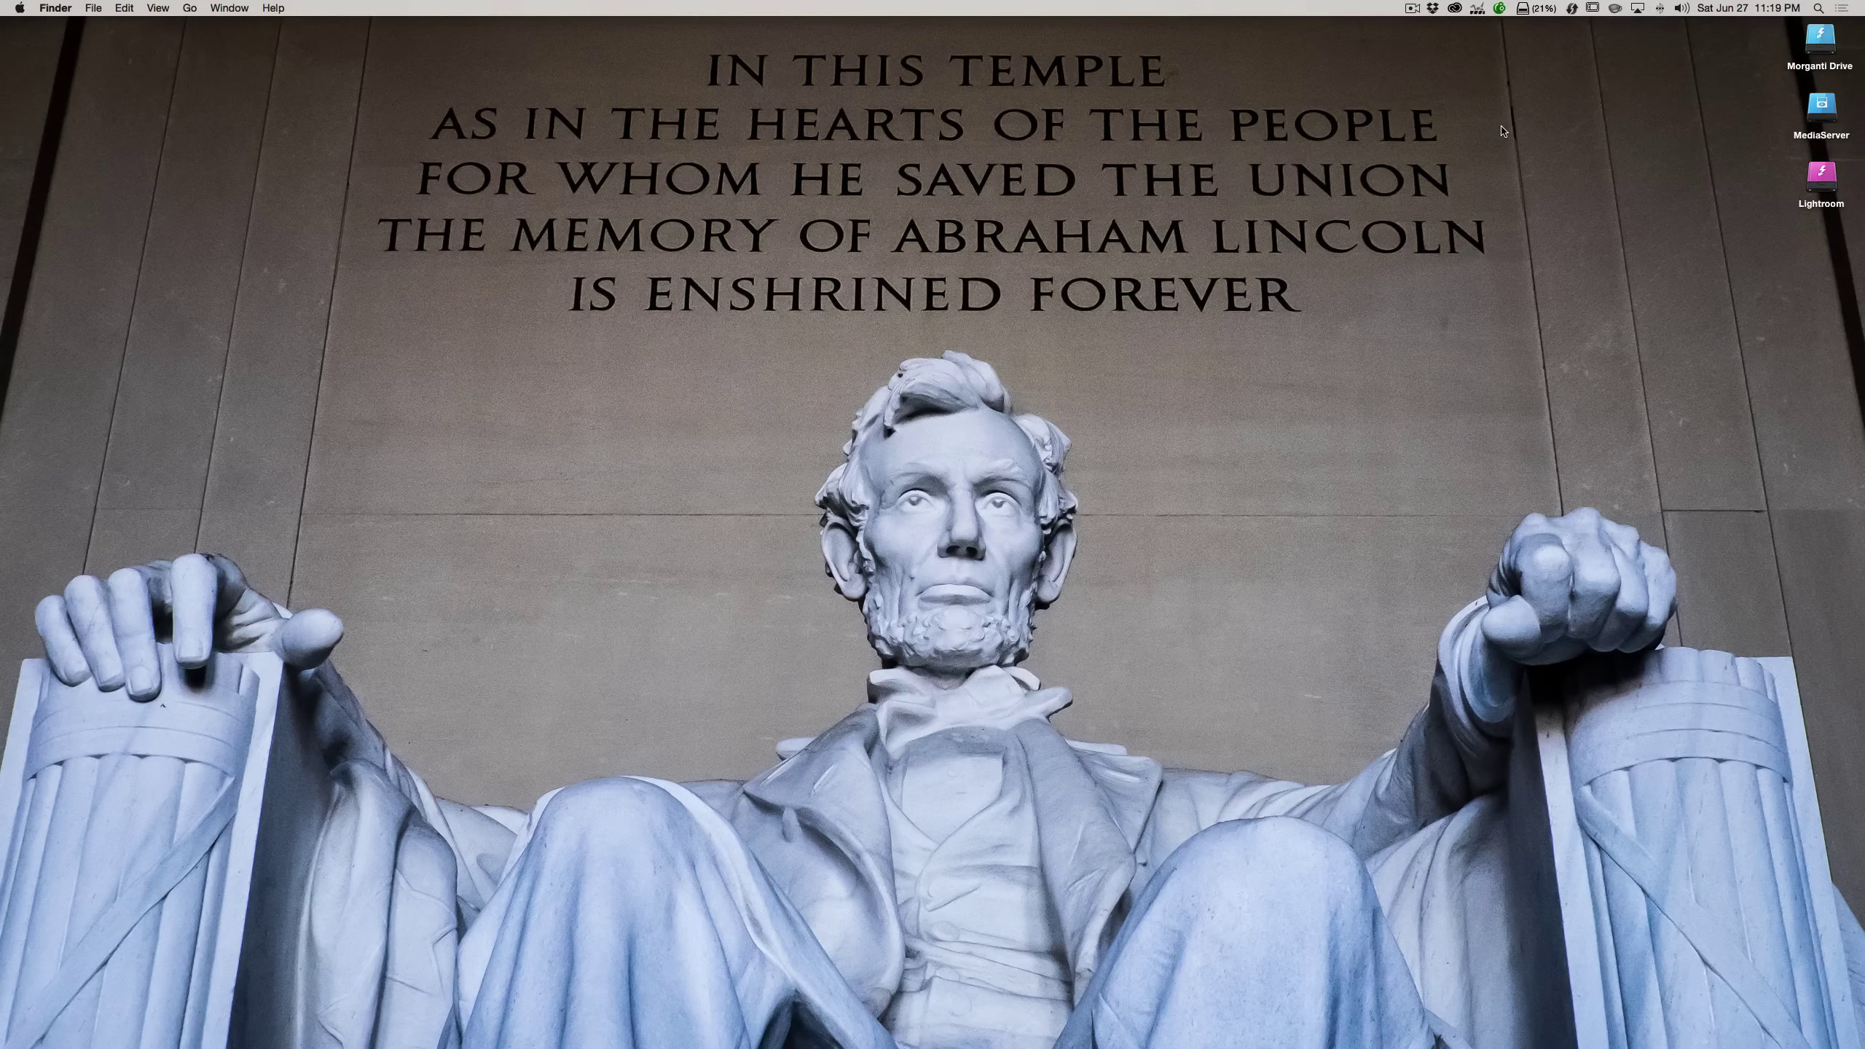
# Show SyncTime, sync only the Lightroom Catalog Backup item, and close the SyncTime window.
pyautogui.click(1573, 9)
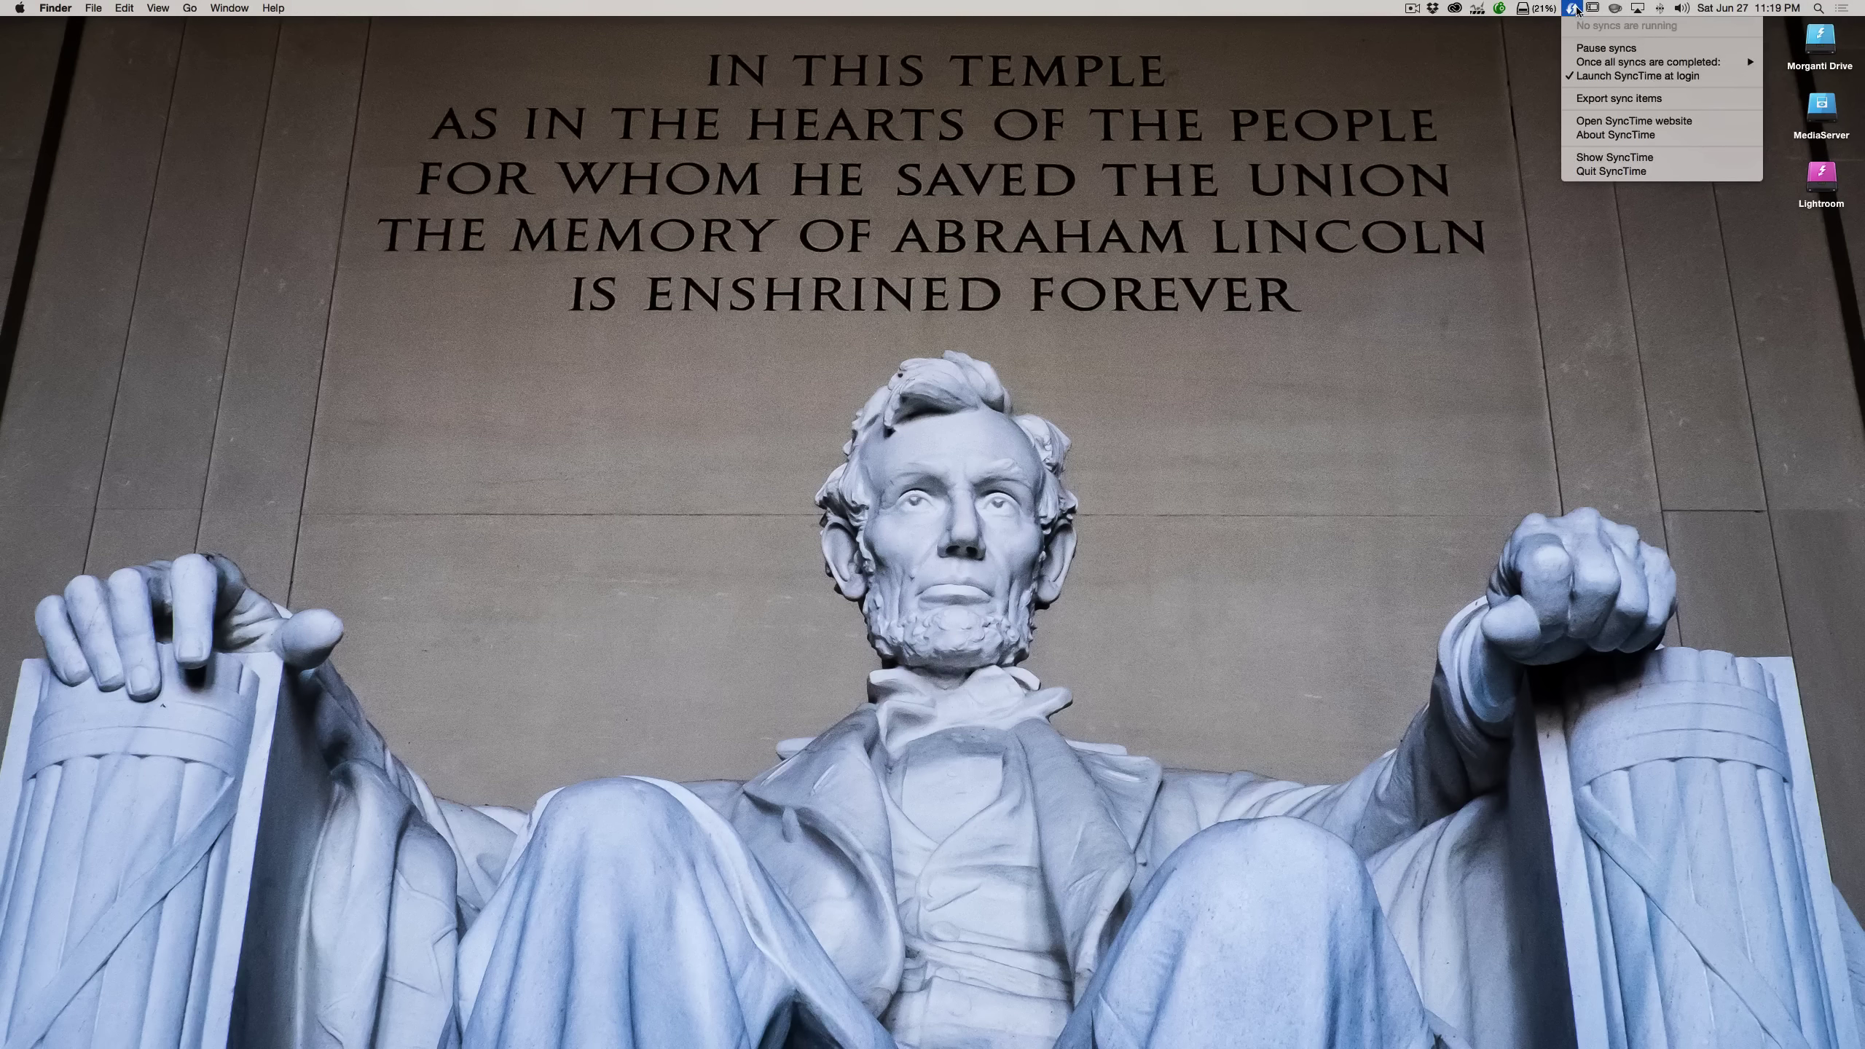
pyautogui.click(1615, 158)
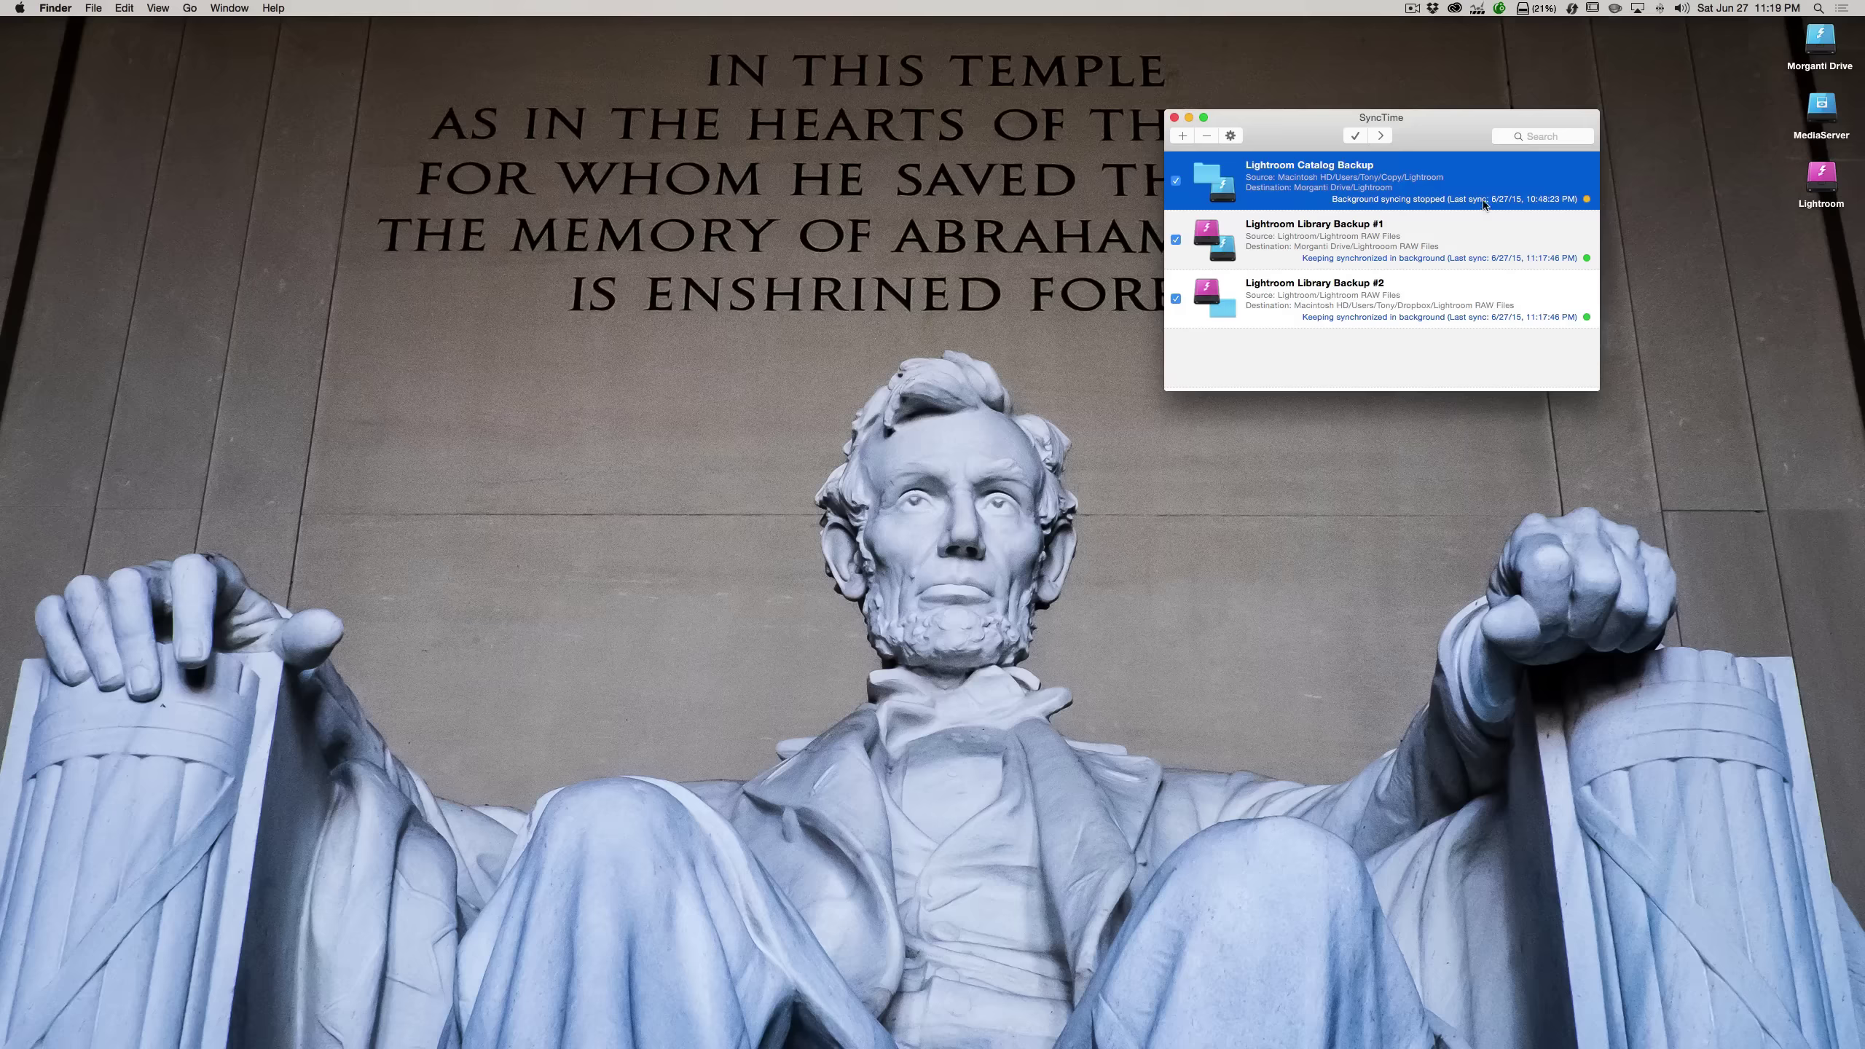
pyautogui.rightClick(1478, 175)
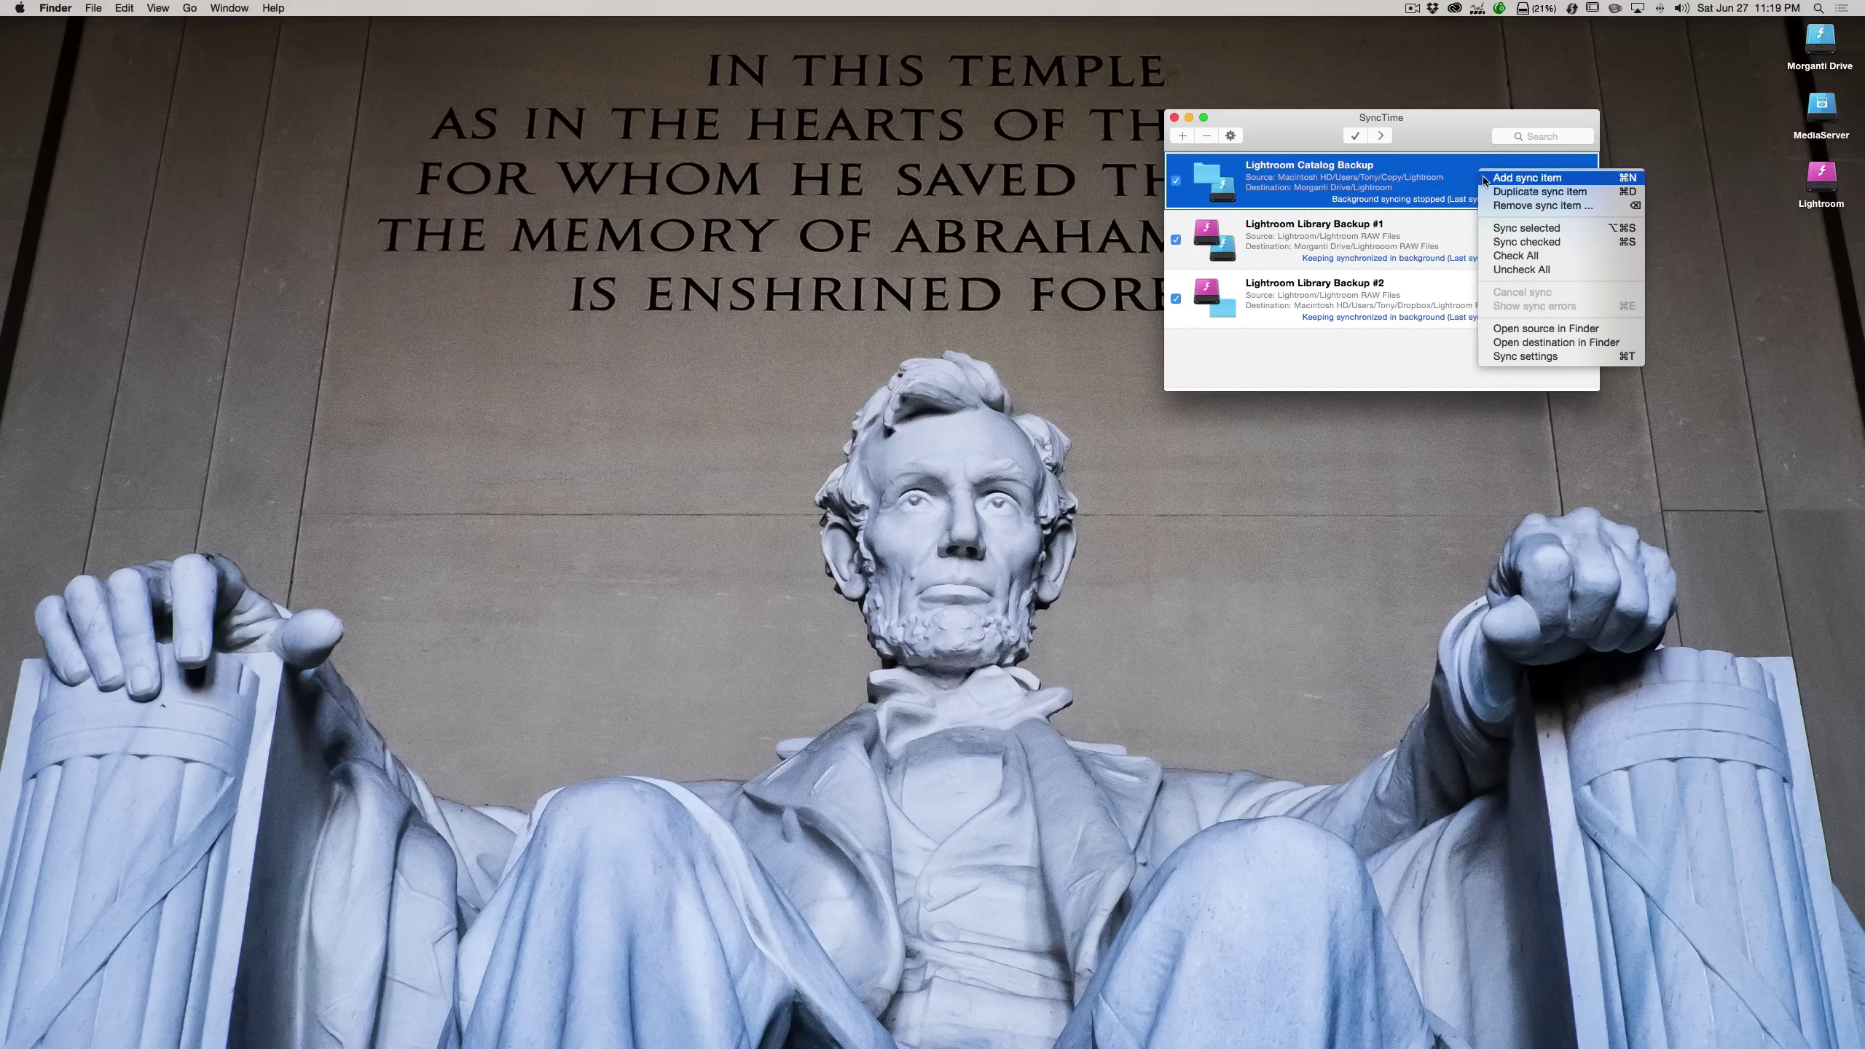
pyautogui.click(1524, 229)
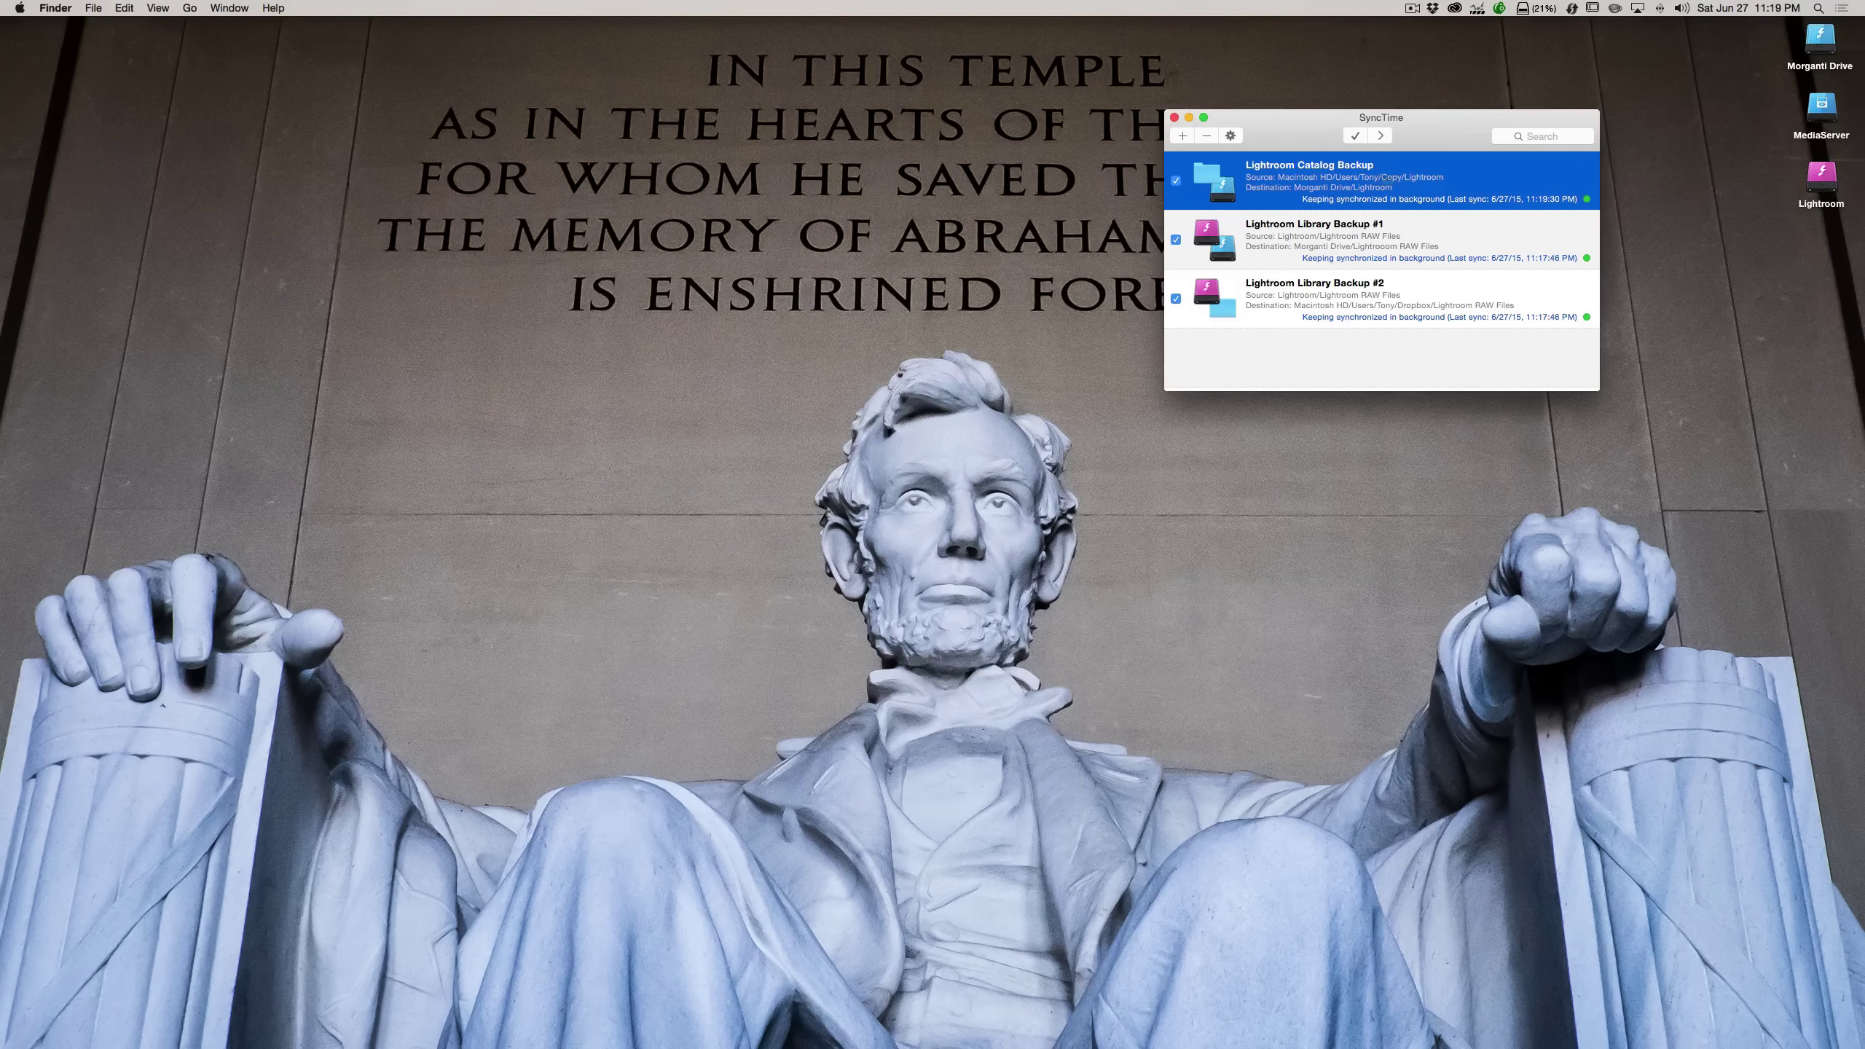
pyautogui.click(1173, 118)
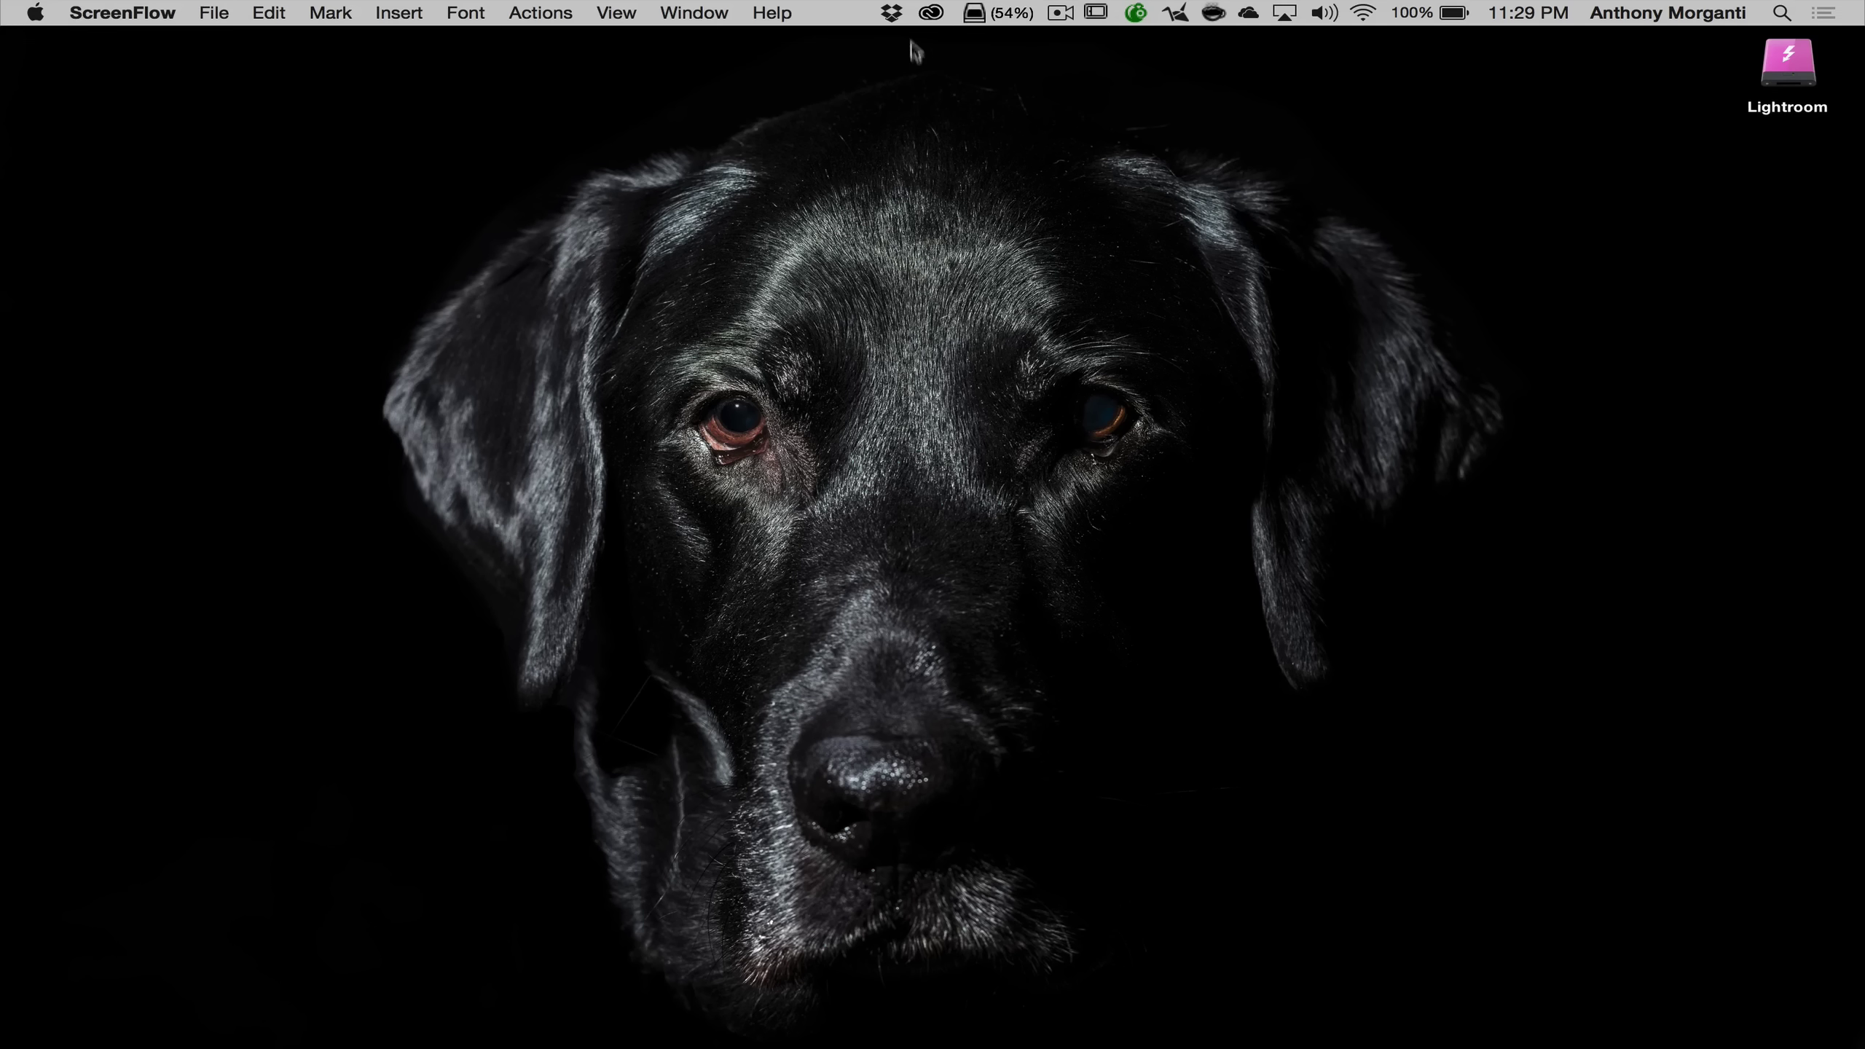
pyautogui.click(893, 13)
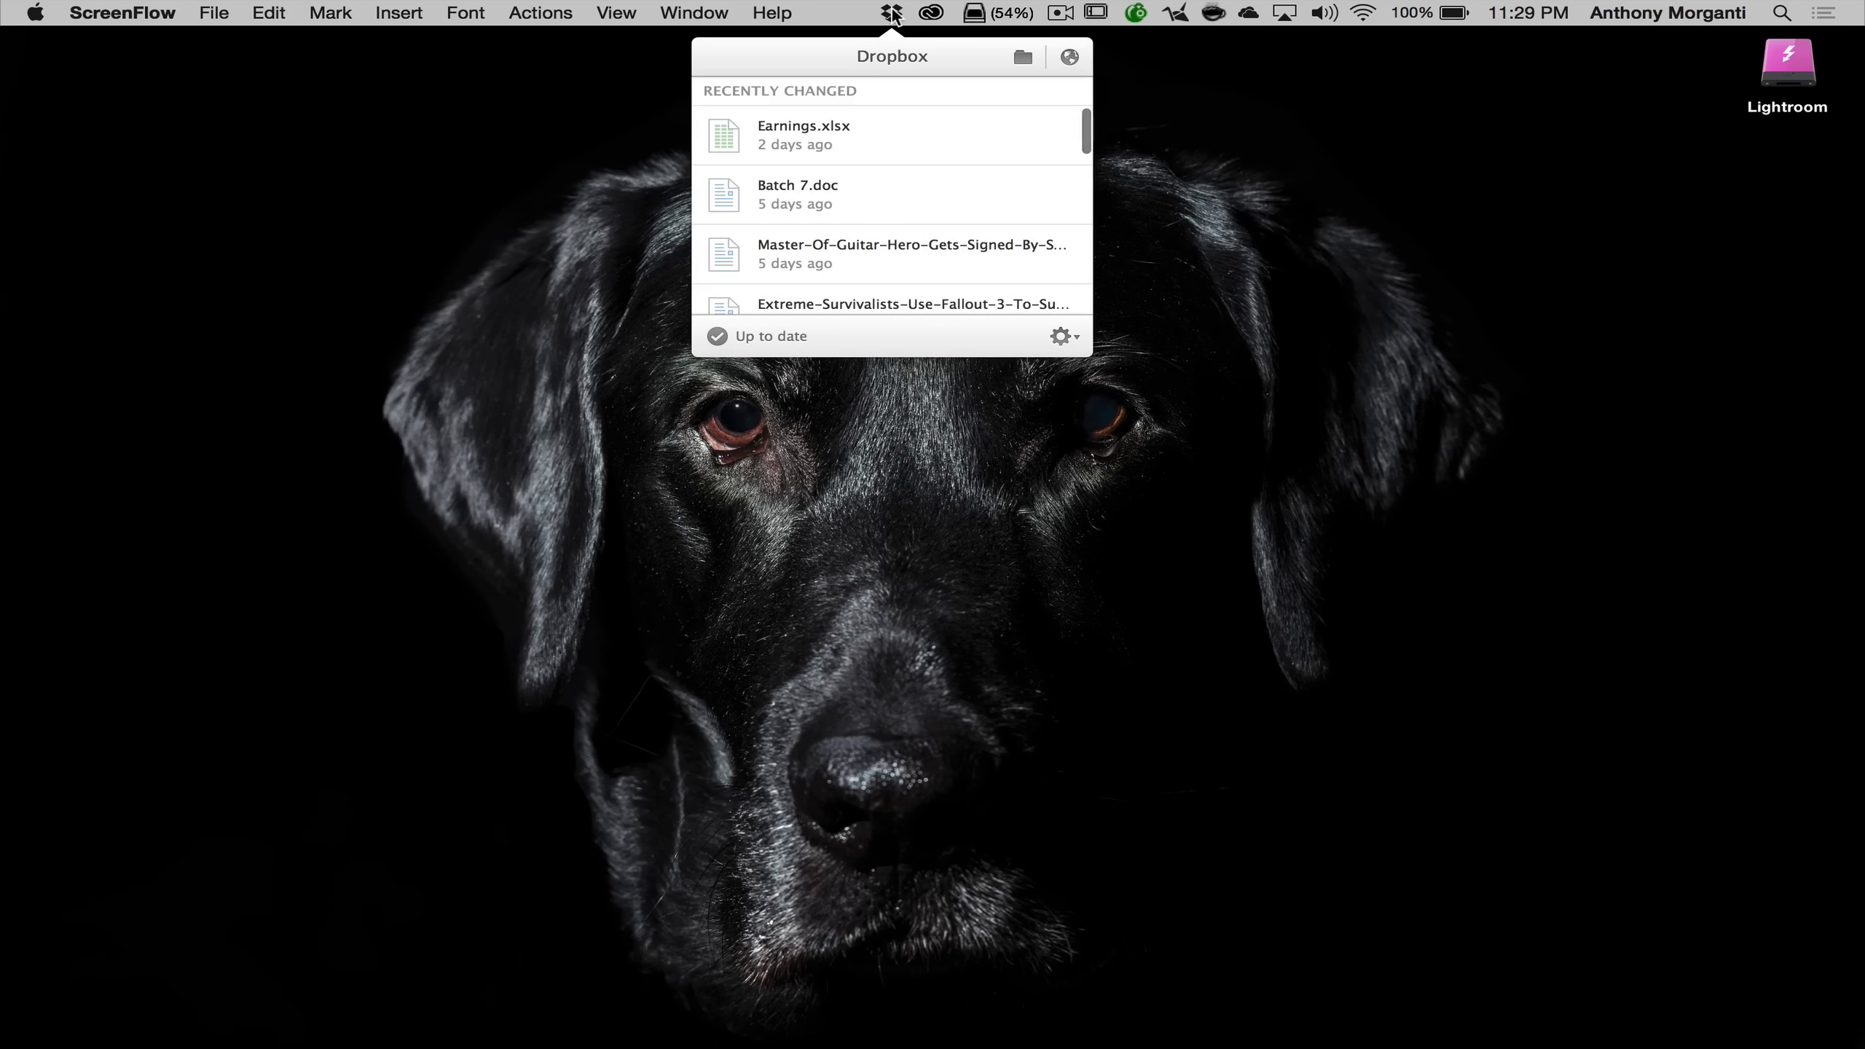
pyautogui.click(1057, 335)
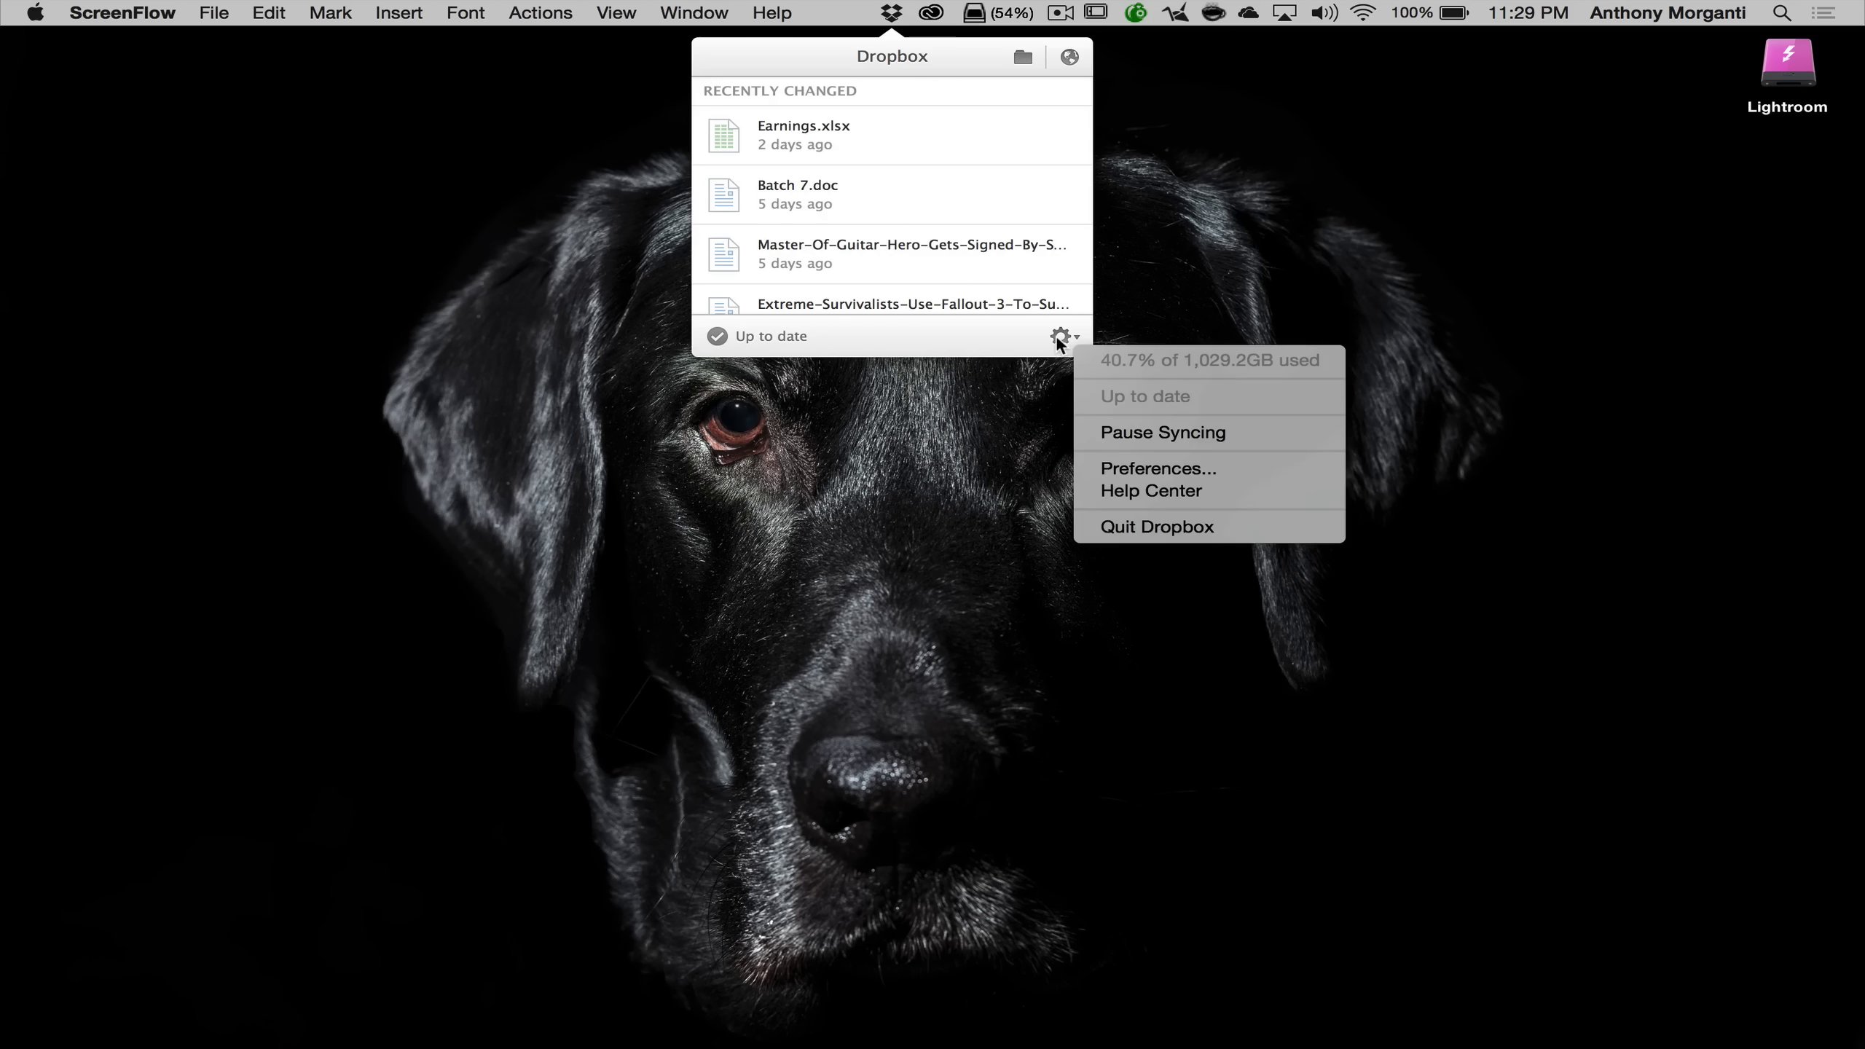
pyautogui.click(1148, 471)
pyautogui.click(703, 253)
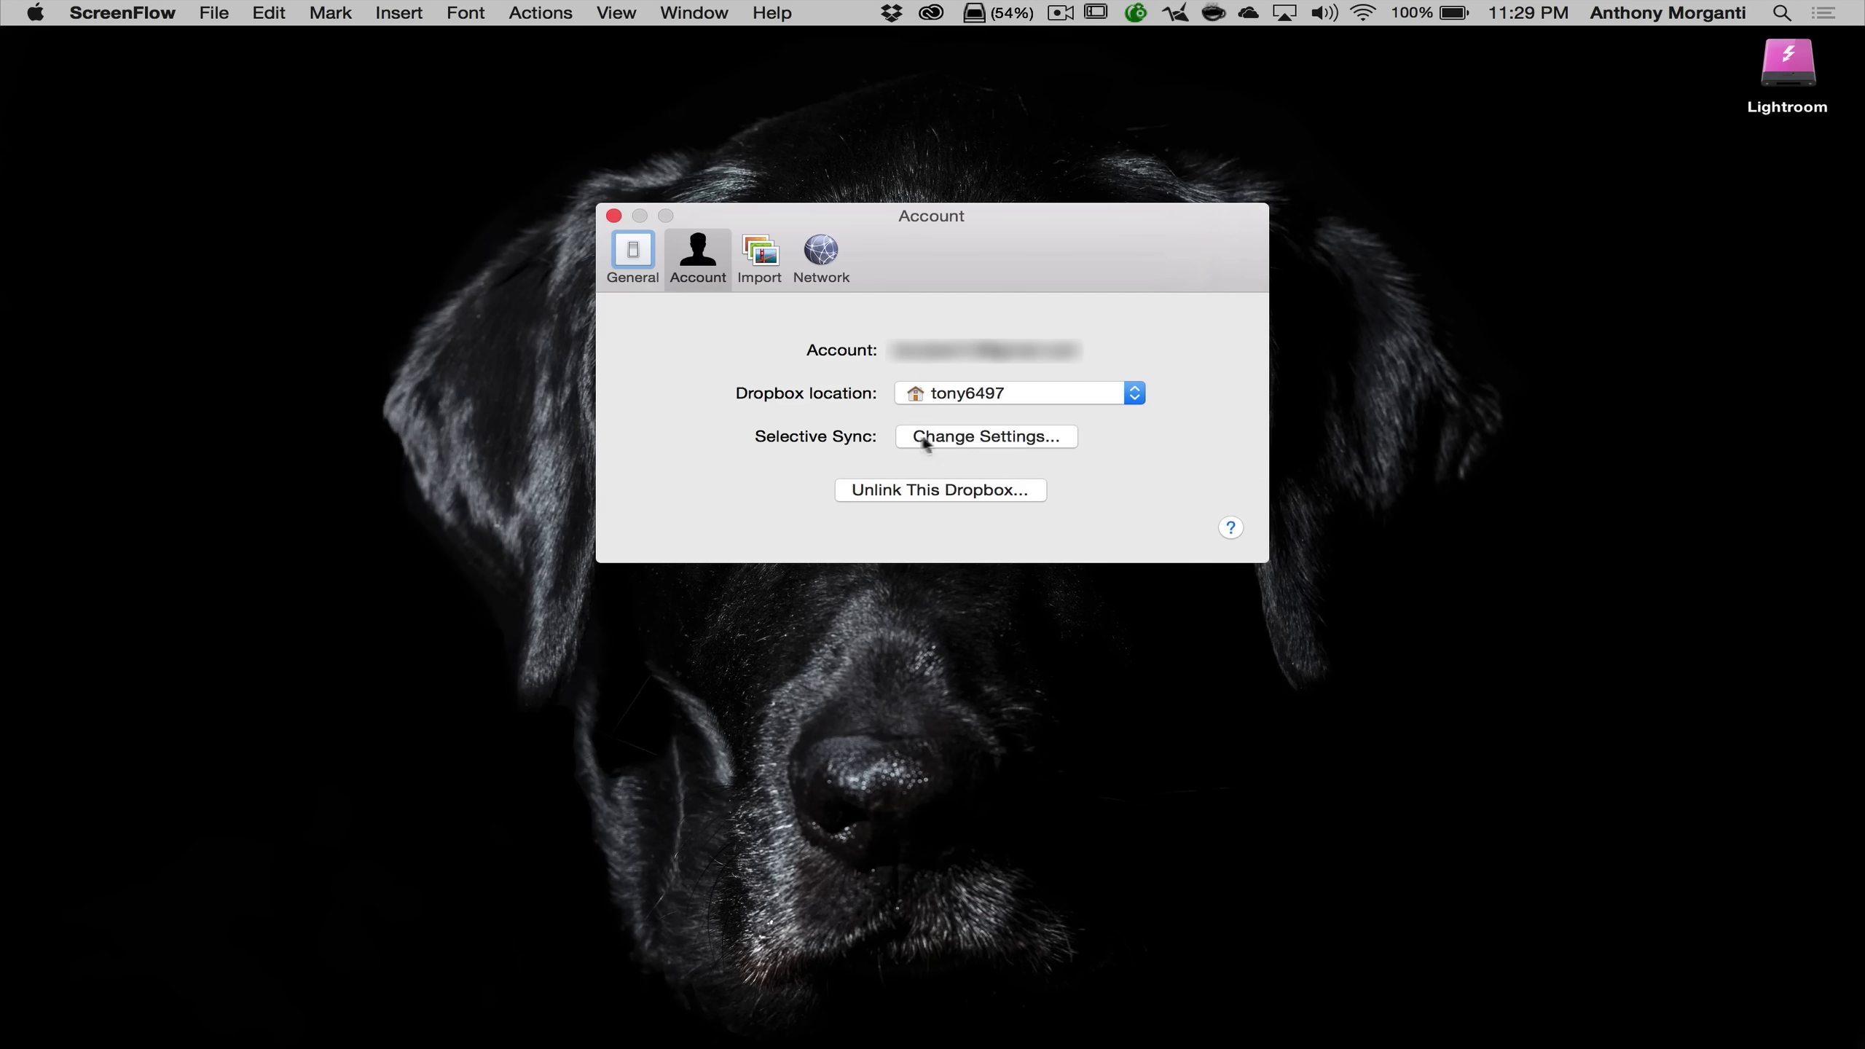
pyautogui.click(956, 435)
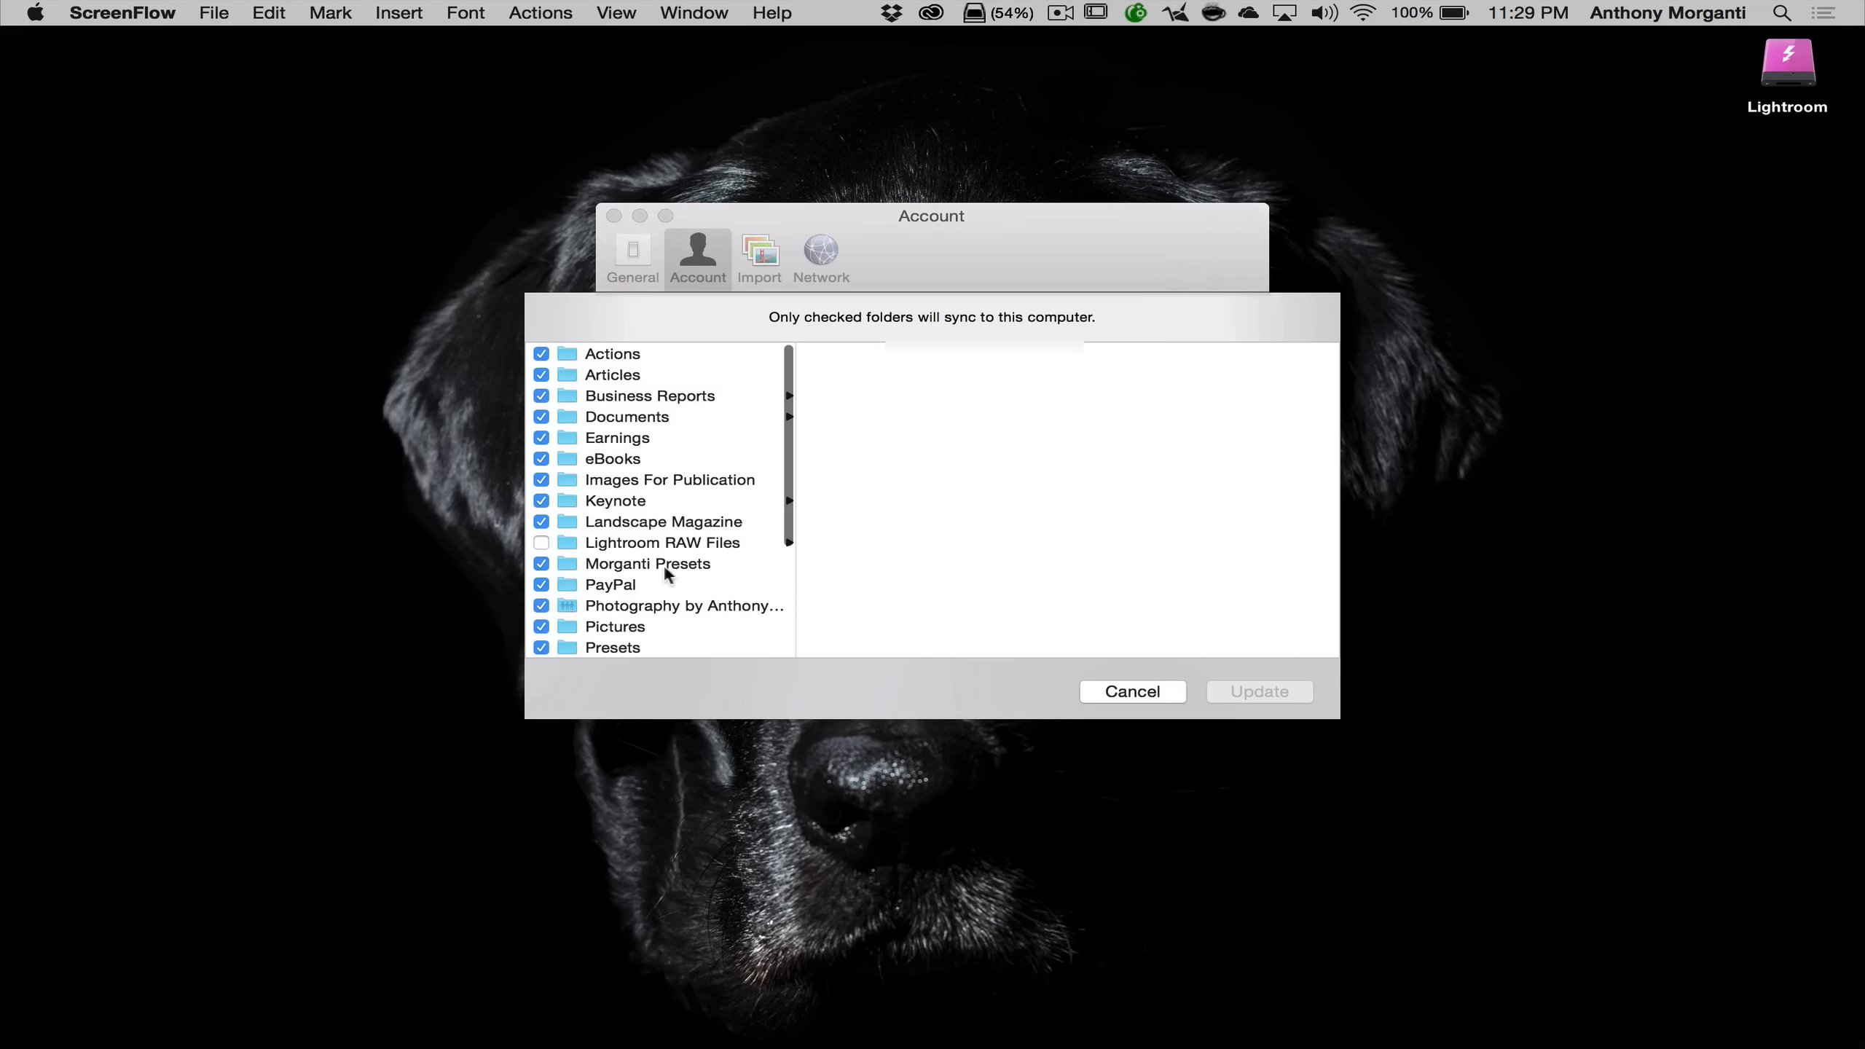
pyautogui.scroll(-2, 663, 563)
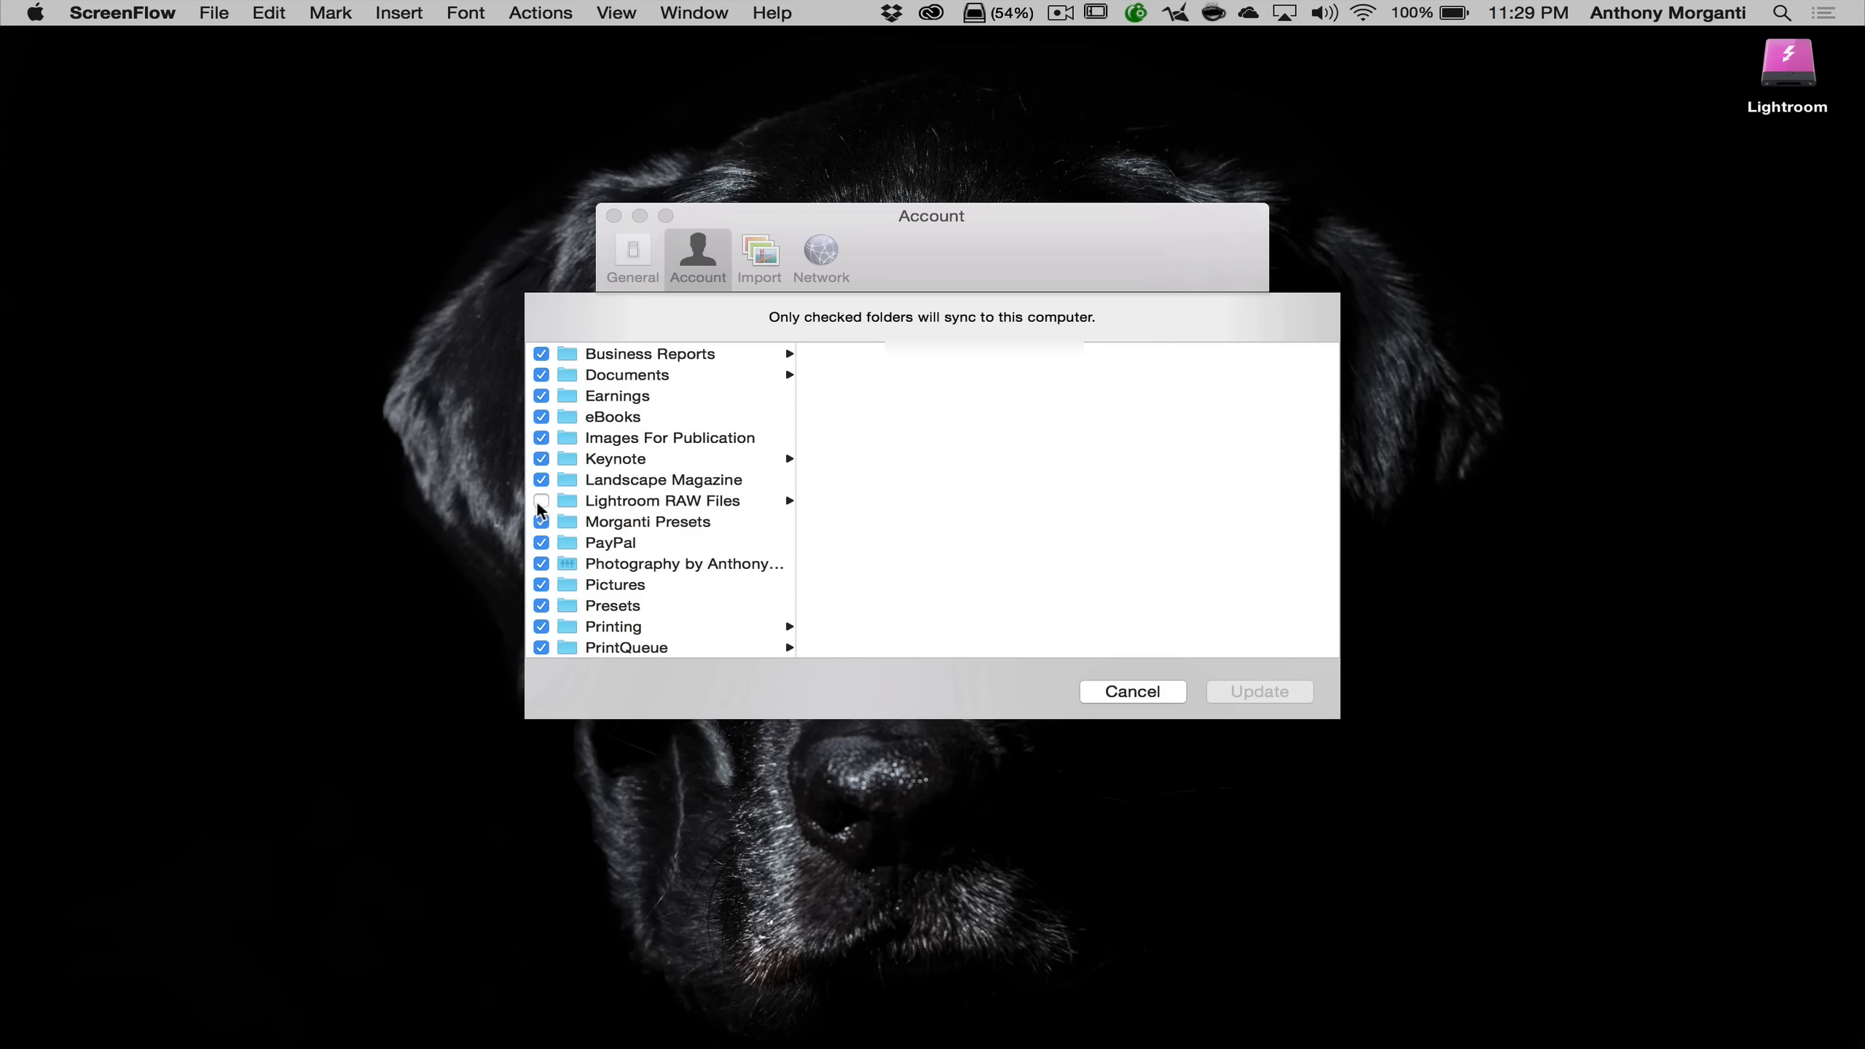
pyautogui.click(1110, 691)
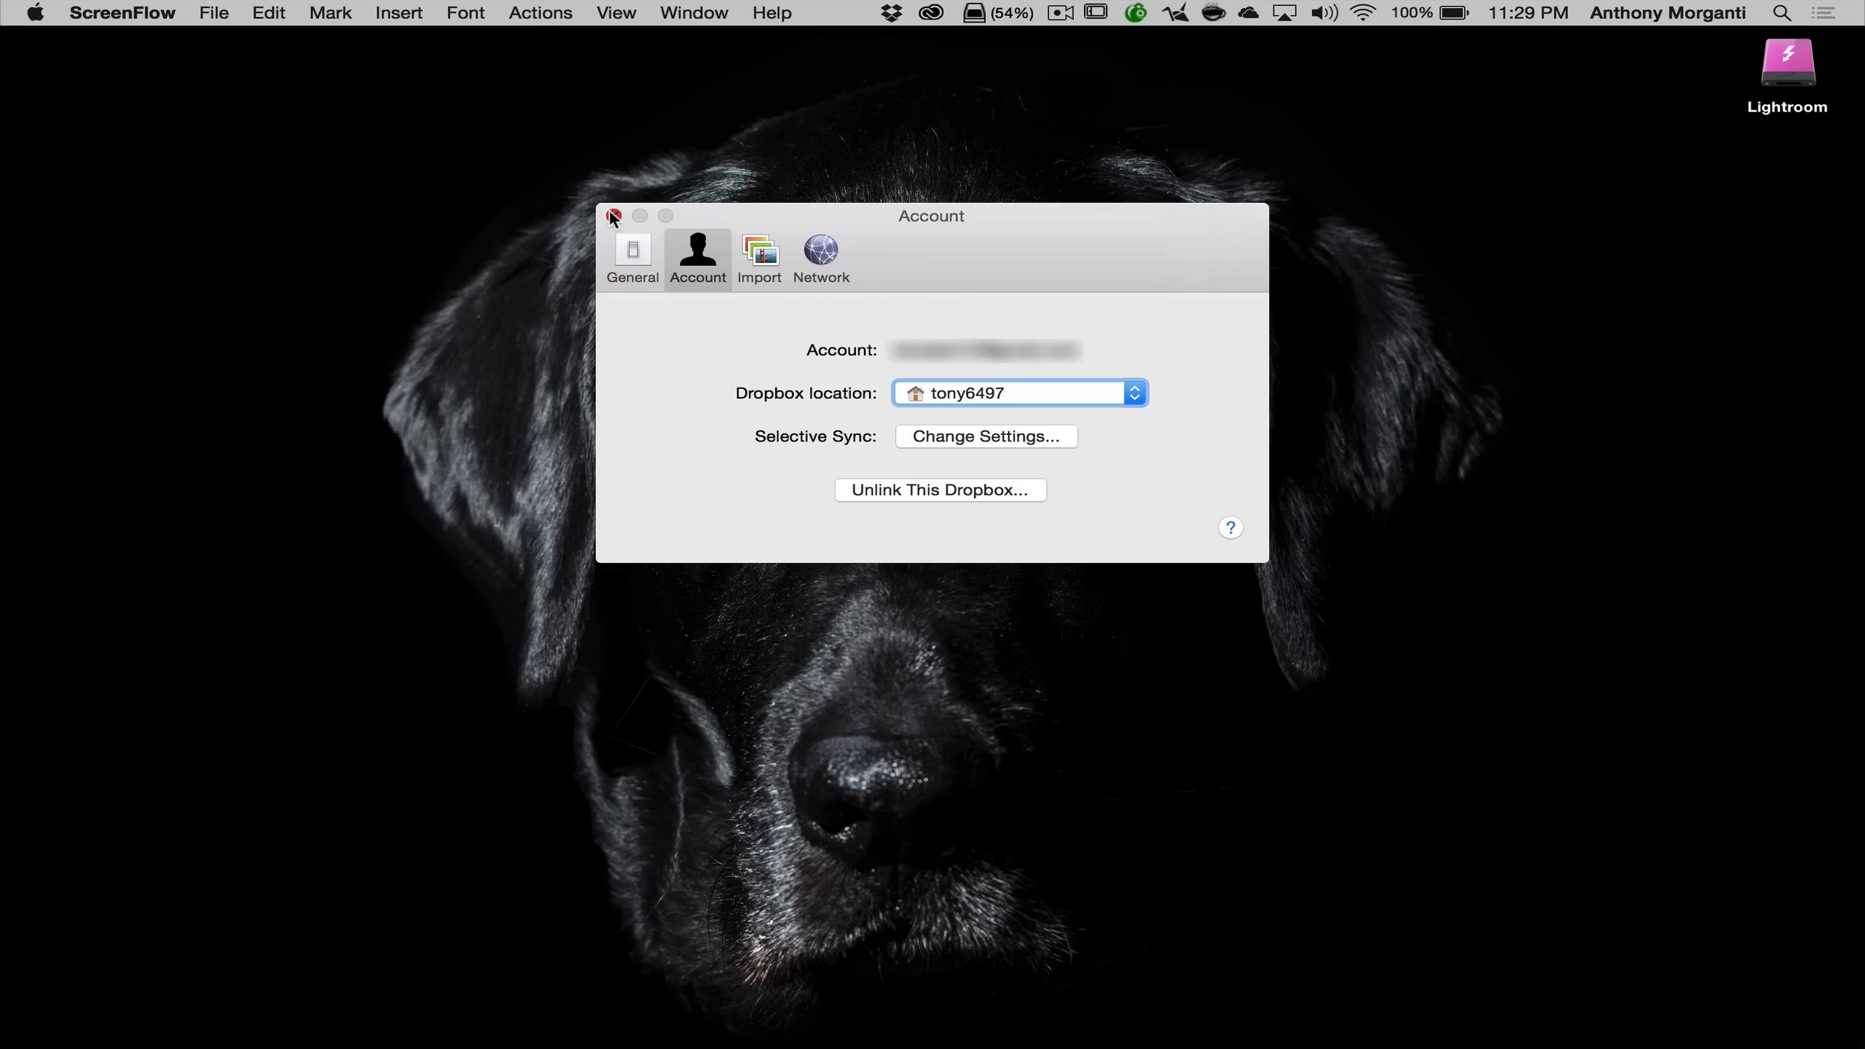
pyautogui.click(614, 215)
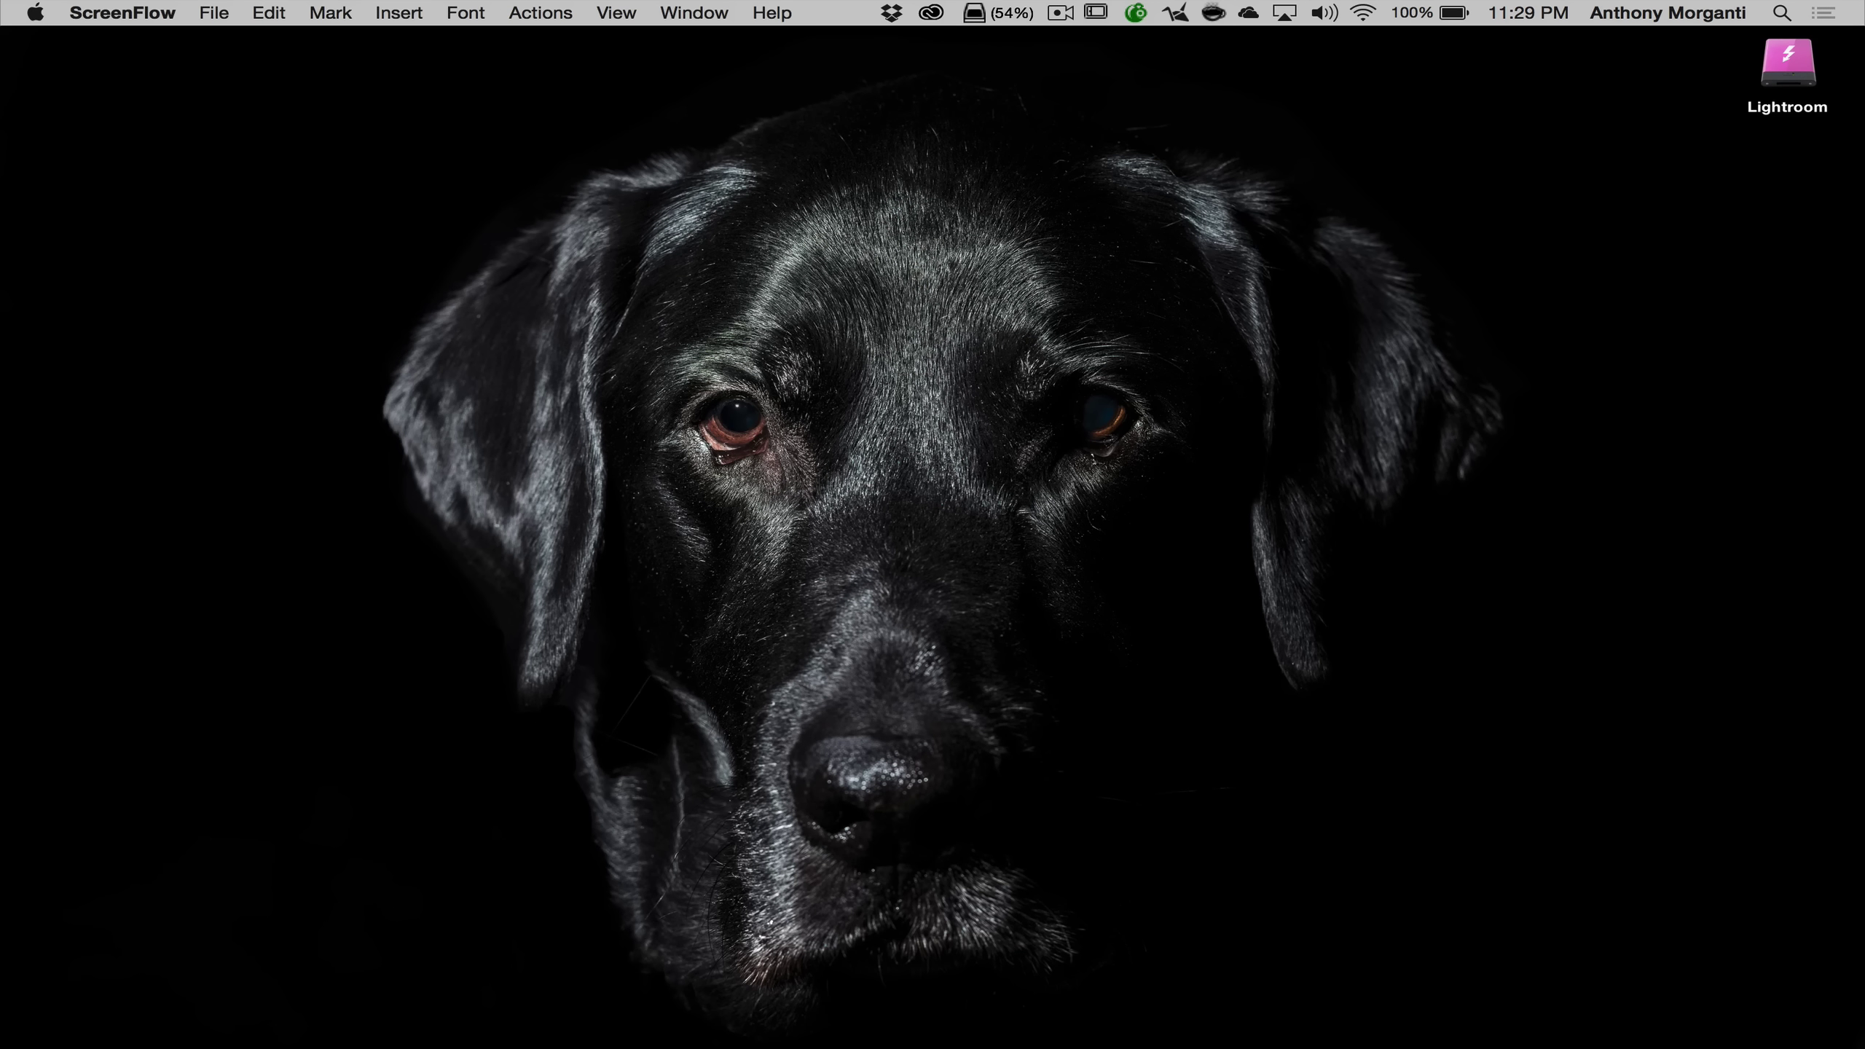